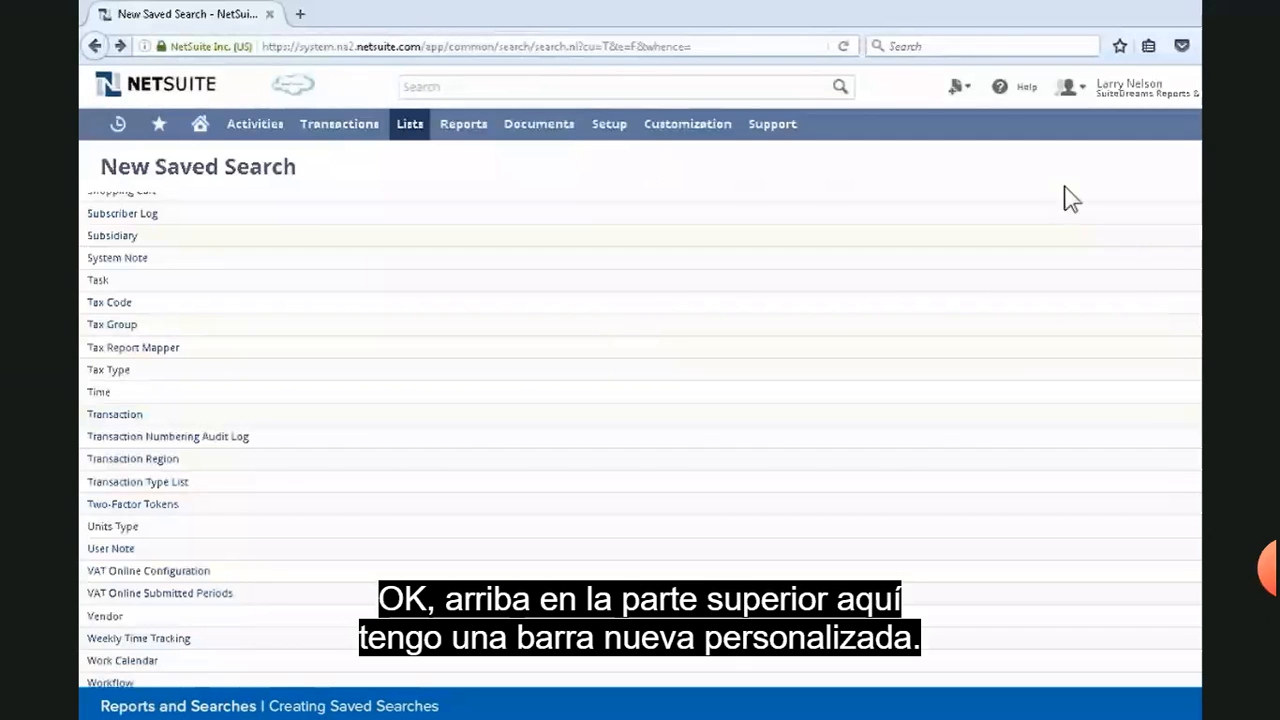
# Open the New Bar personalization page to view its included links, and look up the saved search entry among the list searches
pyautogui.moveTo(978, 98)
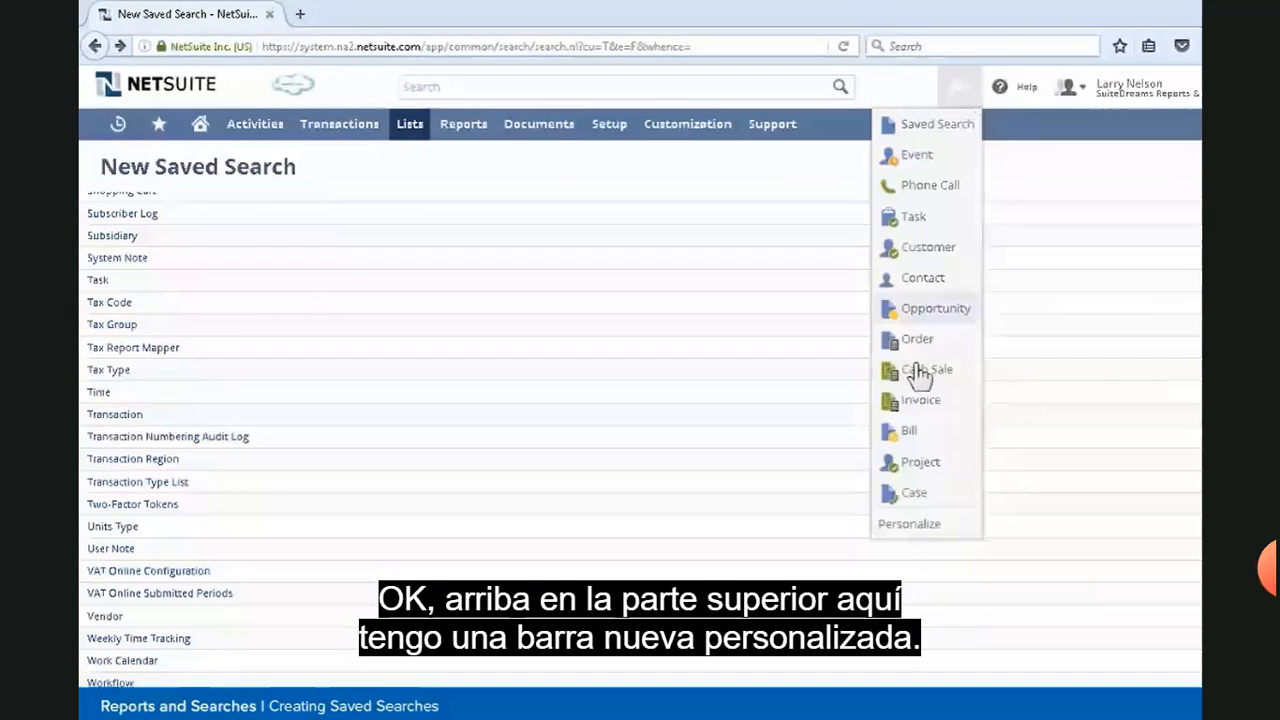
pyautogui.click(904, 526)
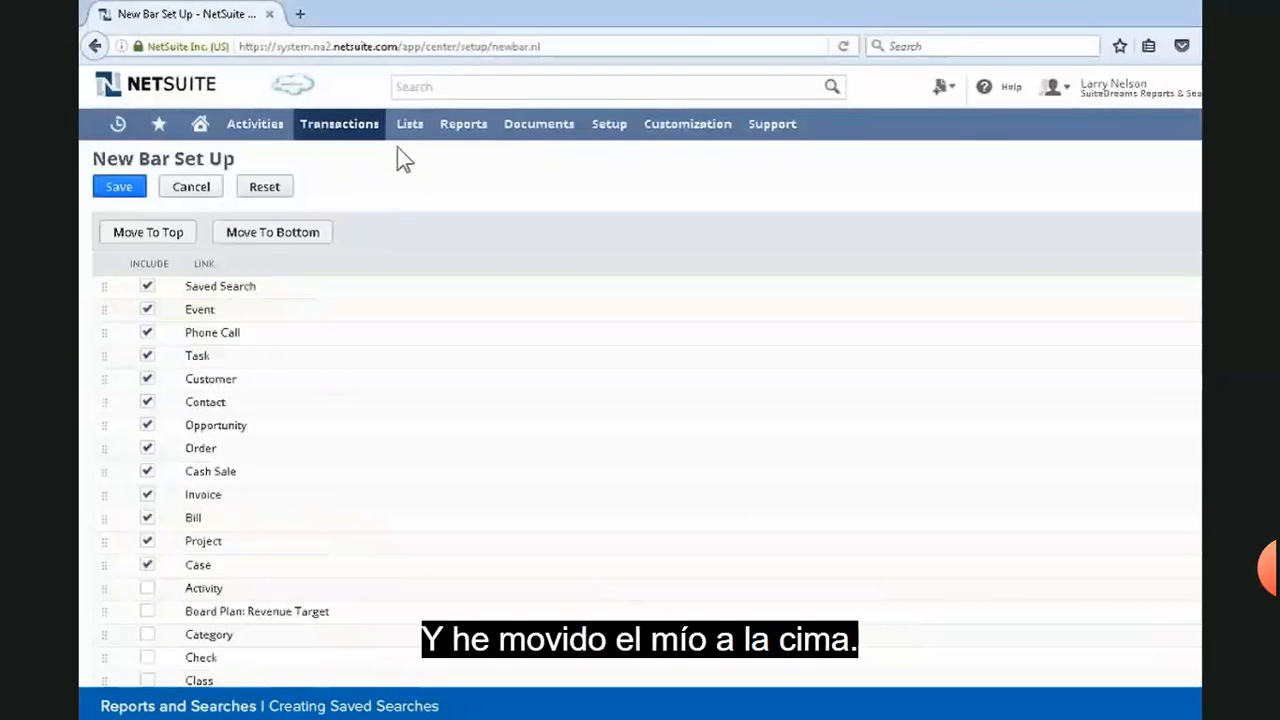
pyautogui.moveTo(411, 134)
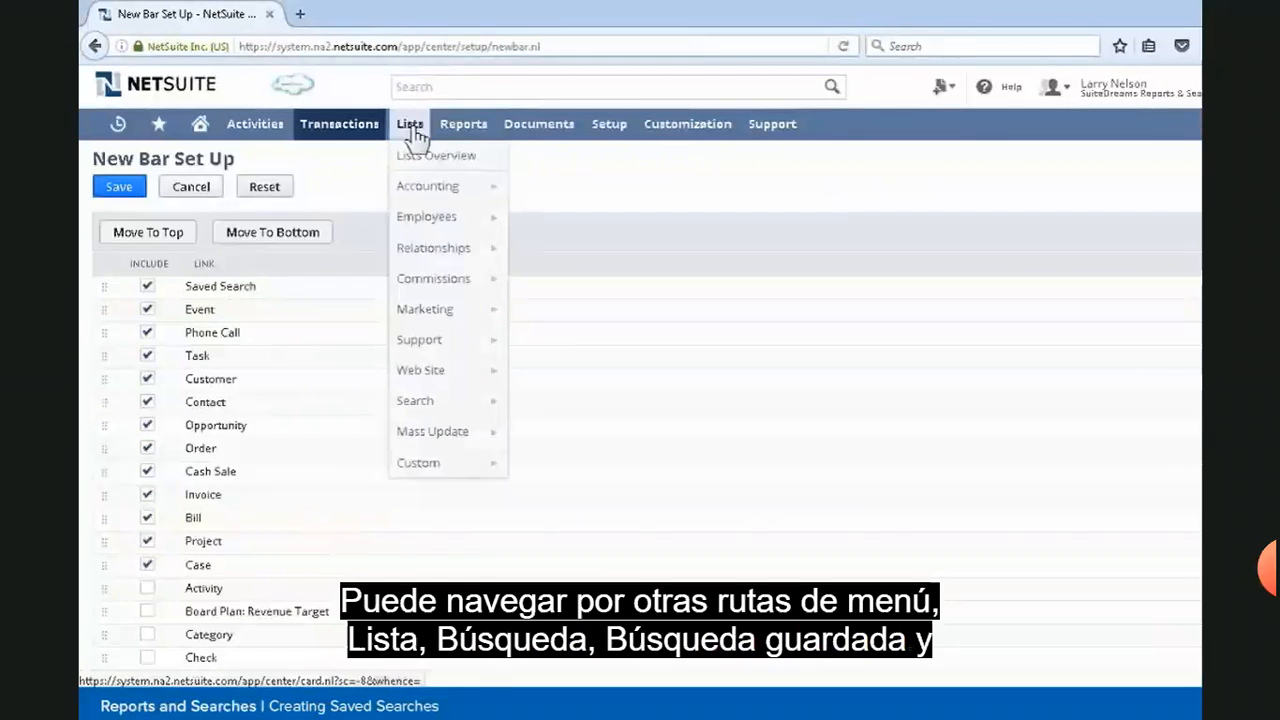
pyautogui.moveTo(470, 401)
pyautogui.click(540, 400)
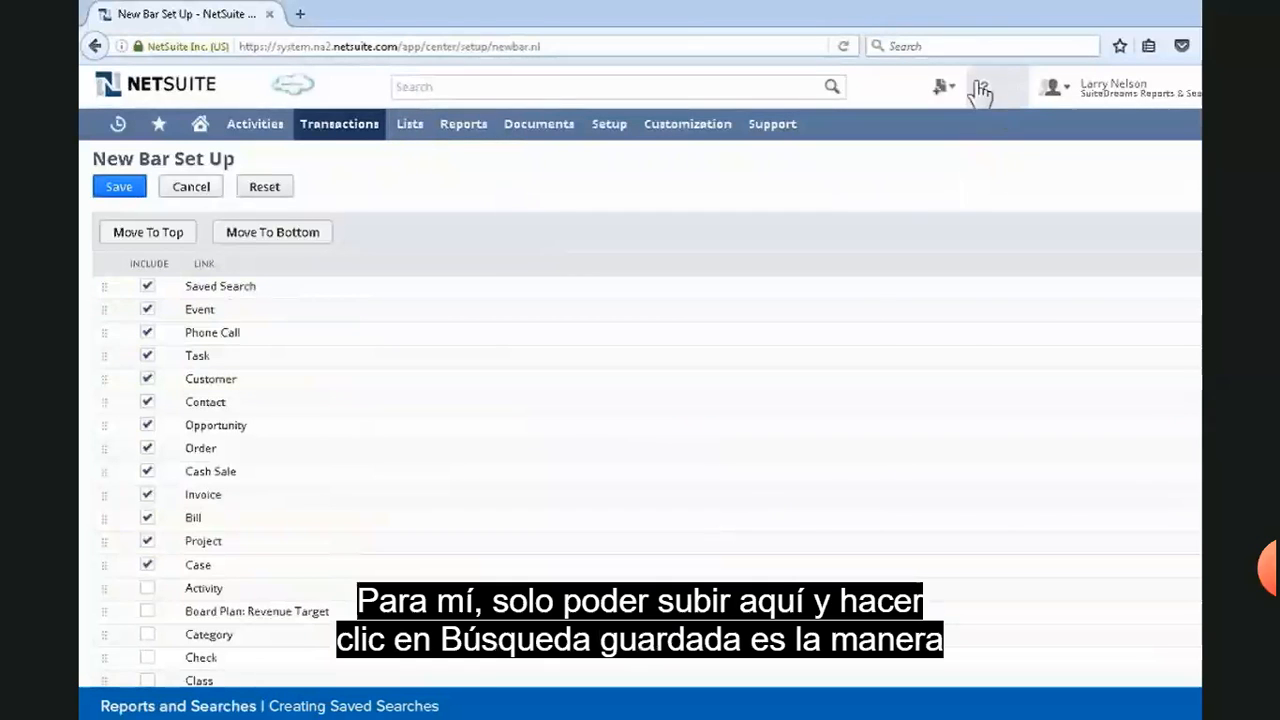
# Start a new saved search with Transaction as the search type
pyautogui.moveTo(948, 88)
pyautogui.click(938, 128)
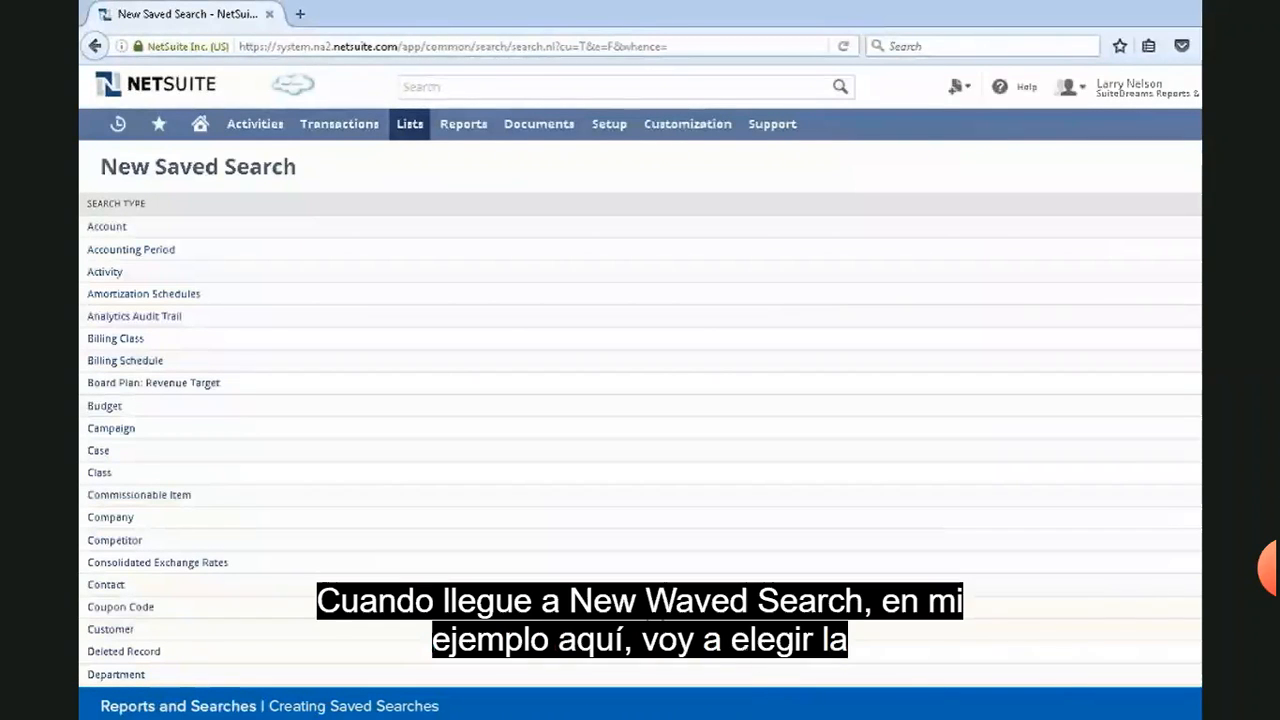
pyautogui.scroll(-5, 500, 570)
pyautogui.scroll(-10, 500, 570)
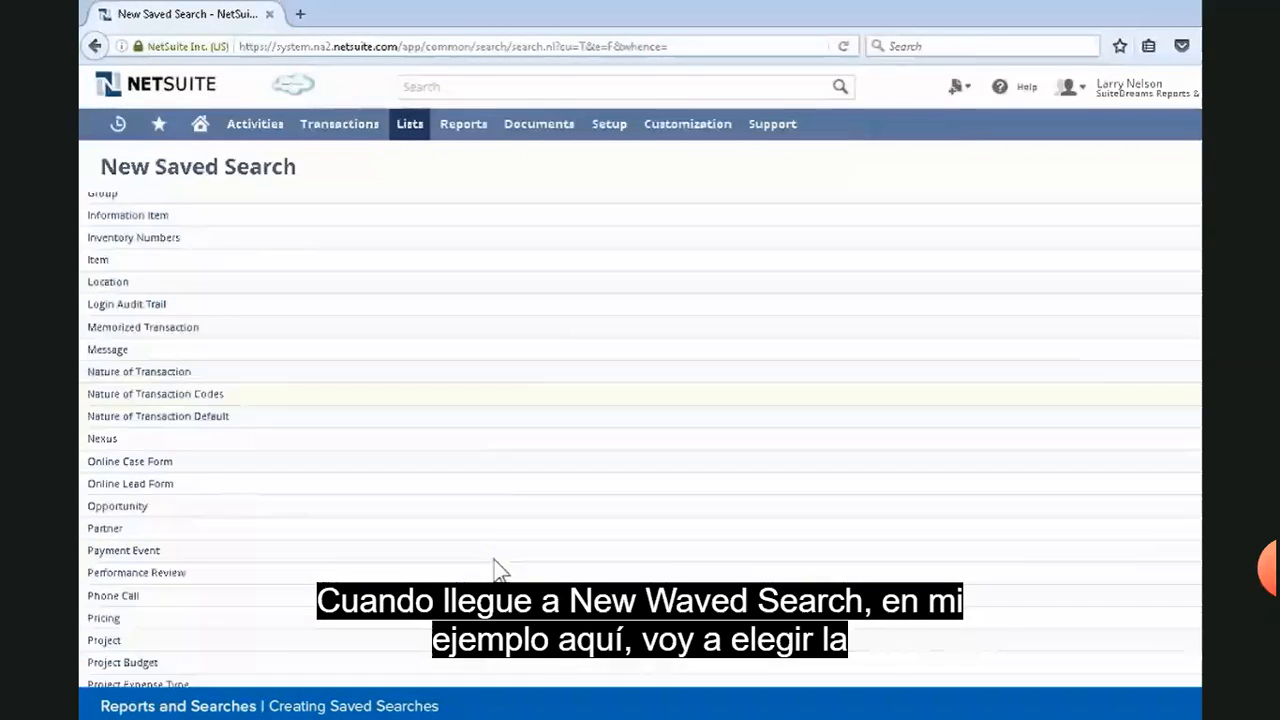
pyautogui.scroll(-4, 480, 570)
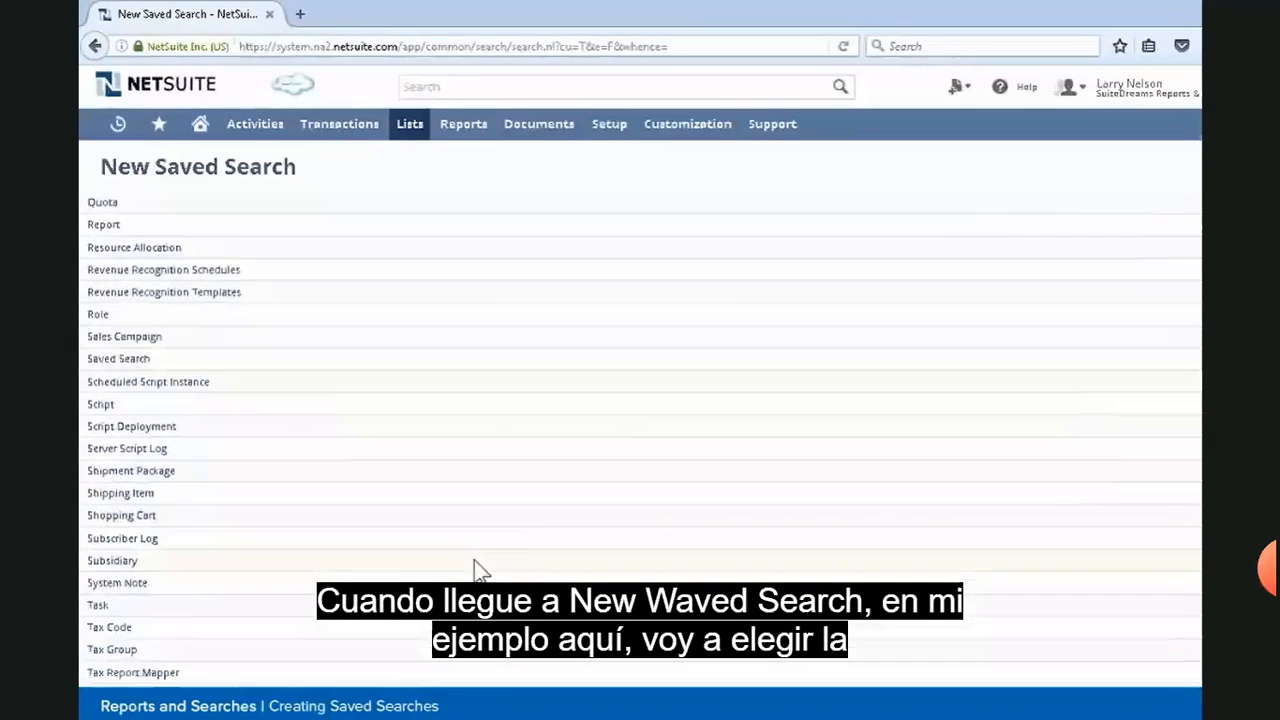
pyautogui.click(140, 591)
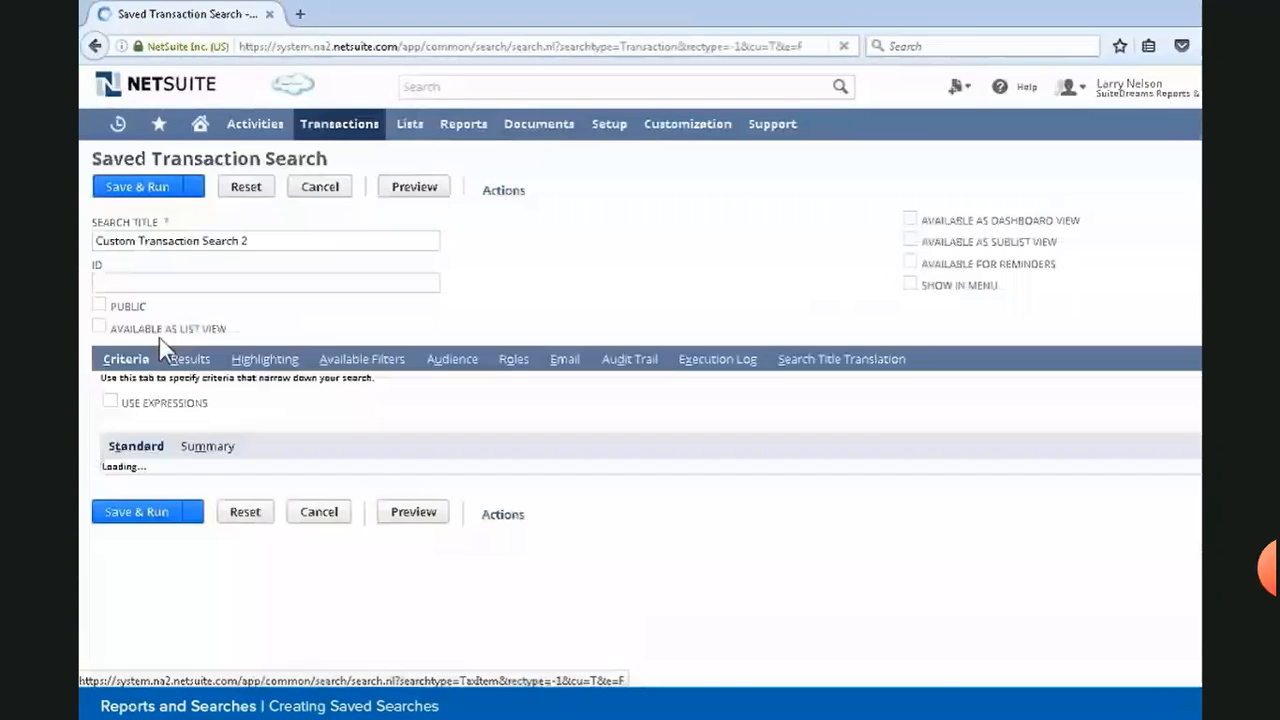
# Title the search "Module 6 First Trans Search" and set its ID to _mod_06_first_trans
pyautogui.moveTo(257, 242); pyautogui.dragTo(92, 242)
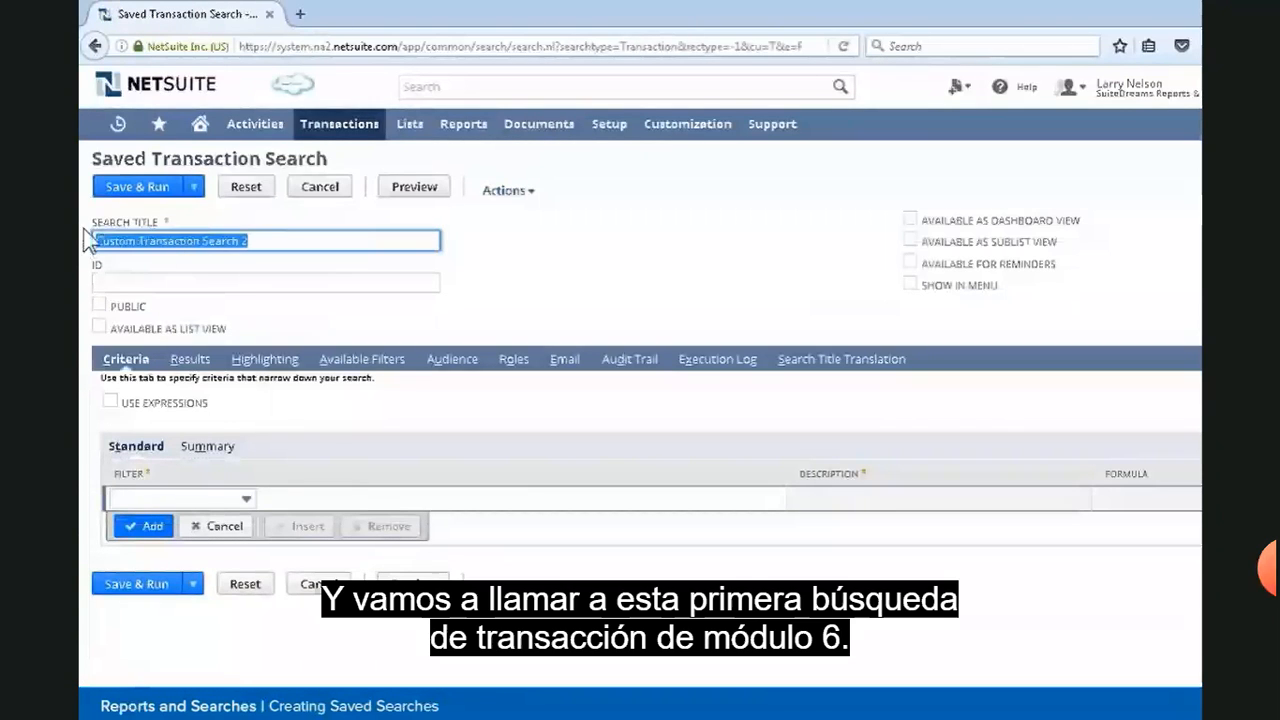
pyautogui.write('Module 6 F')
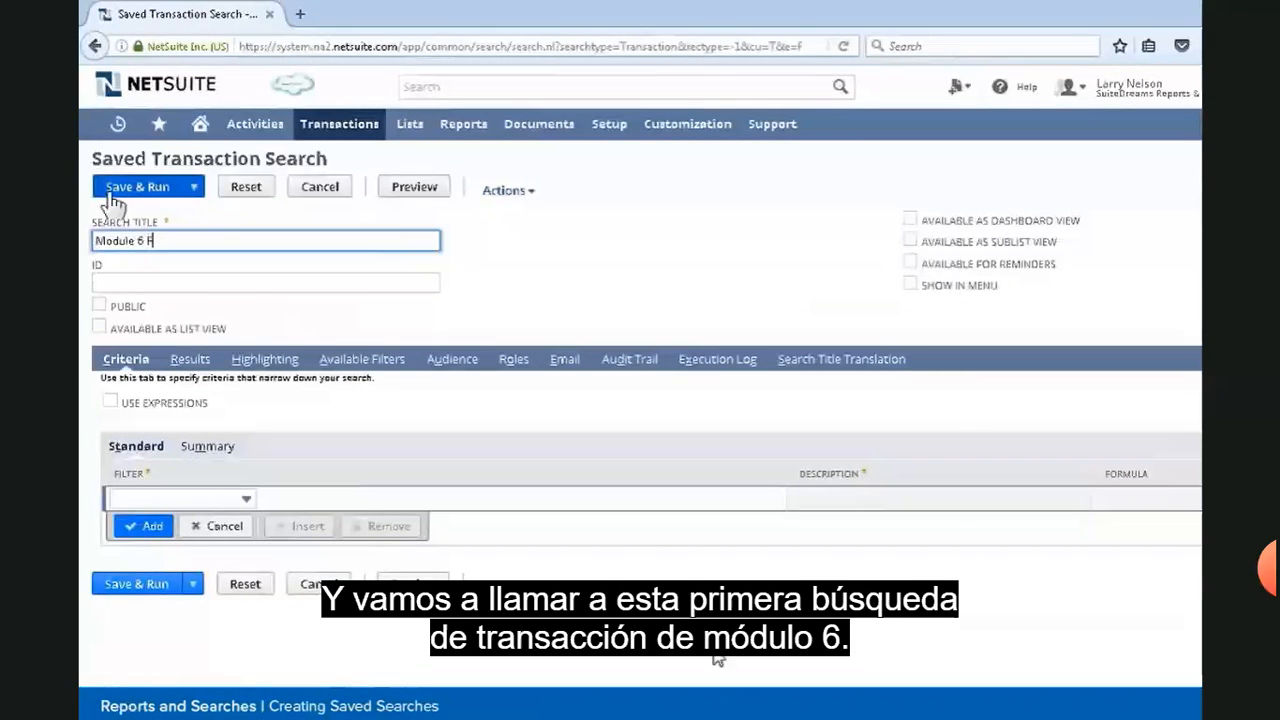
pyautogui.write('irst Trans Search')
pyautogui.press('Tab')
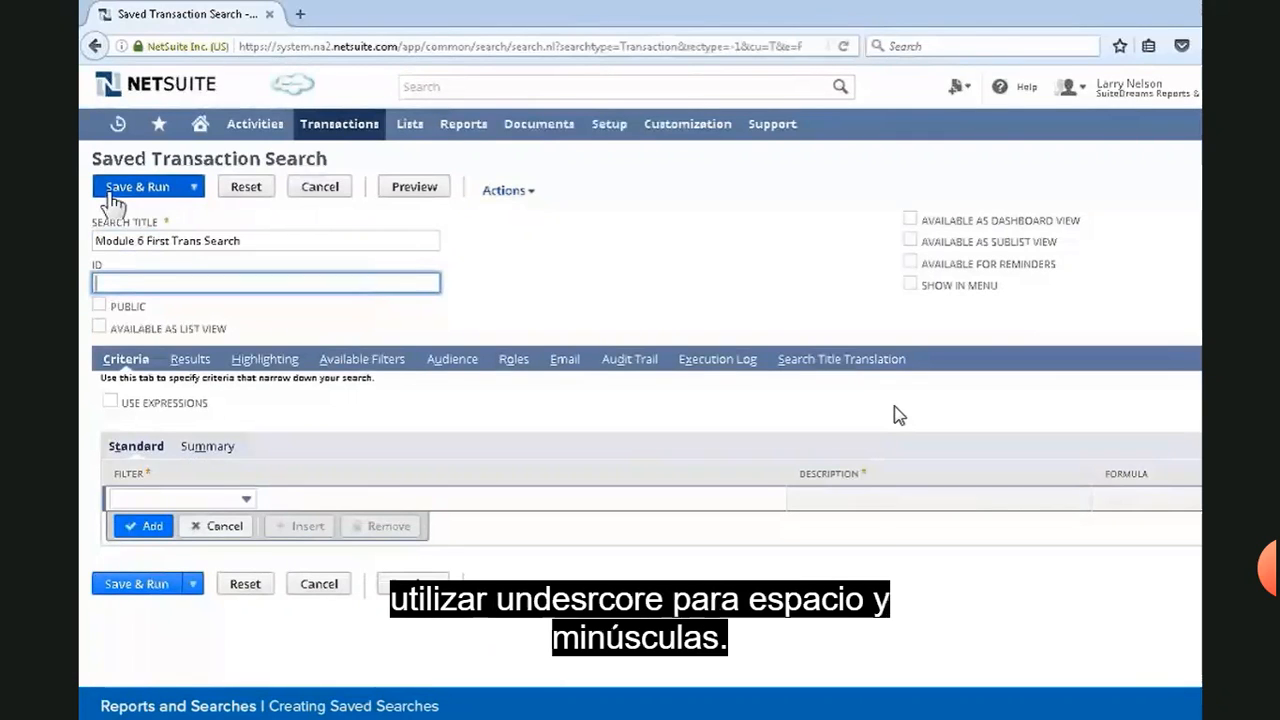
pyautogui.write('_')
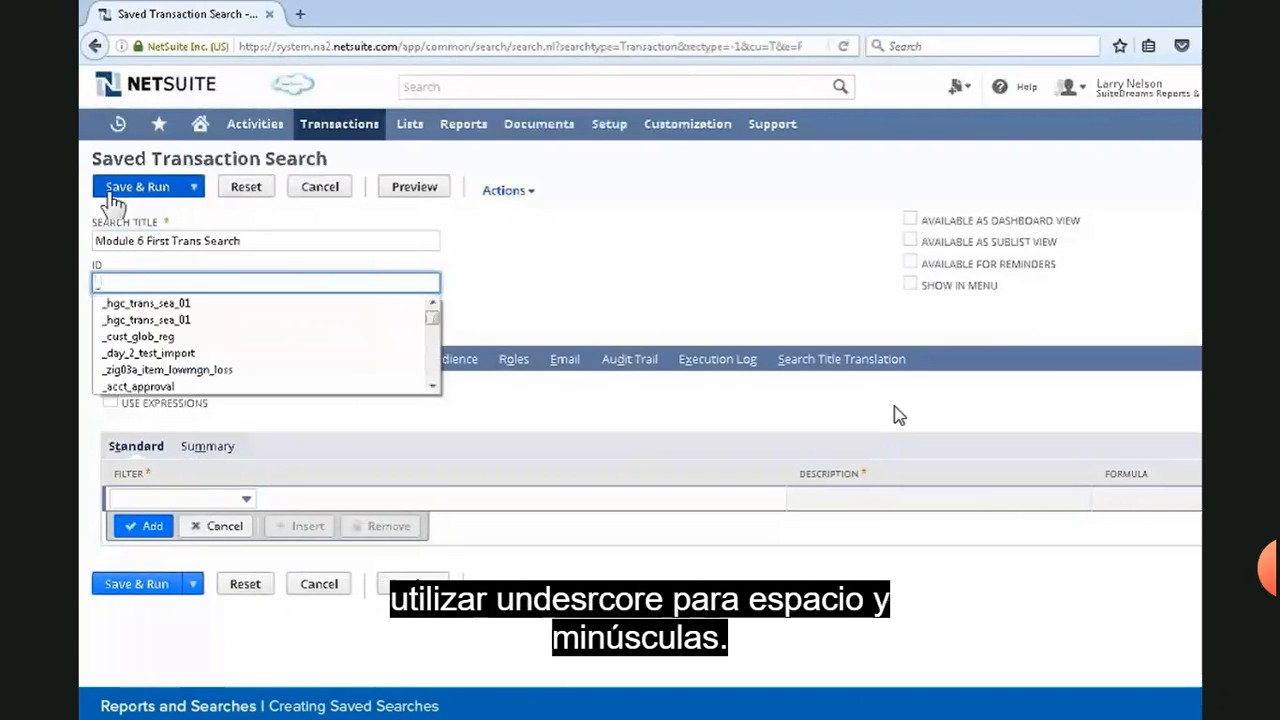
pyautogui.write('mod_06_first_trans')
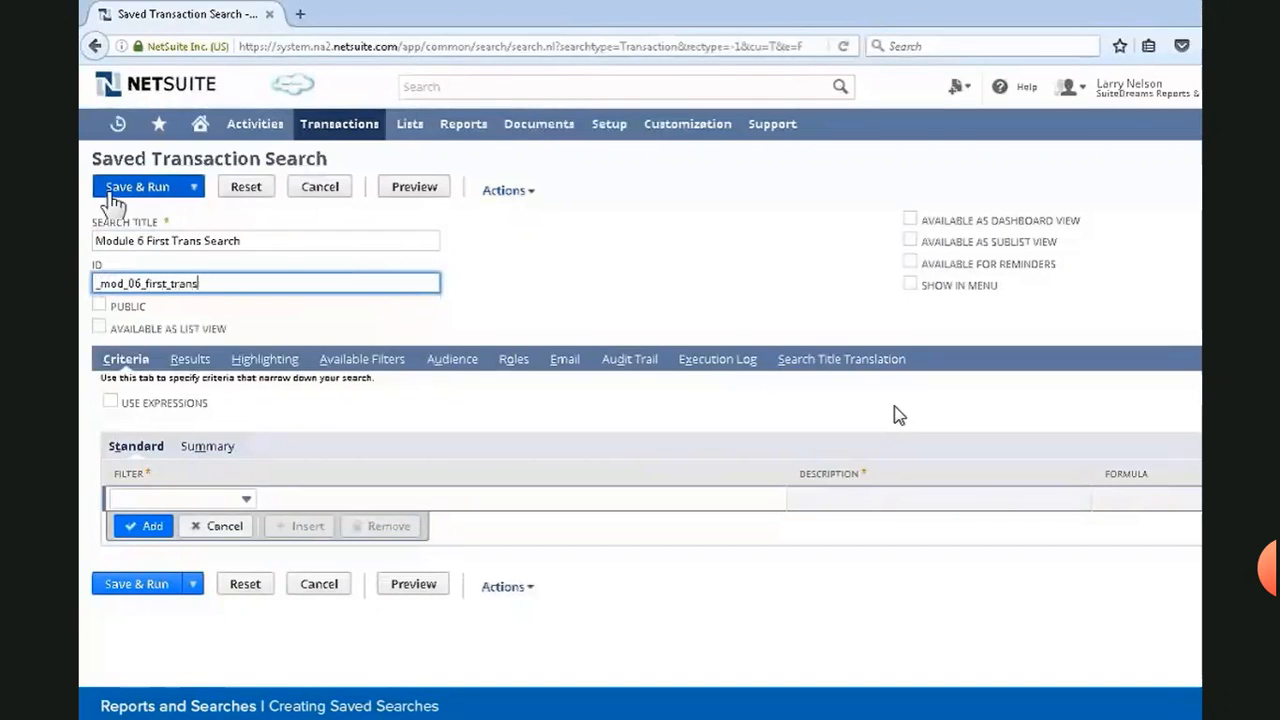
pyautogui.press('Tab')
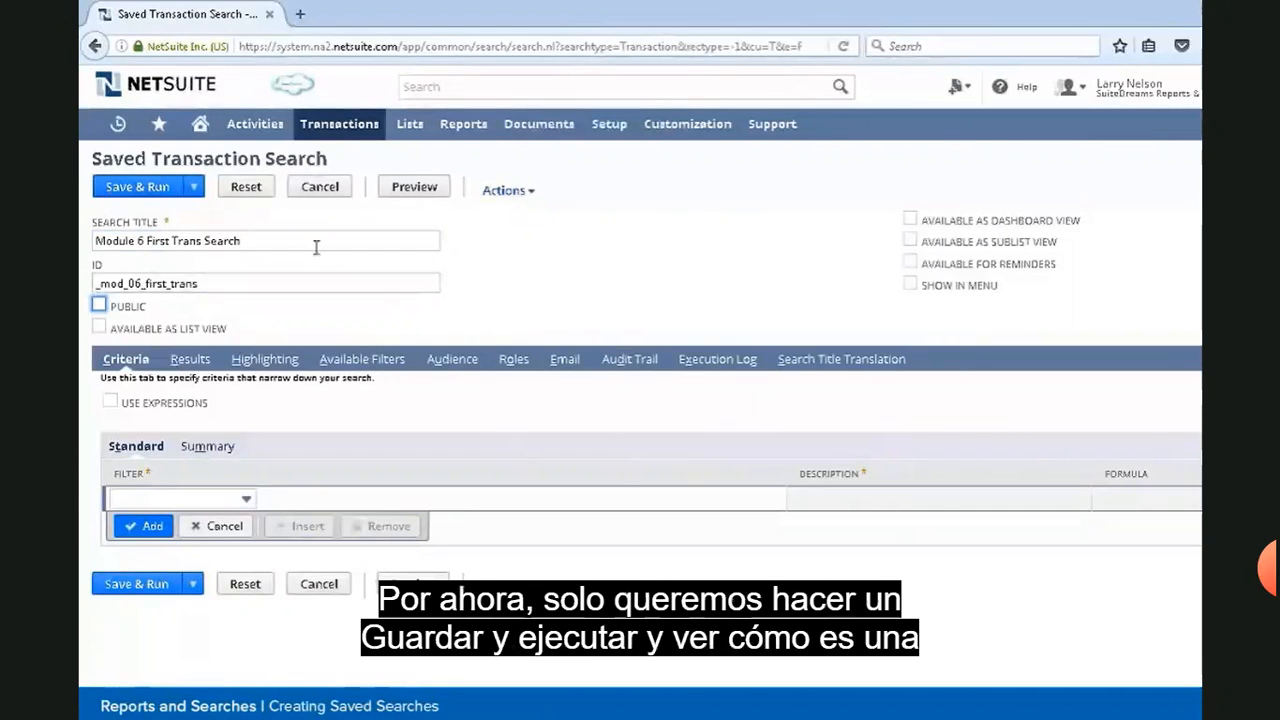
# Save and run the search without criteria and review the listed transactions
pyautogui.click(135, 188)
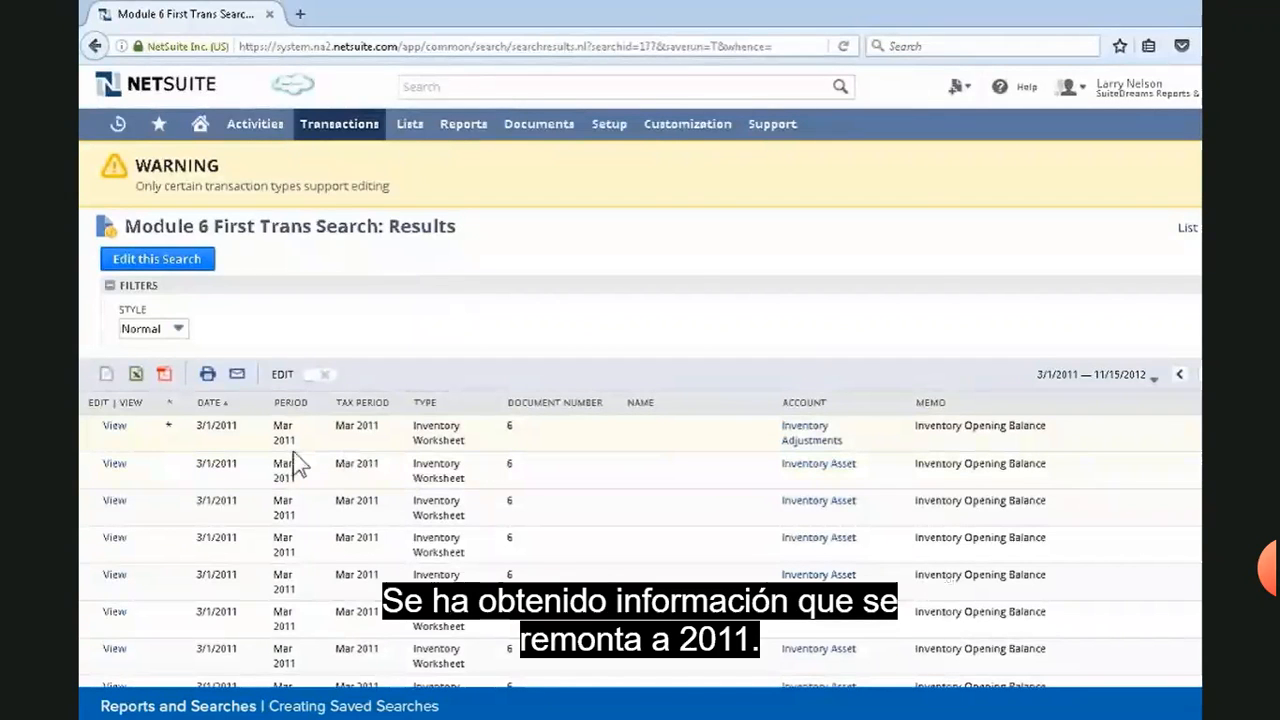
pyautogui.scroll(-1, 475, 454)
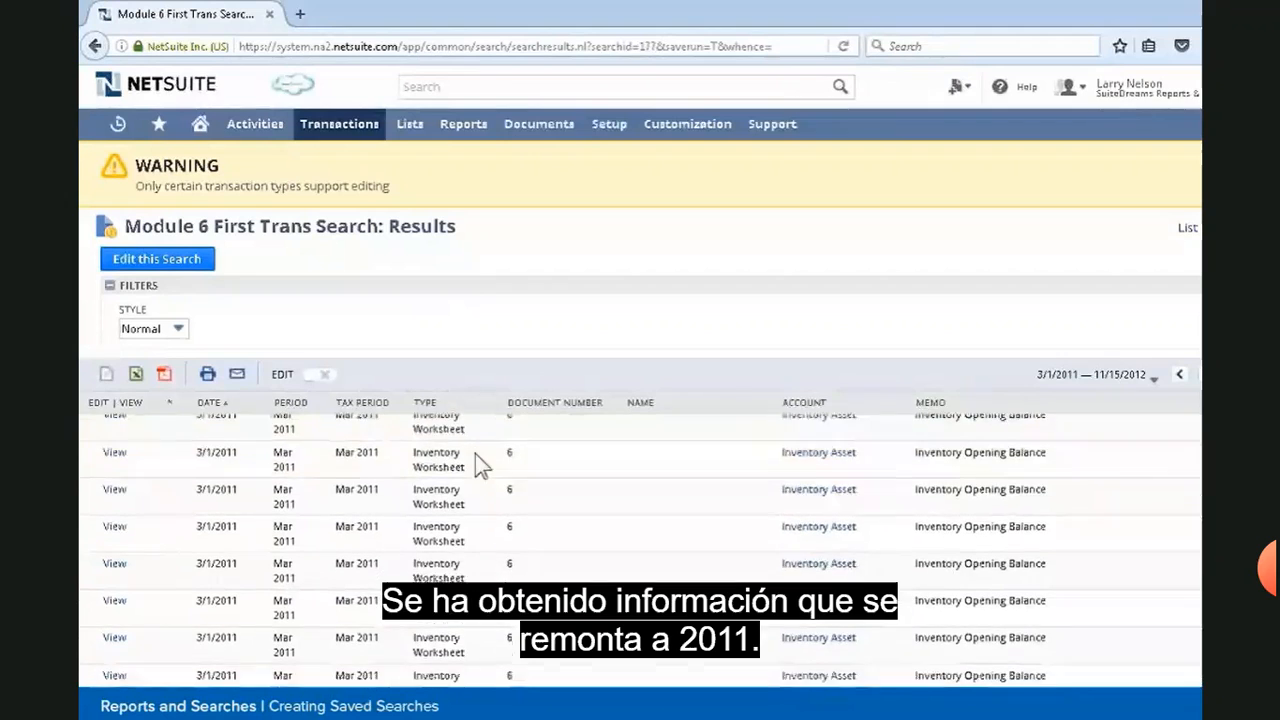
pyautogui.scroll(-5, 477, 462)
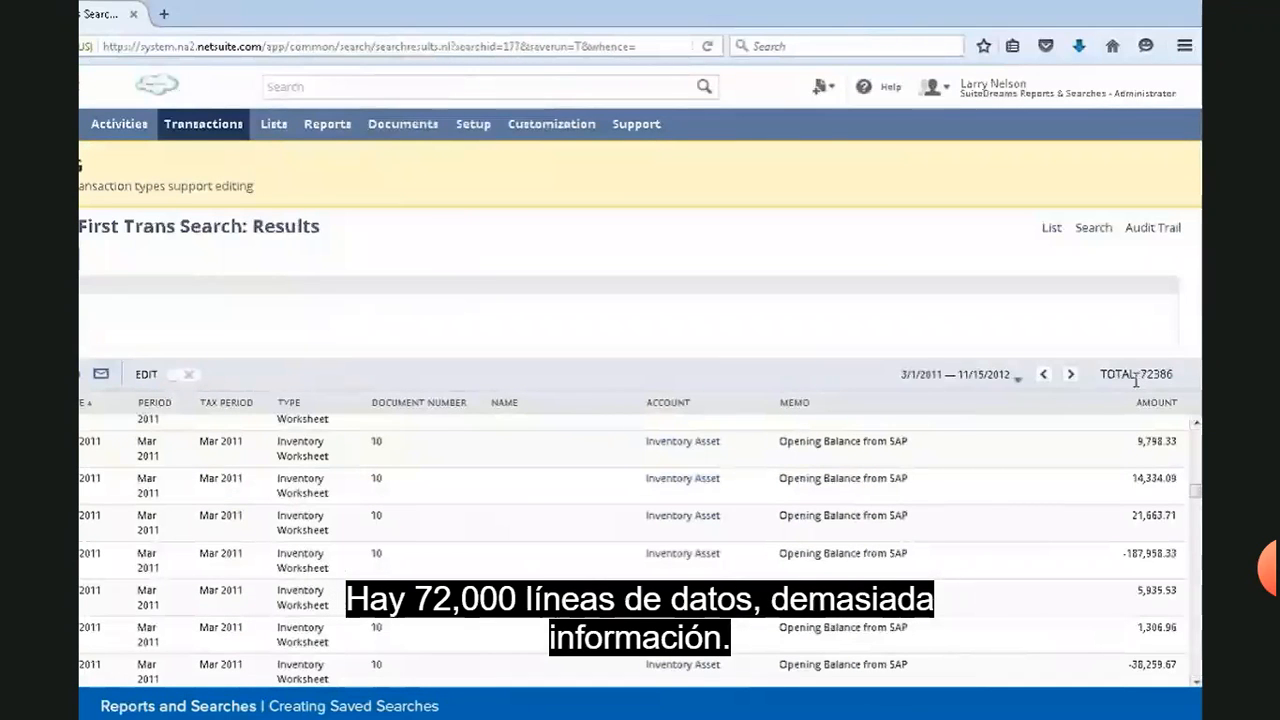
# Reopen the search for editing and add a Type criterion matching any of Cash Sale and Invoice
pyautogui.click(160, 262)
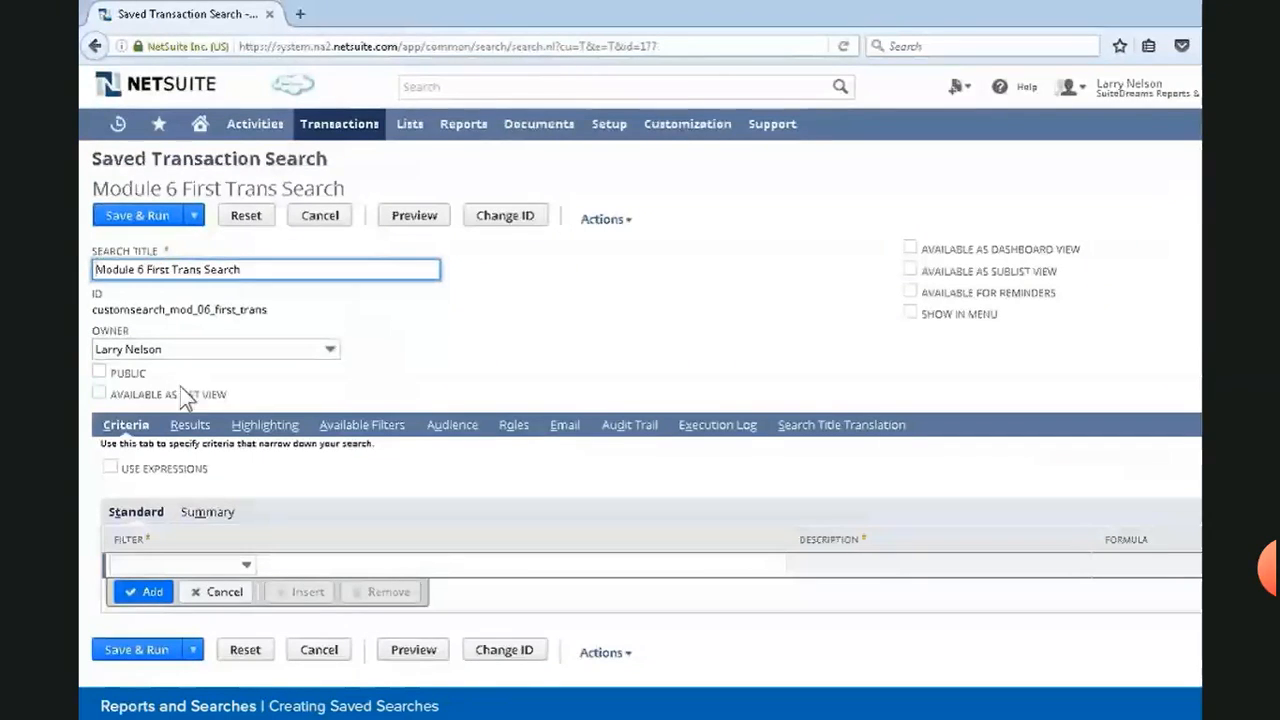
pyautogui.click(181, 561)
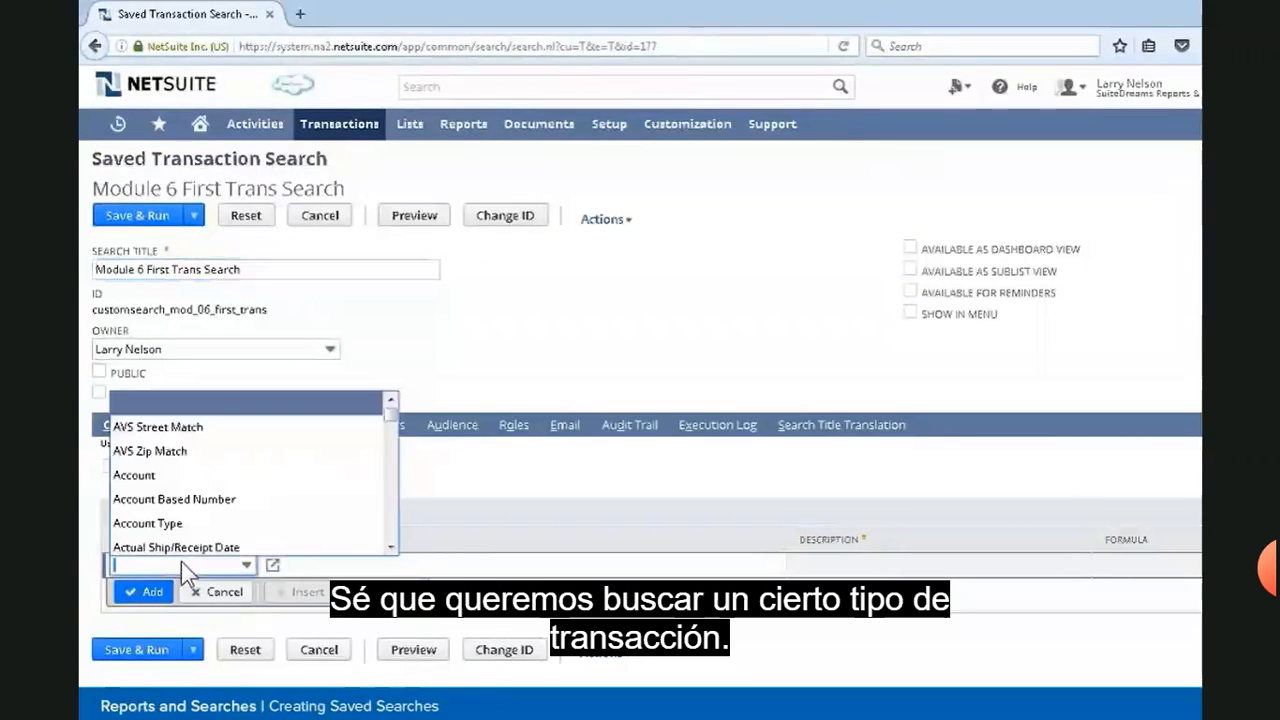
pyautogui.write('tr')
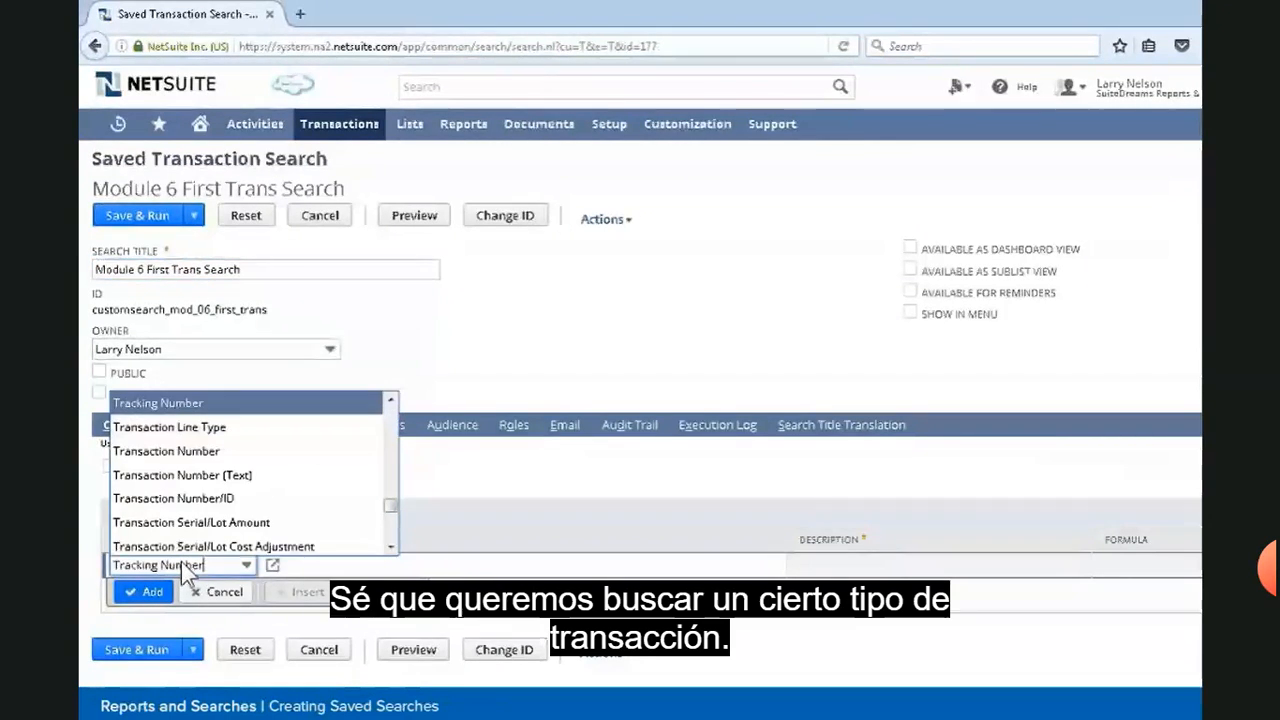
pyautogui.scroll(-5, 207, 476)
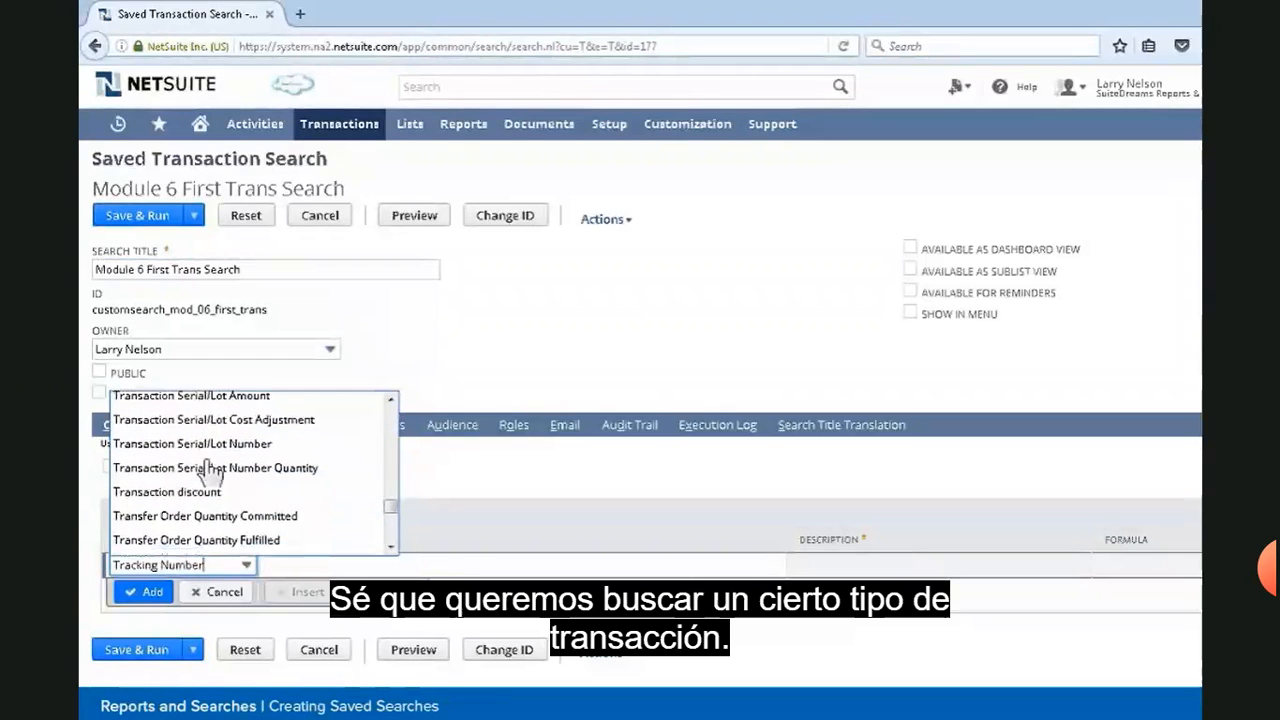
pyautogui.scroll(-1, 207, 470)
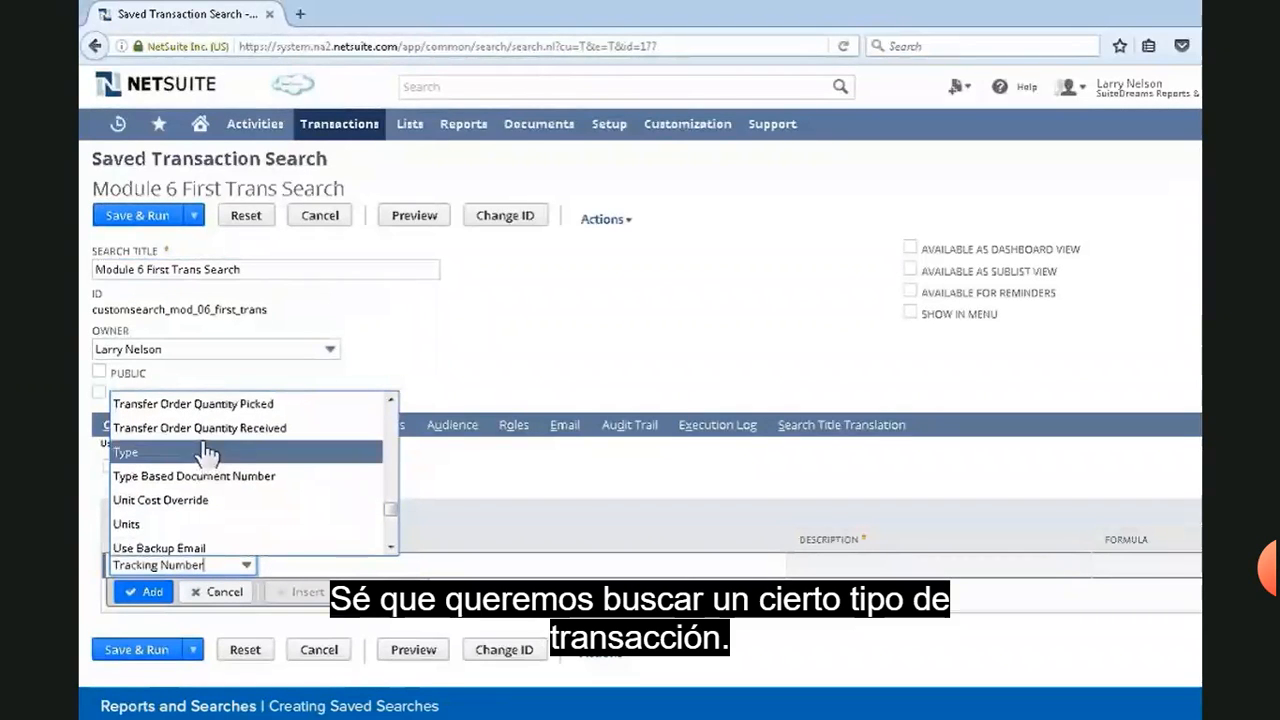
pyautogui.click(207, 452)
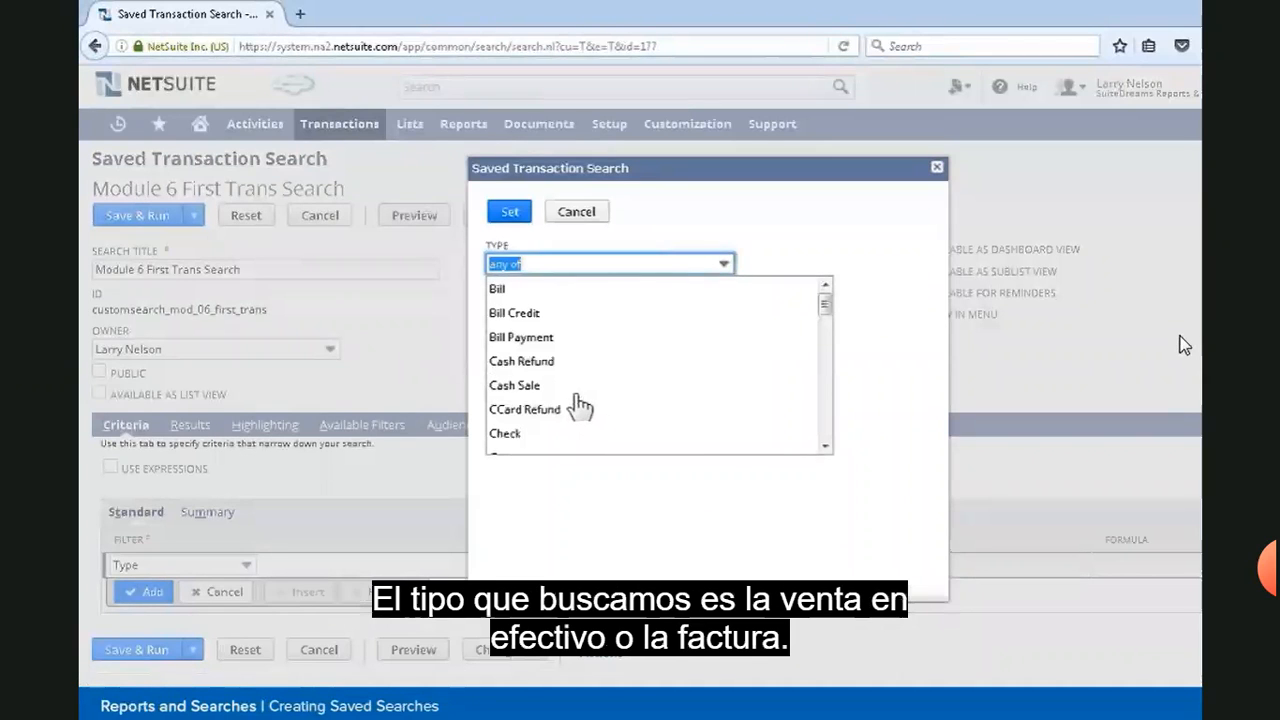
pyautogui.click(586, 388)
pyautogui.click(824, 447)
pyautogui.scroll(-5, 824, 451)
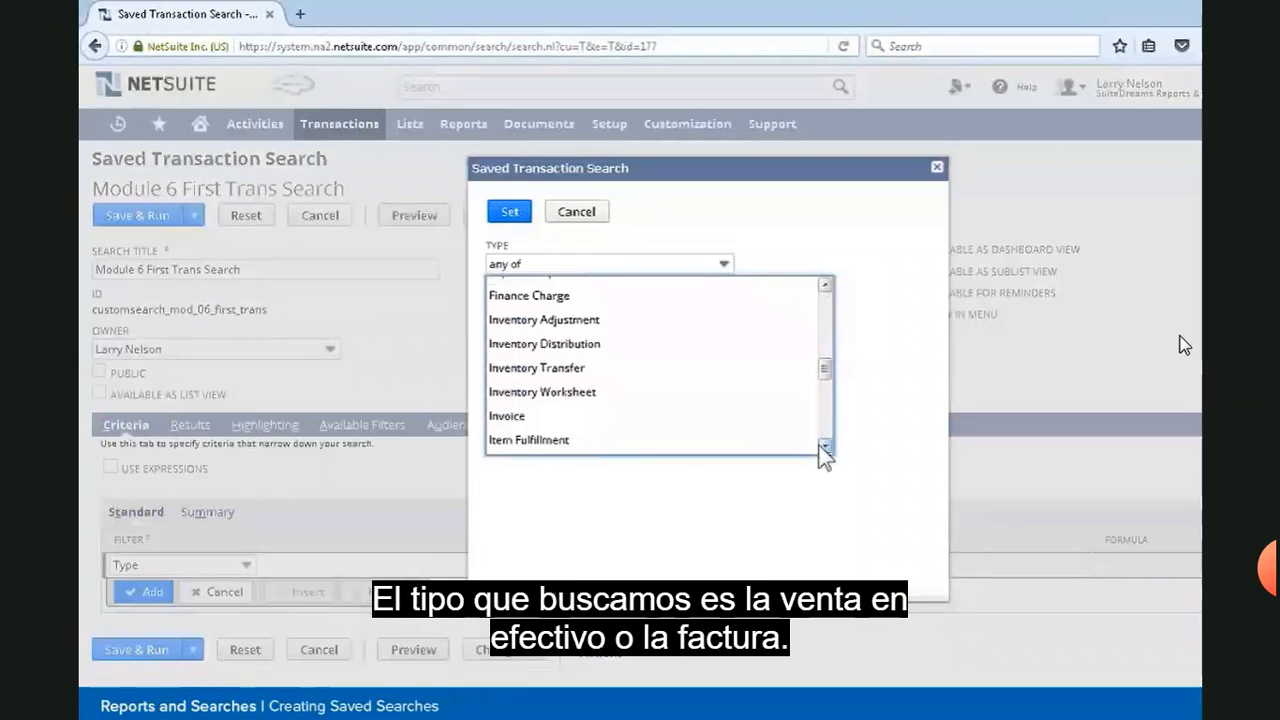
pyautogui.keyDown('ctrl'); pyautogui.click(512, 420); pyautogui.keyUp('ctrl')
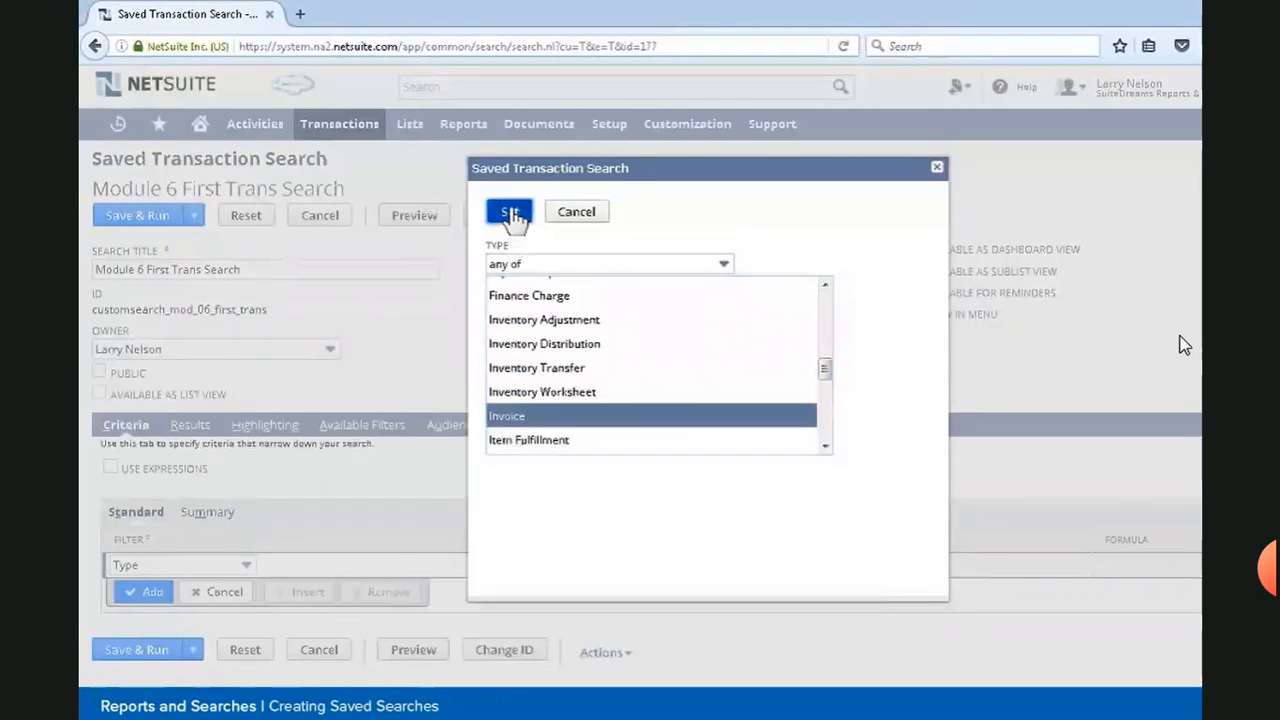
pyautogui.click(510, 213)
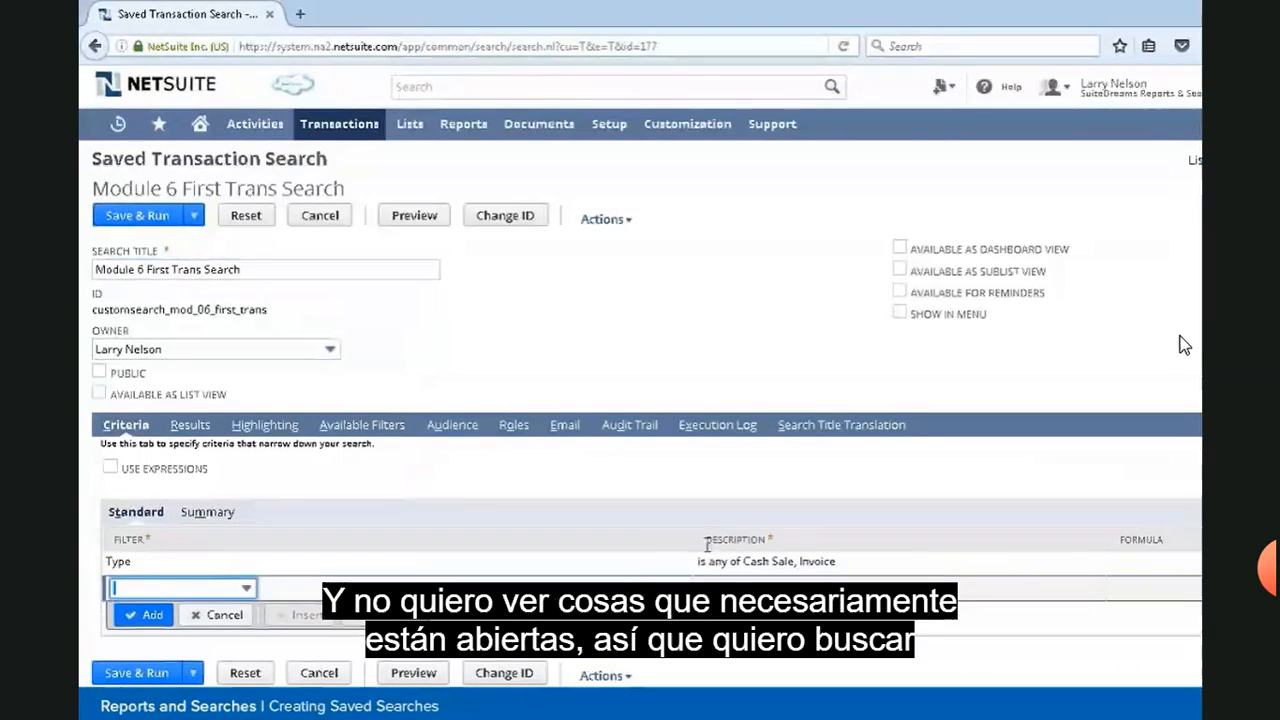
# Add a Status criterion matching any of Cash Sale:Not Deposited, Cash Sale:Deposited and Invoice:Paid In Full
pyautogui.click(228, 590)
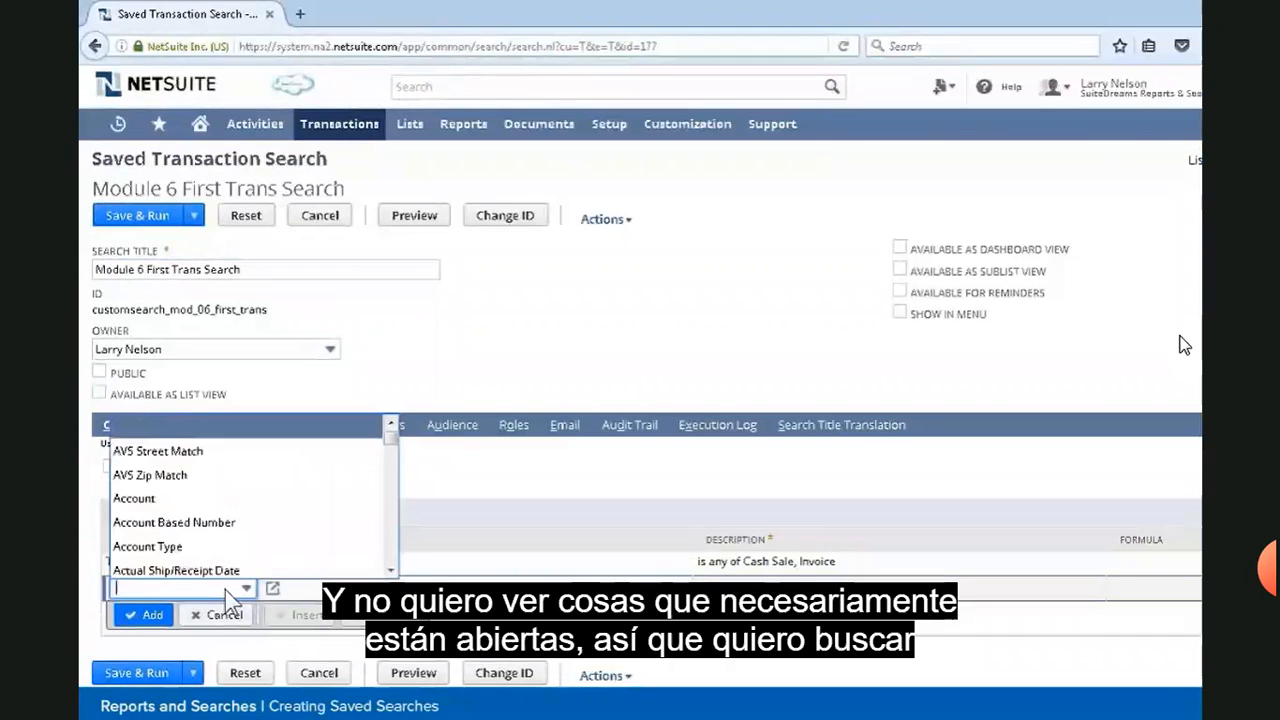
pyautogui.write('Start Date')
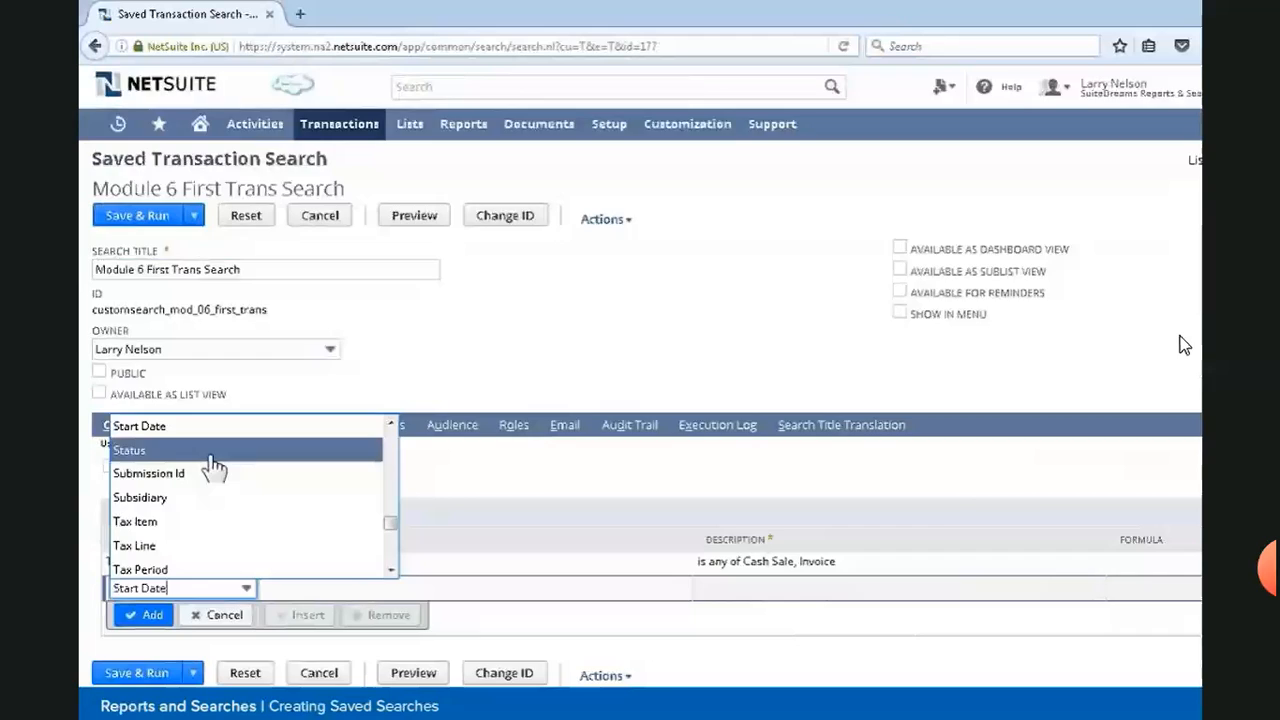
pyautogui.click(213, 460)
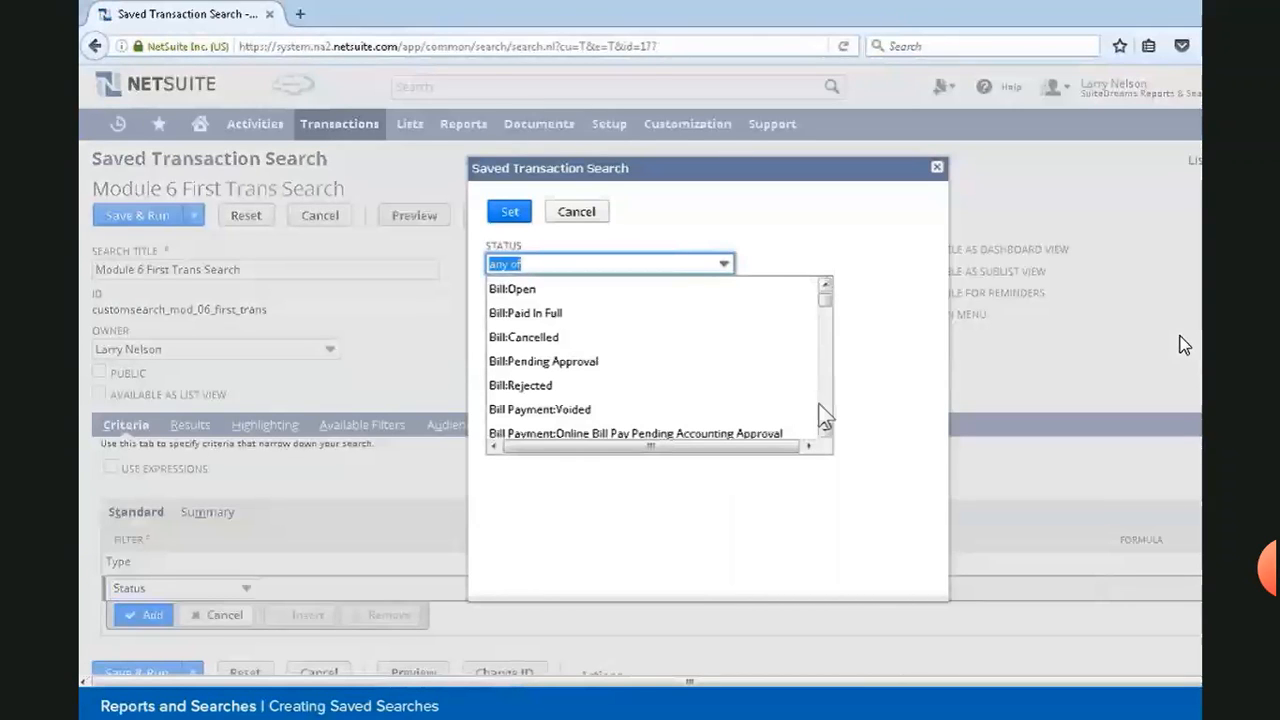
pyautogui.scroll(-3, 822, 414)
pyautogui.scroll(-3, 826, 418)
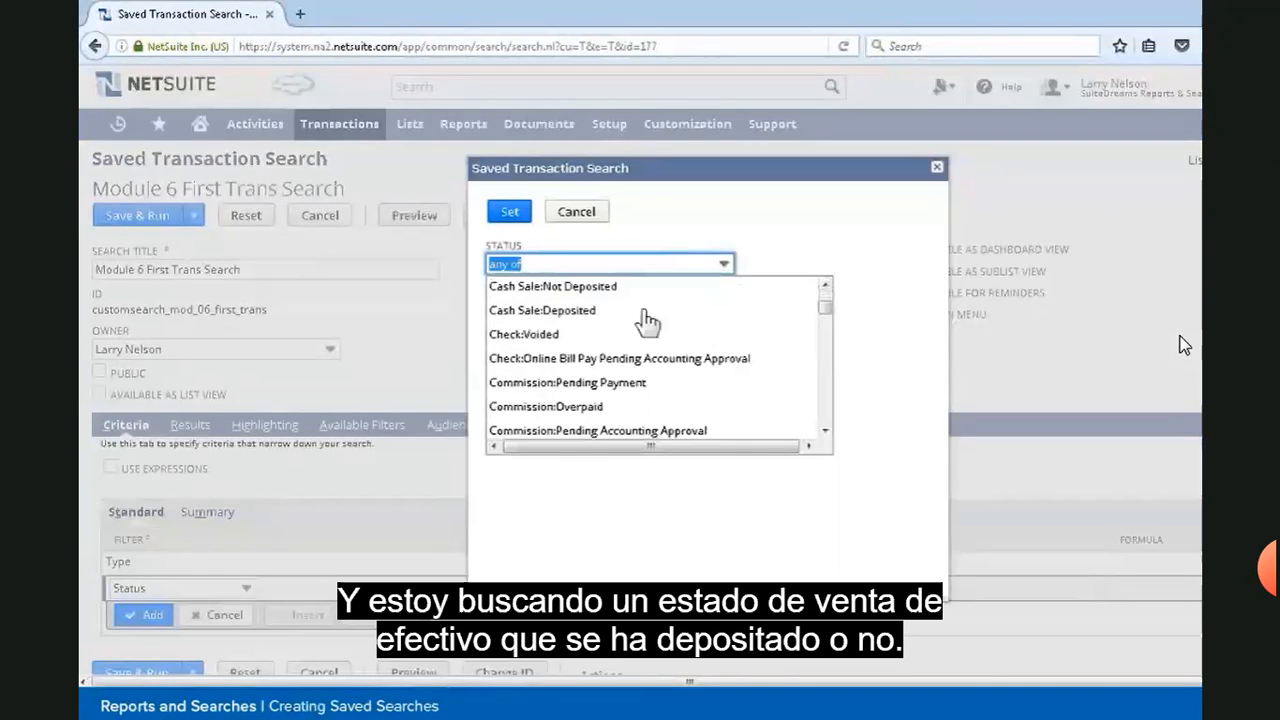
pyautogui.click(571, 314)
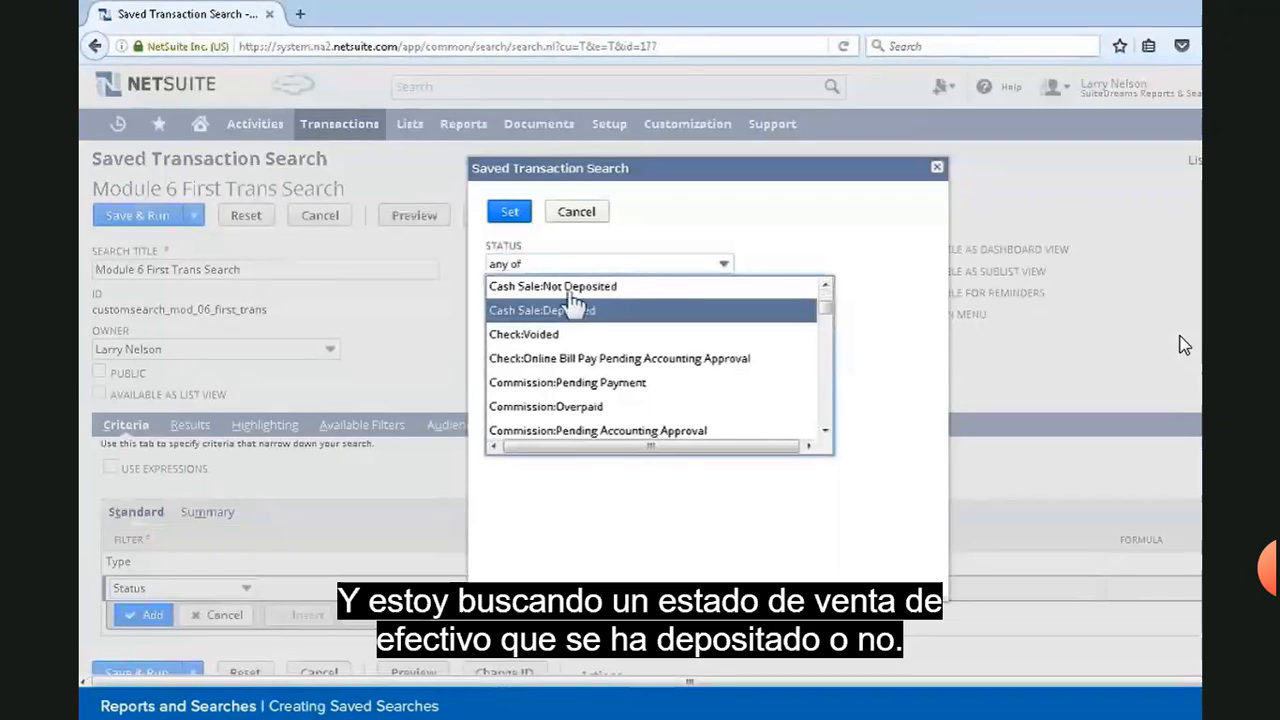
pyautogui.keyDown('ctrl'); pyautogui.click(571, 294); pyautogui.keyUp('ctrl')
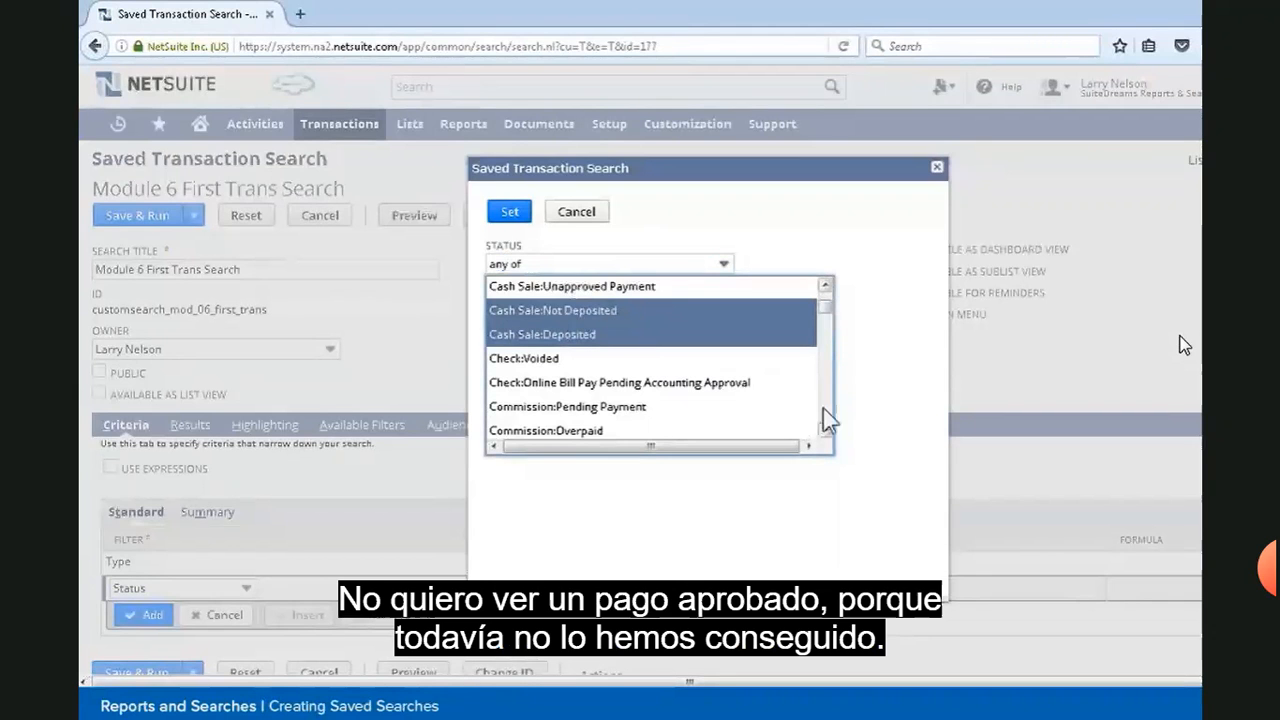
pyautogui.scroll(-5, 823, 420)
pyautogui.scroll(-10, 823, 420)
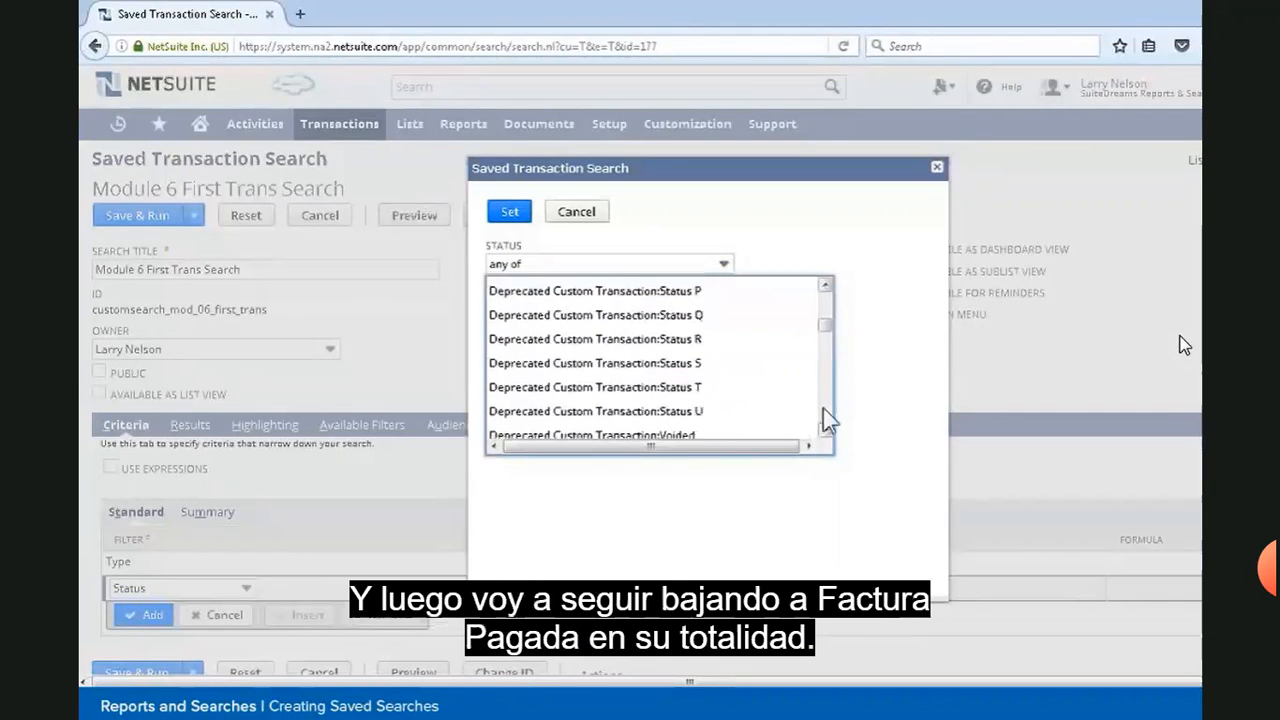
pyautogui.scroll(-3, 828, 420)
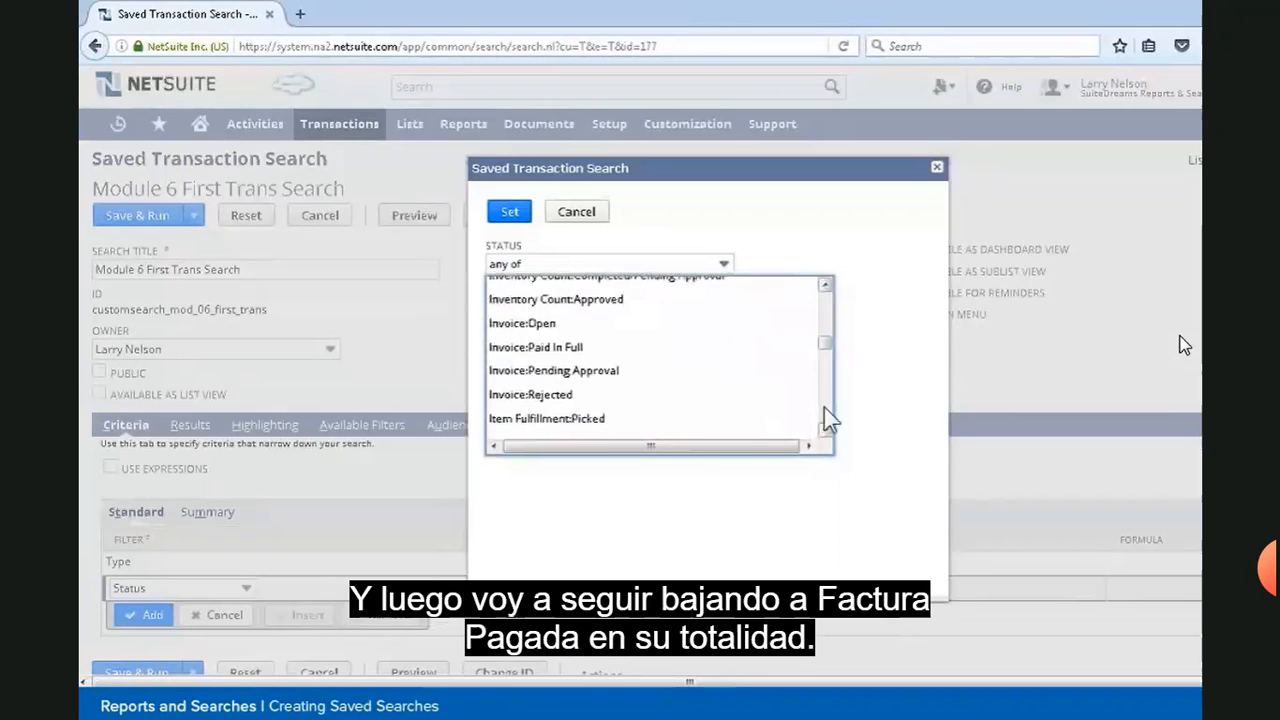
pyautogui.click(551, 350)
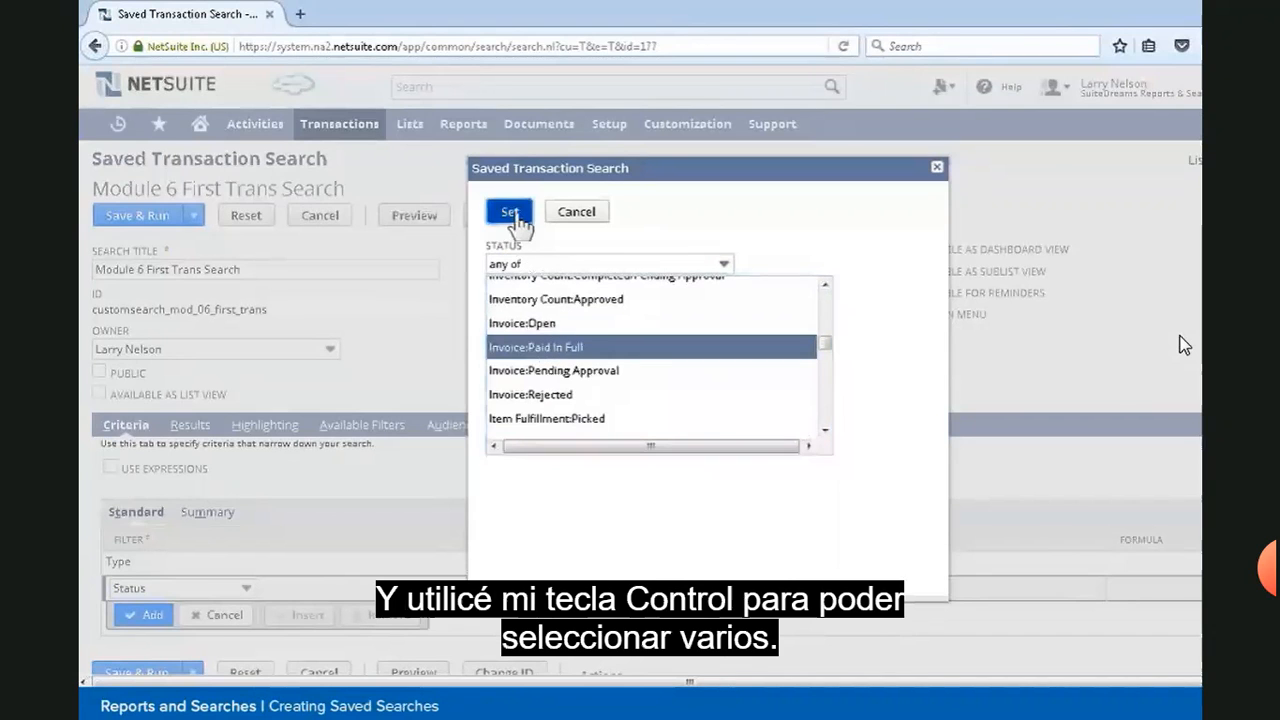
pyautogui.click(508, 211)
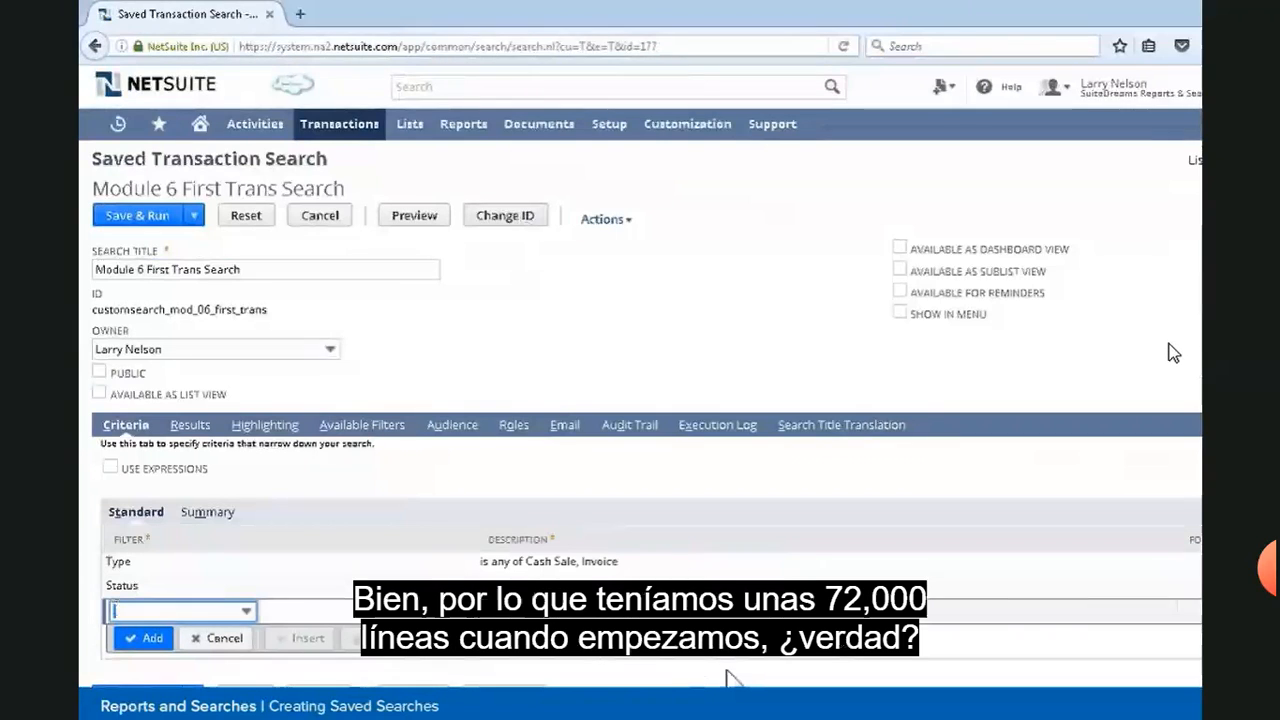
# Save and run the search with the Type and Status criteria and review the listed transaction lines
pyautogui.click(160, 216)
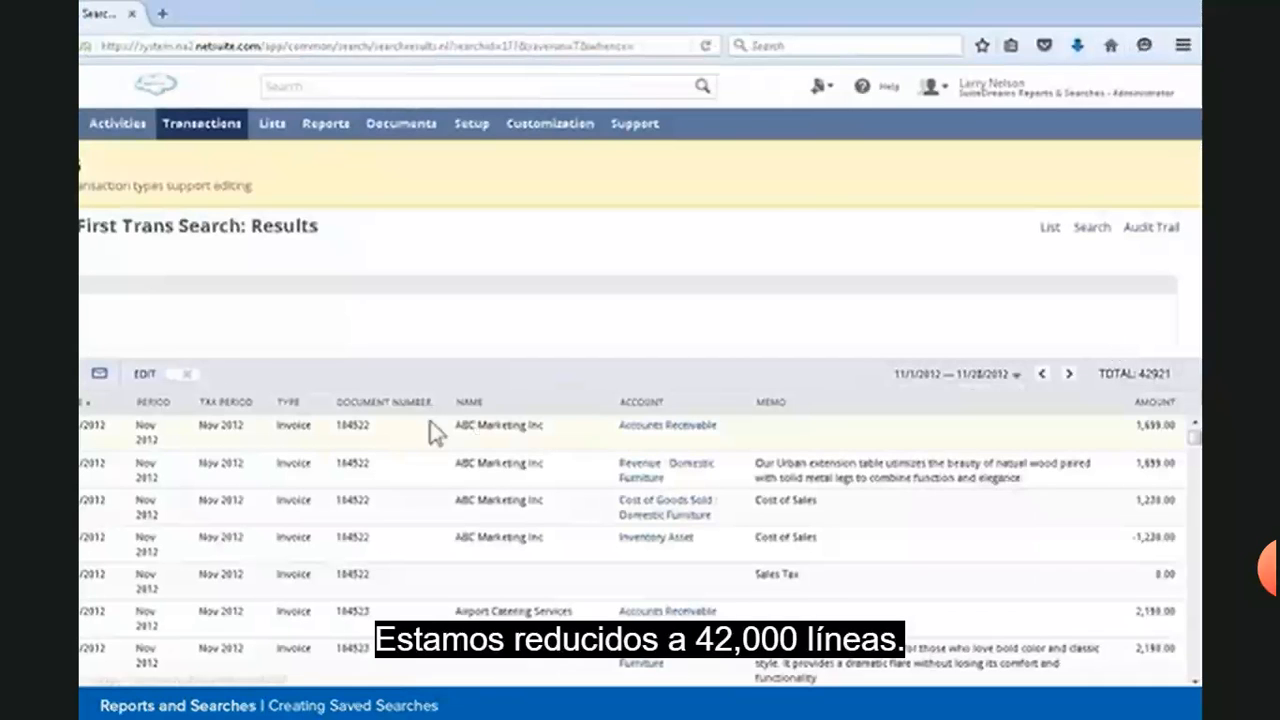
pyautogui.scroll(-5, 368, 635)
pyautogui.scroll(4, 370, 628)
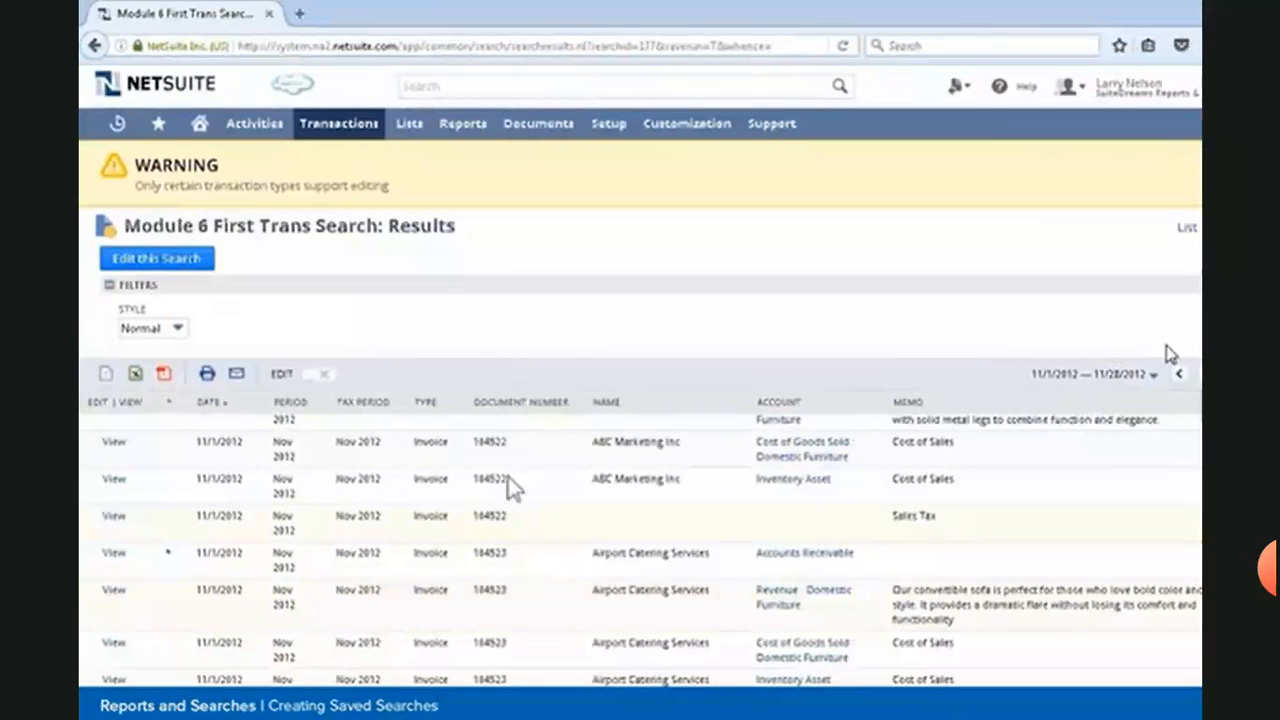
# Reopen the search for editing and insert a Status column above Document Number in the results columns
pyautogui.click(200, 262)
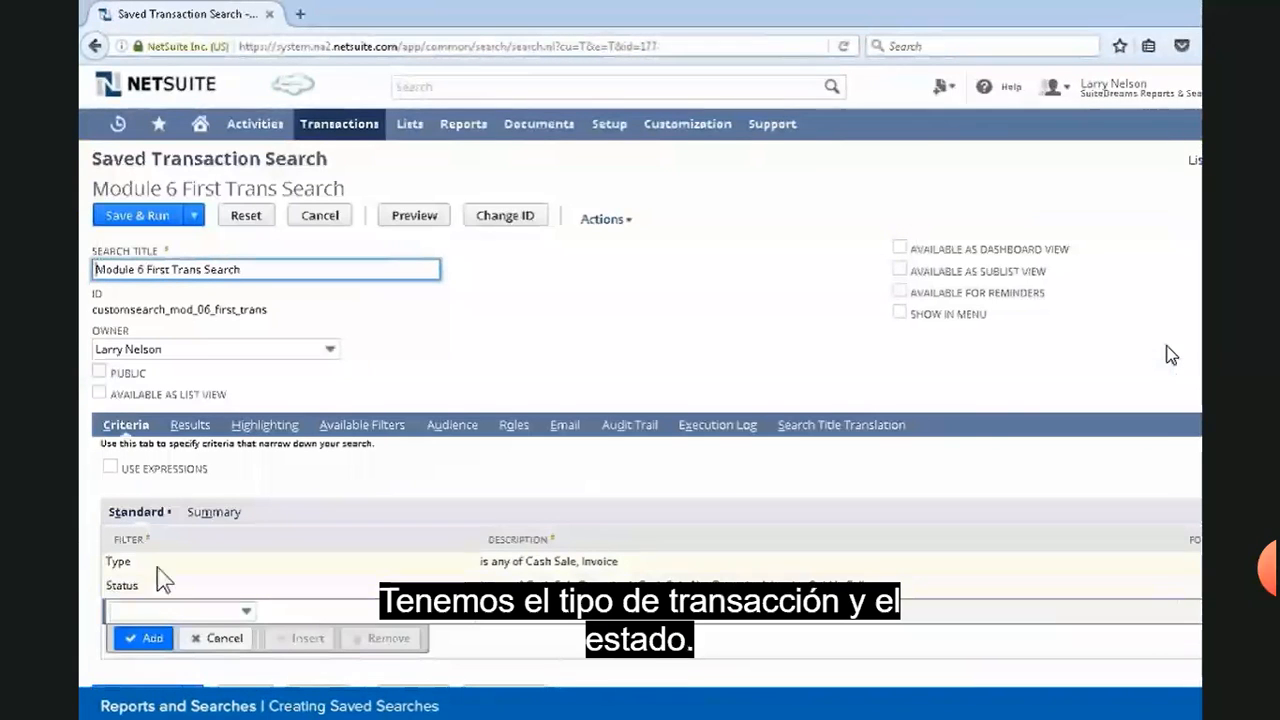
pyautogui.click(196, 427)
pyautogui.scroll(-5, 357, 437)
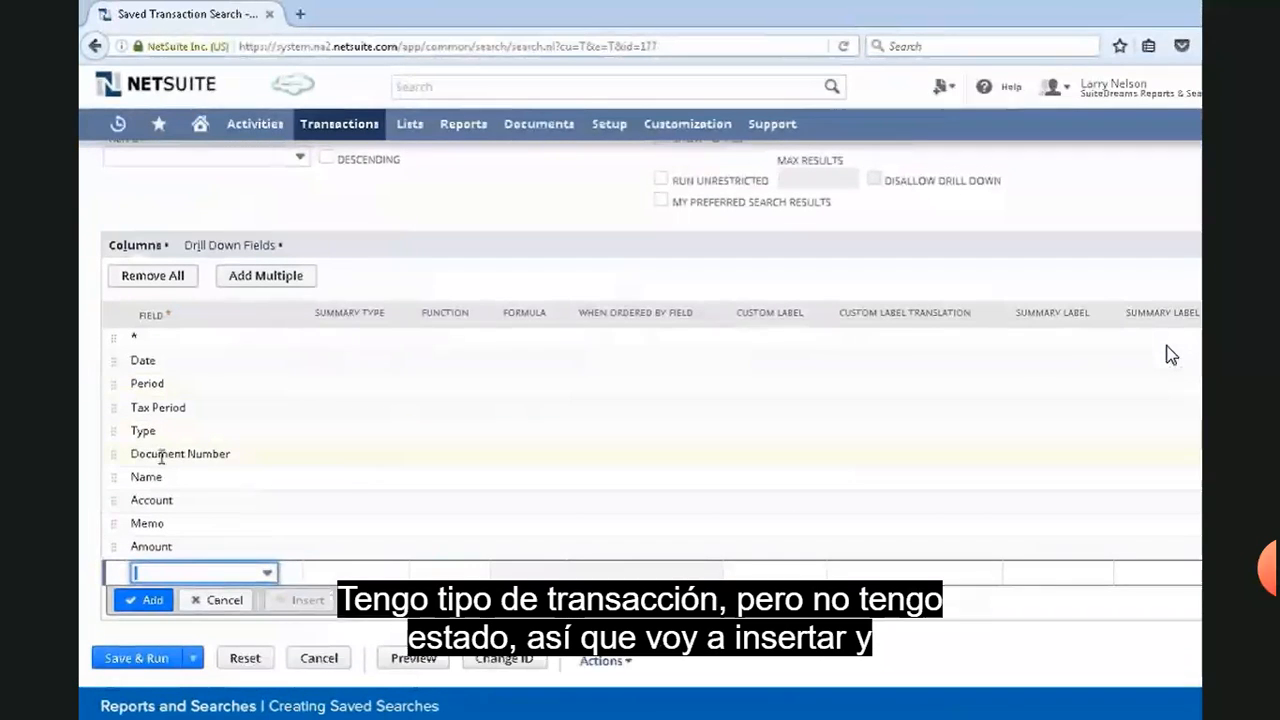
pyautogui.click(140, 453)
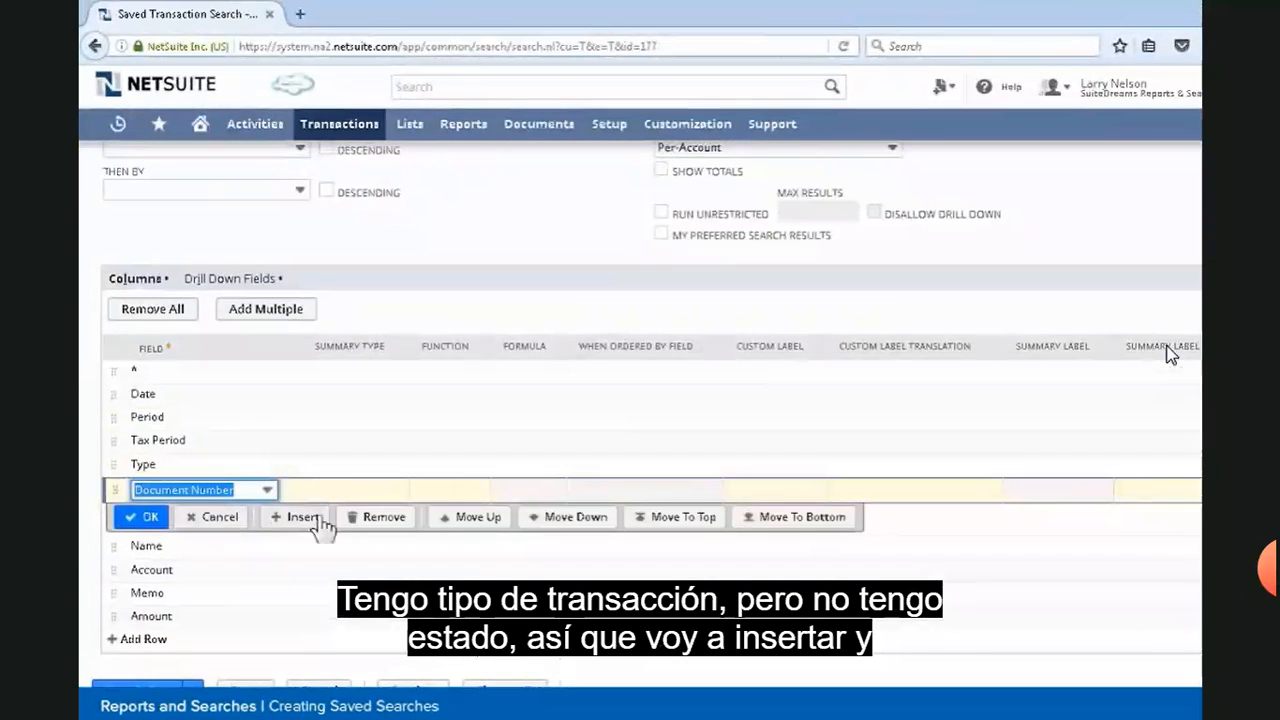
pyautogui.click(310, 527)
pyautogui.click(189, 494)
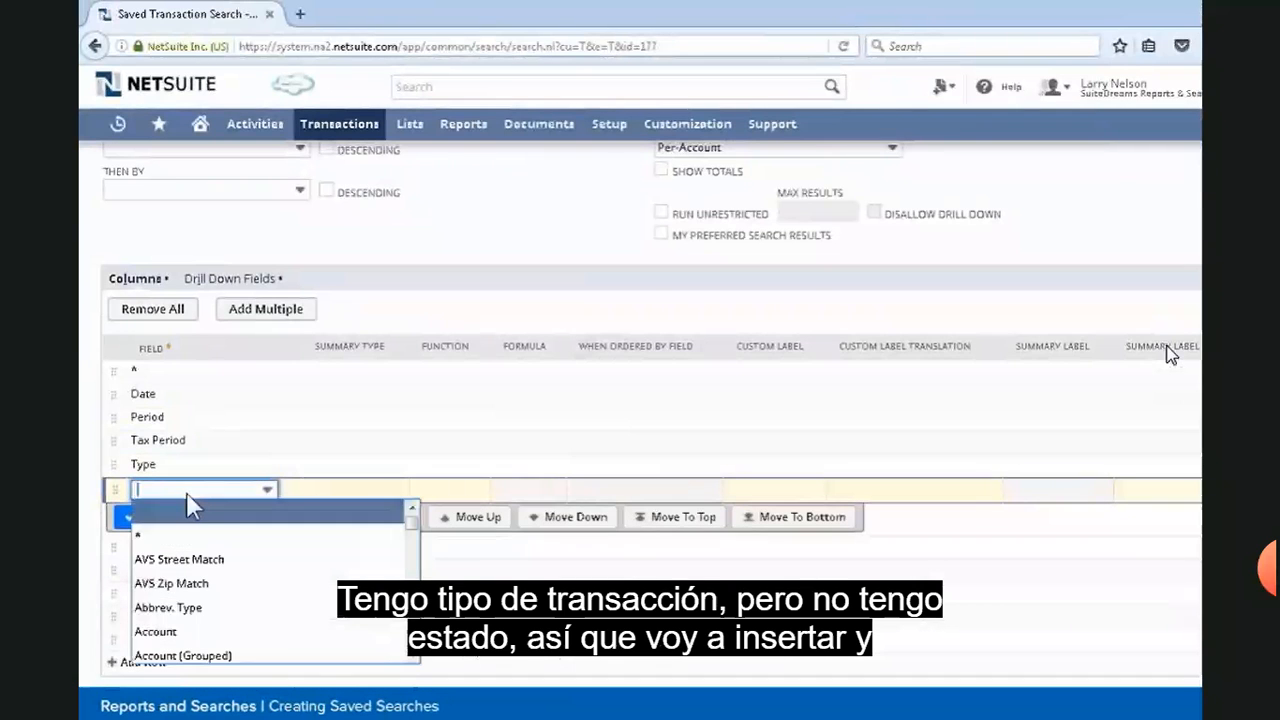
pyautogui.write('st')
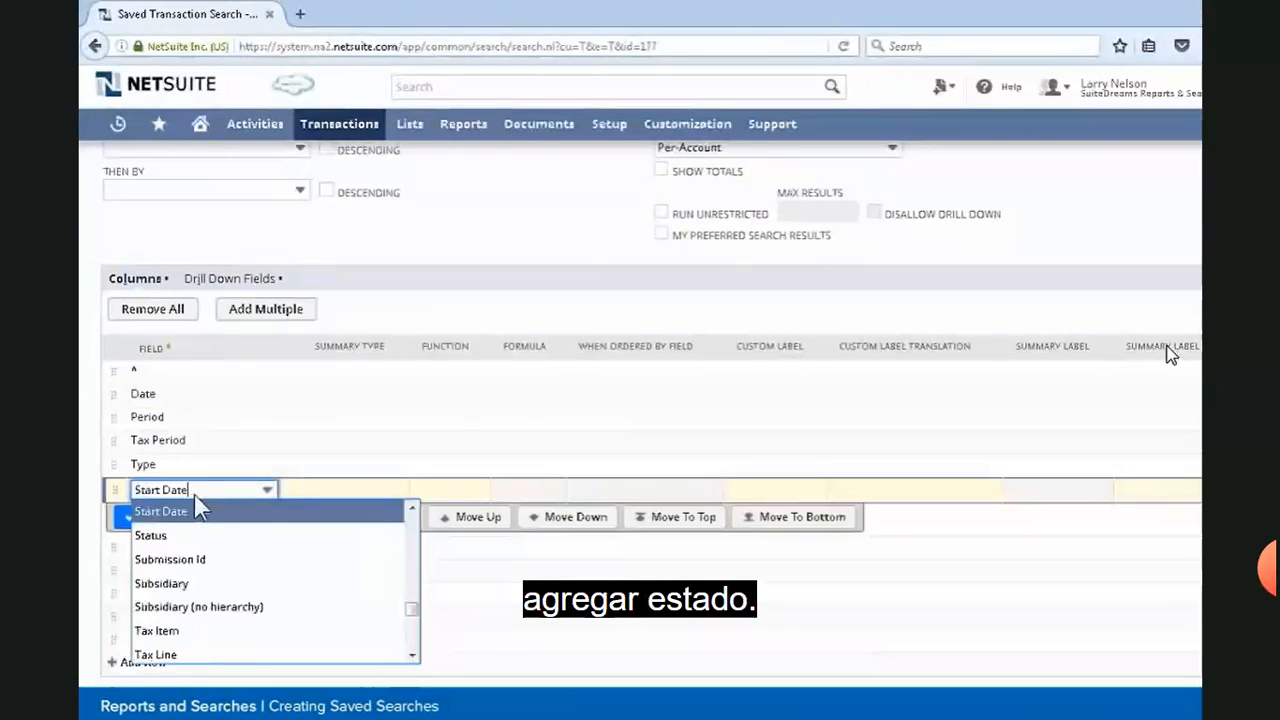
pyautogui.click(145, 517)
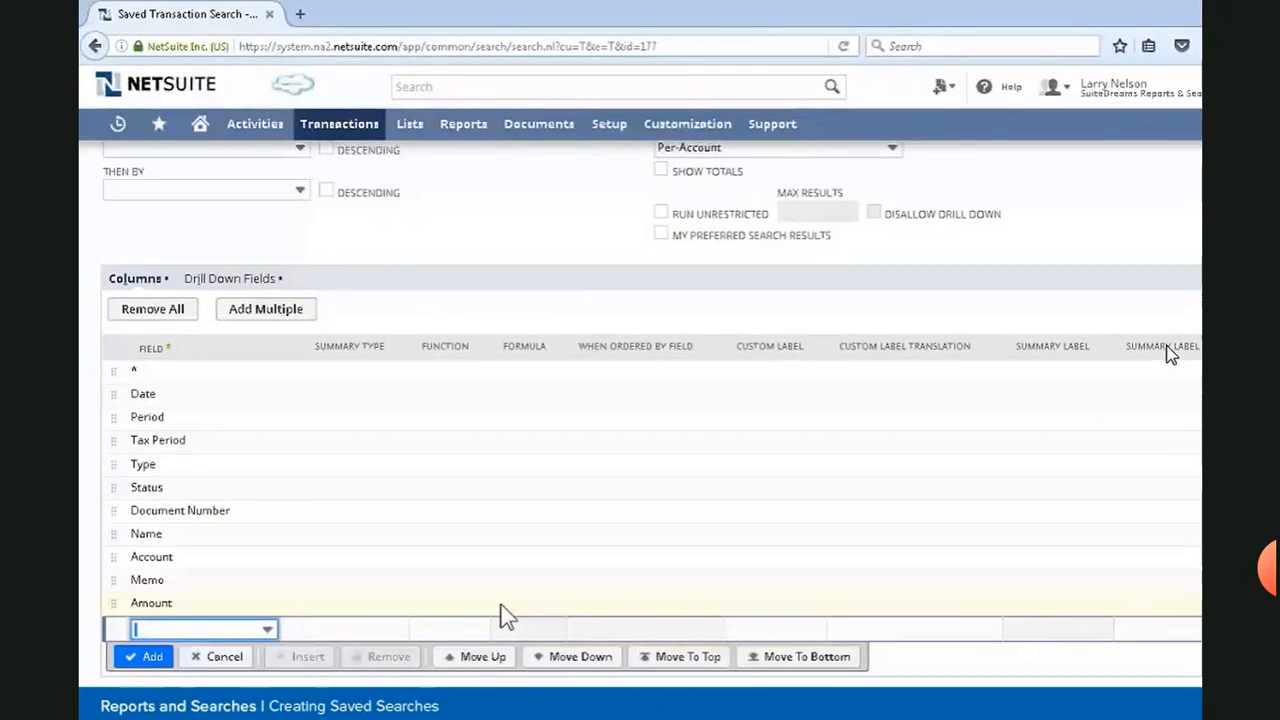
# Move the * column from the start of the results columns to directly after Document Number
pyautogui.click(153, 369)
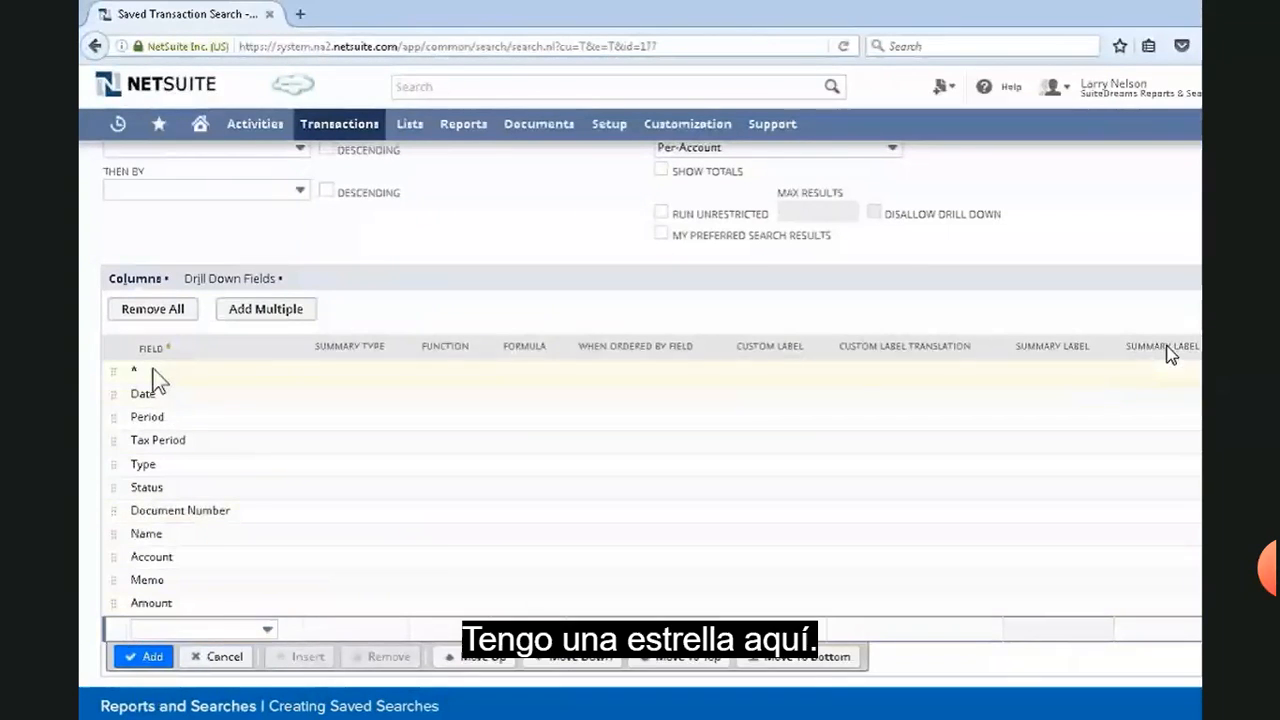
pyautogui.moveTo(119, 372); pyautogui.dragTo(160, 562)
pyautogui.click(140, 537)
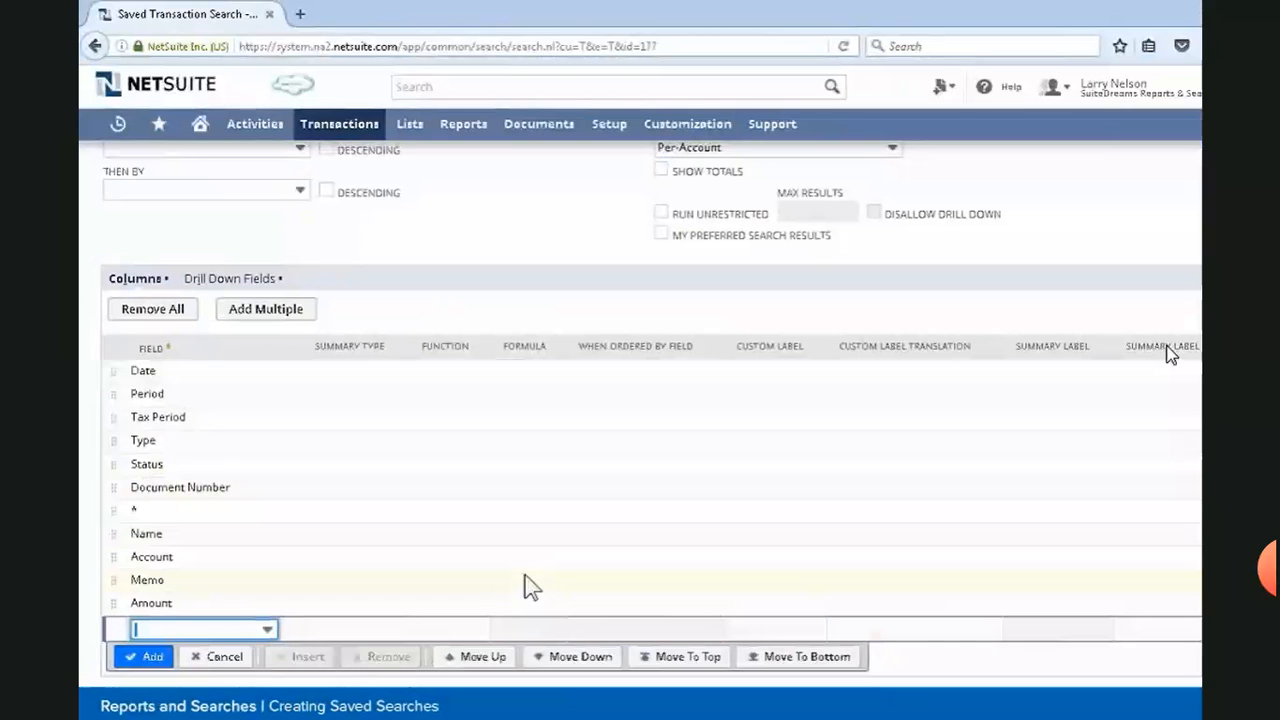
# Insert a Line Sequence Number column directly after Document Number in the results columns
pyautogui.click(172, 510)
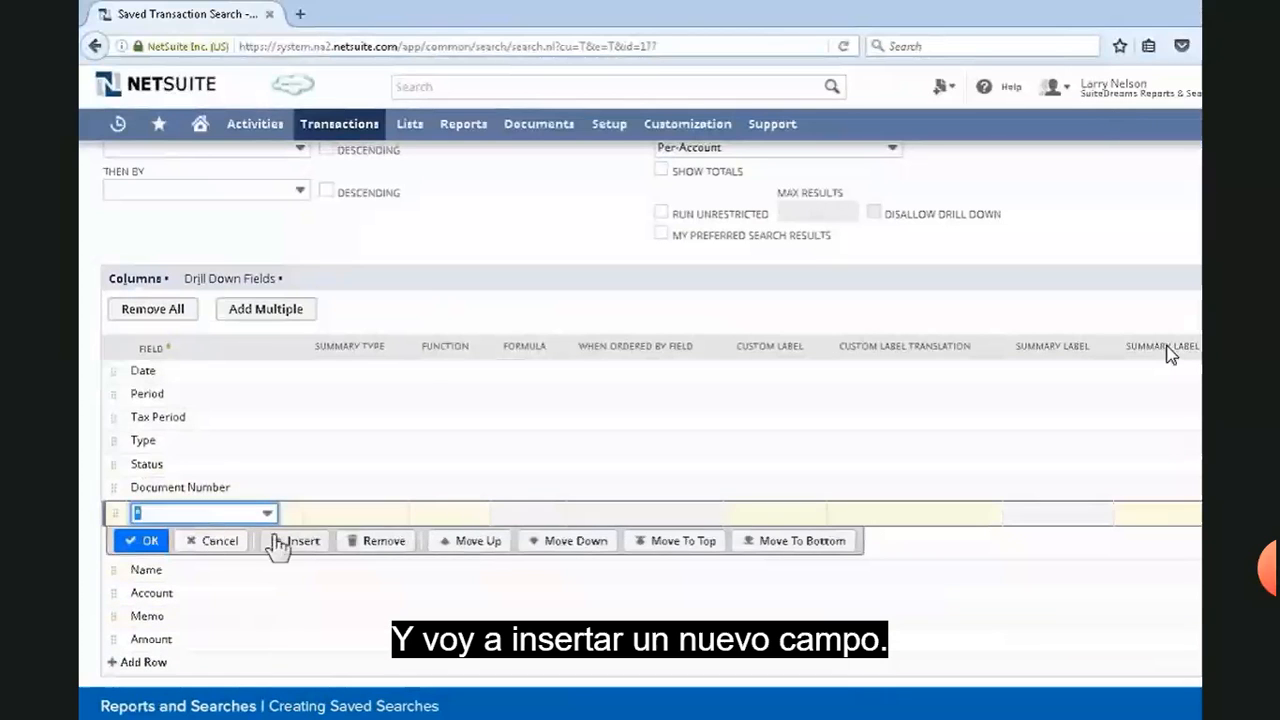
pyautogui.click(284, 543)
pyautogui.click(266, 514)
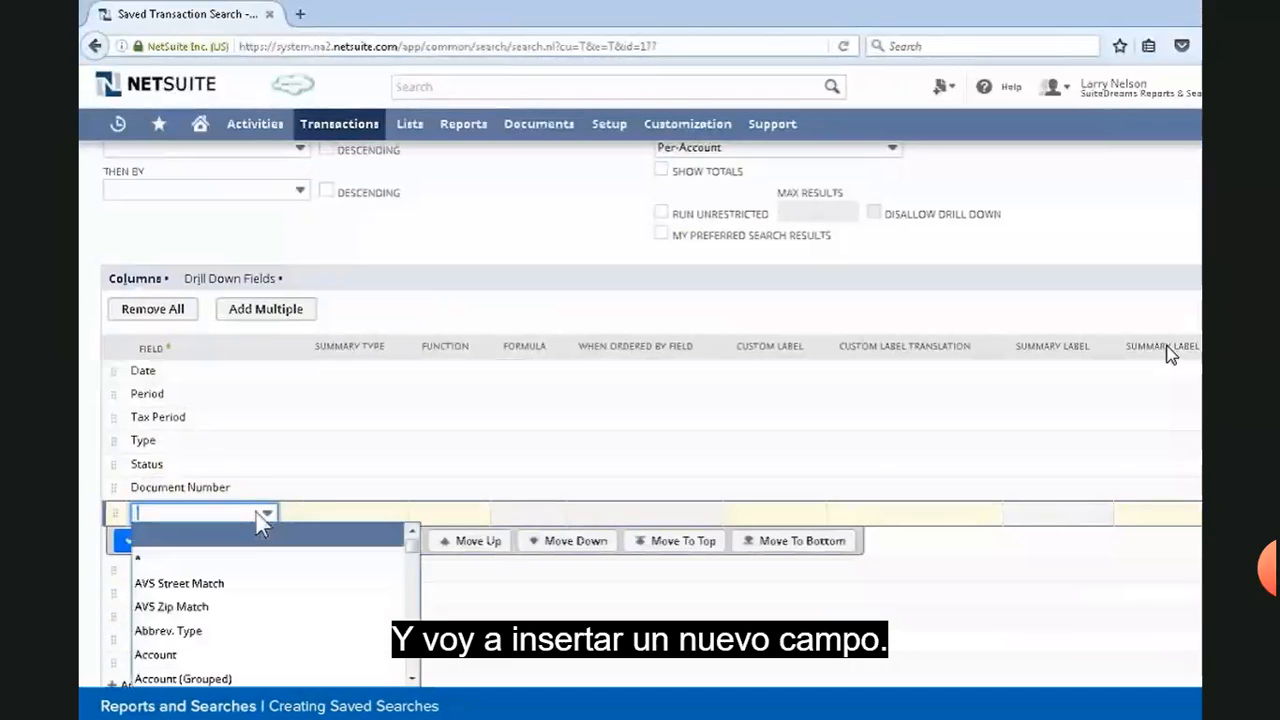
pyautogui.write('lin')
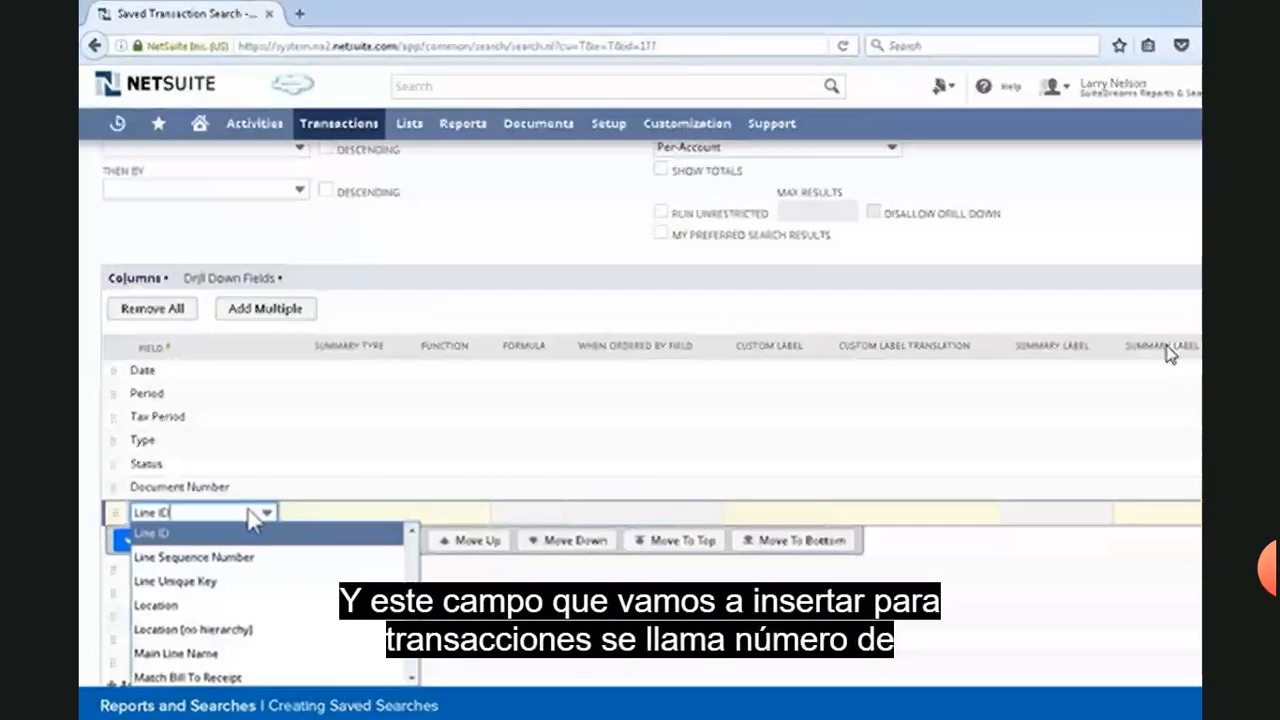
pyautogui.press('Down')
pyautogui.press('Tab')
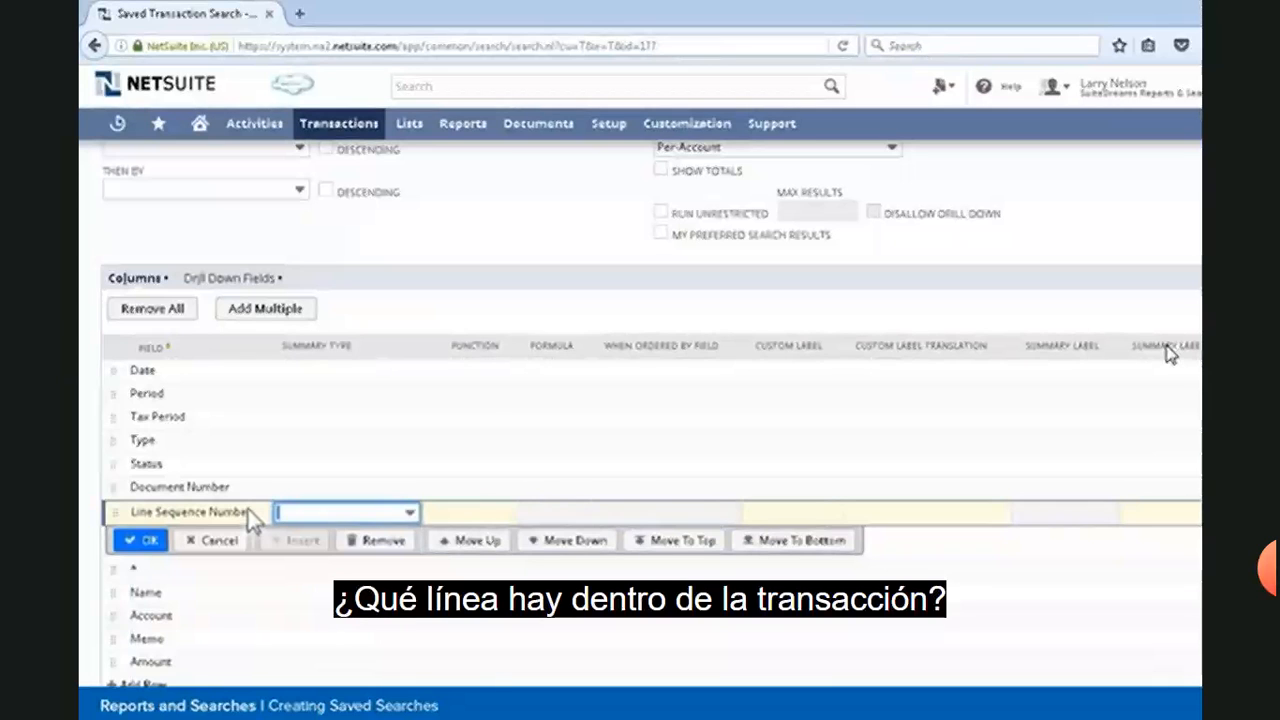
# Give the Line Sequence Number column the custom label LSN and move it below the * column
pyautogui.press('Tab')
pyautogui.press('Tab')
pyautogui.click(553, 546)
pyautogui.write('S')
pyautogui.press('BackSpace')
pyautogui.click(547, 546)
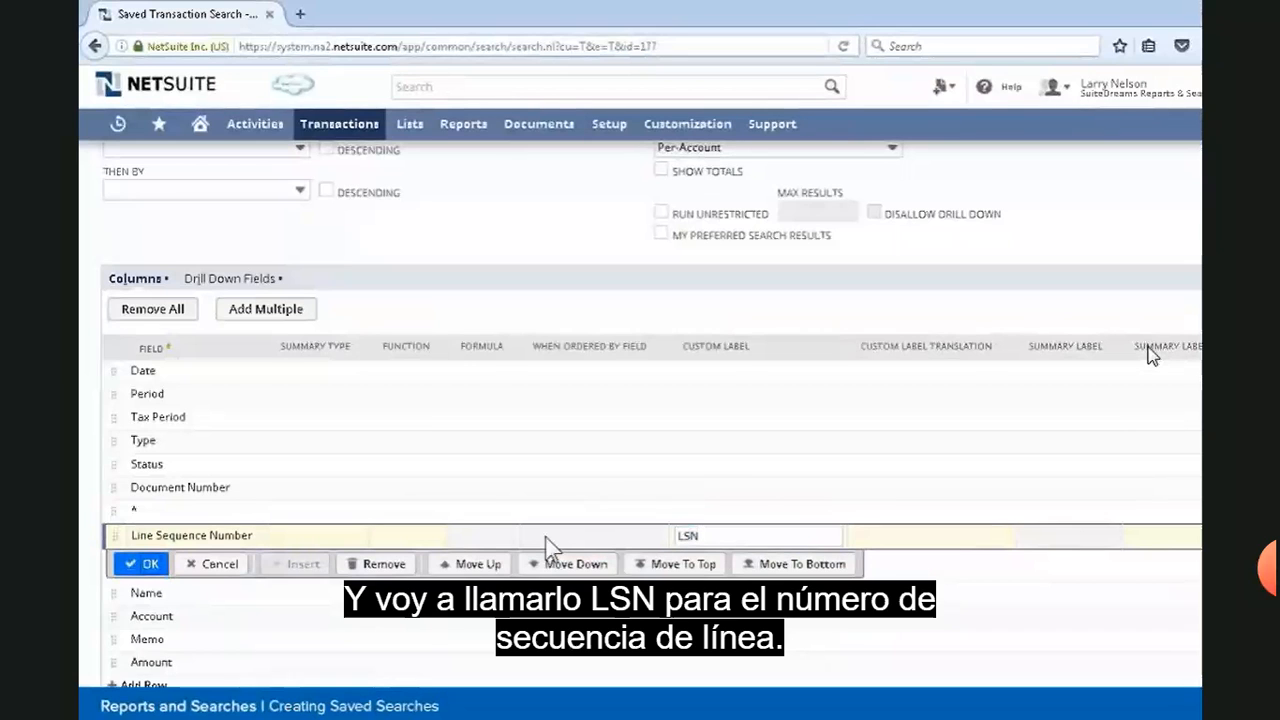
pyautogui.click(148, 566)
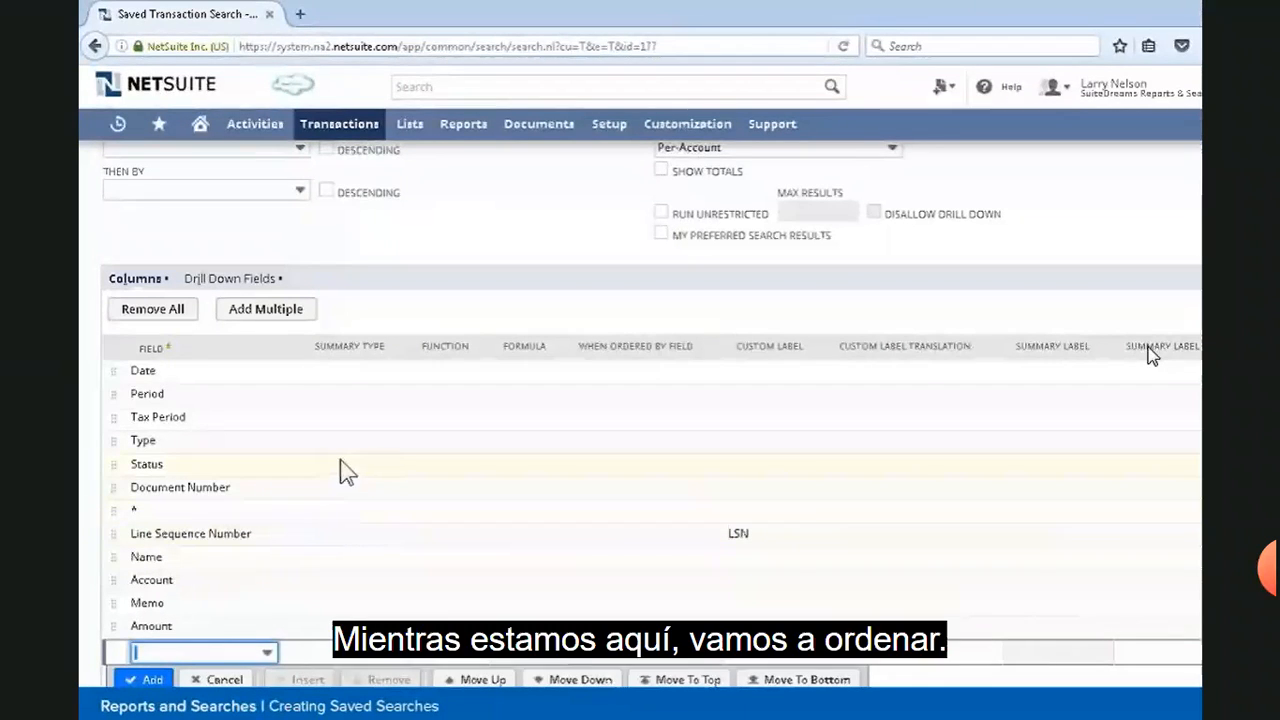
pyautogui.scroll(3, 340, 472)
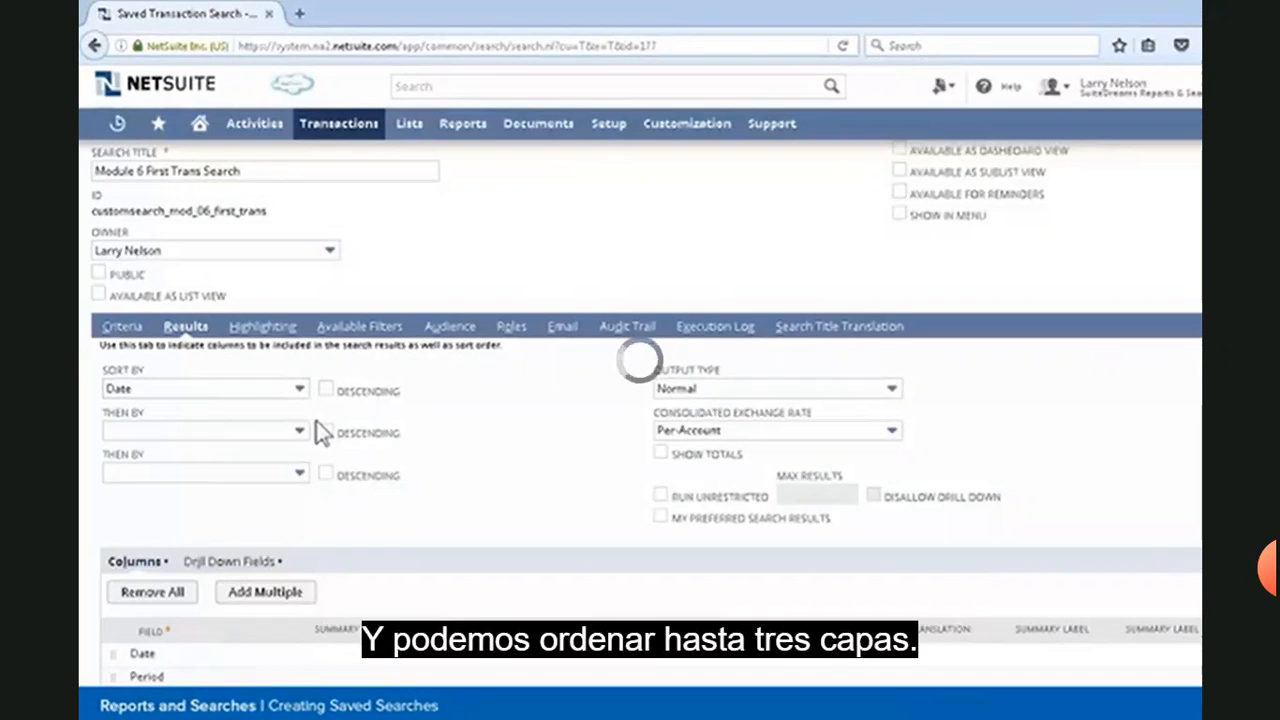
pyautogui.click(715, 408)
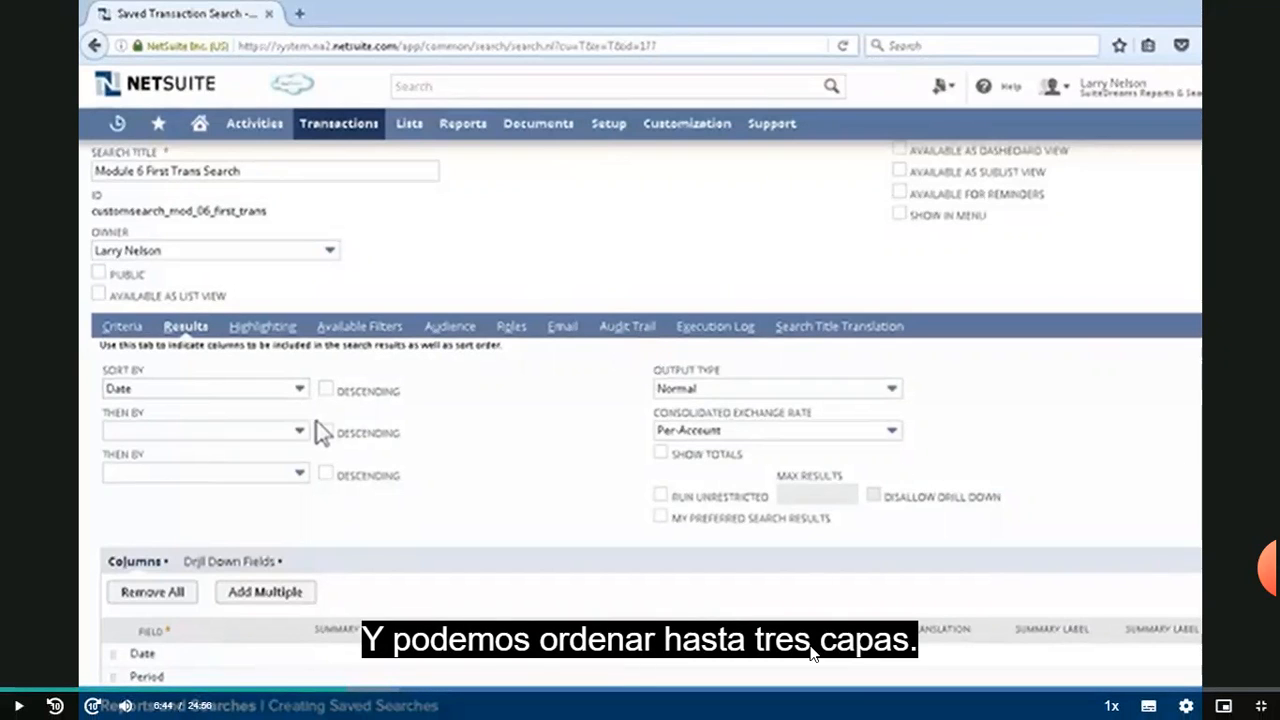
pyautogui.press('Escape')
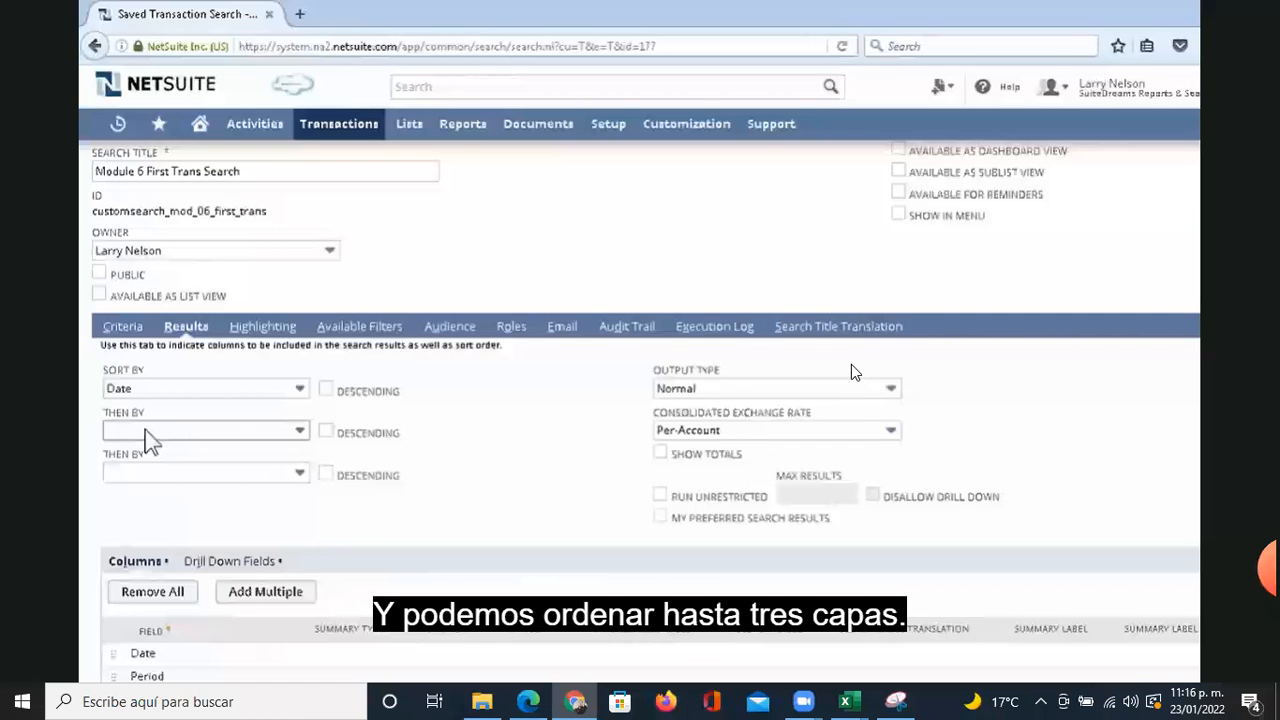
pyautogui.click(852, 368)
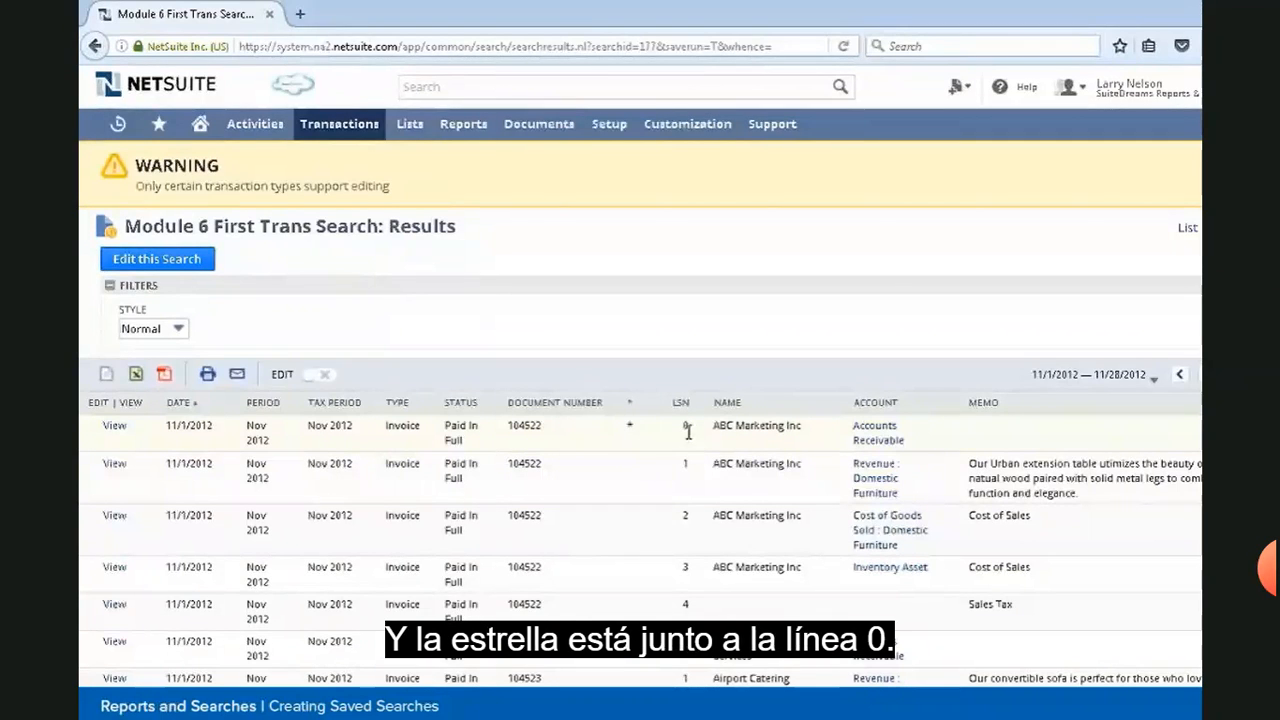
# Review the line sequence numbers in the results, then reopen the search and remove the * column
pyautogui.scroll(-3, 632, 520)
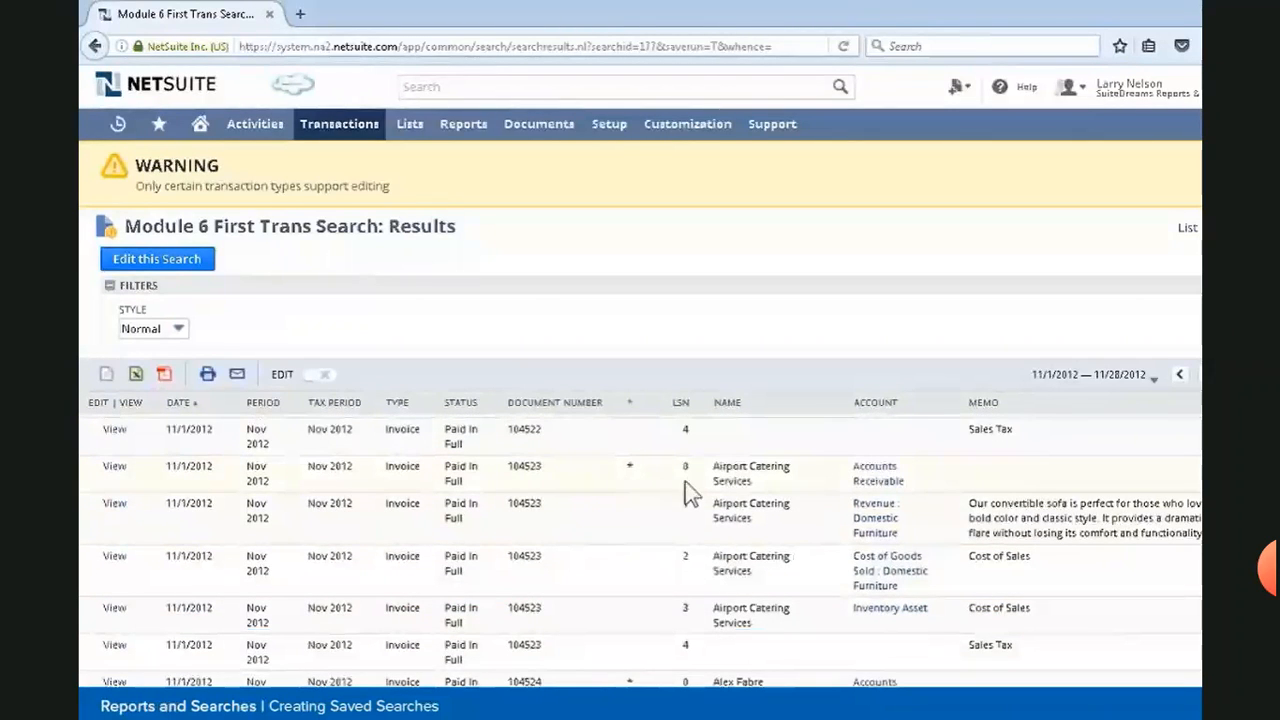
pyautogui.scroll(-2, 666, 565)
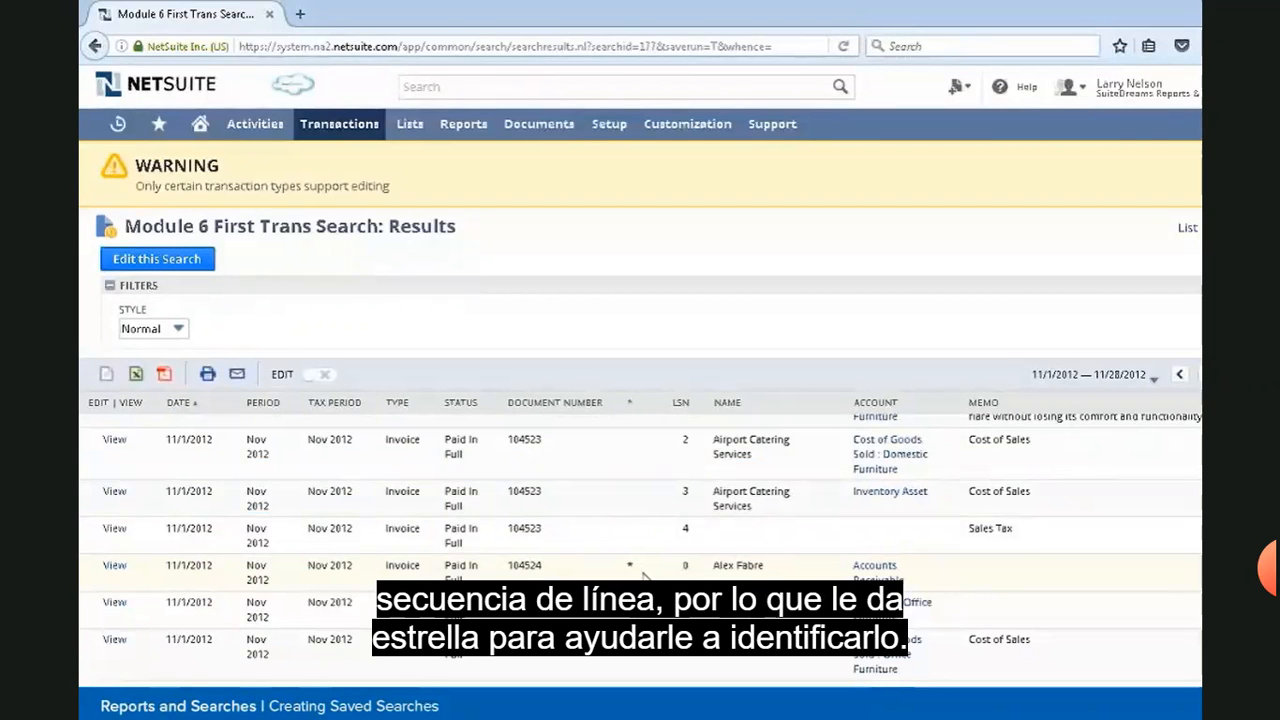
pyautogui.click(161, 262)
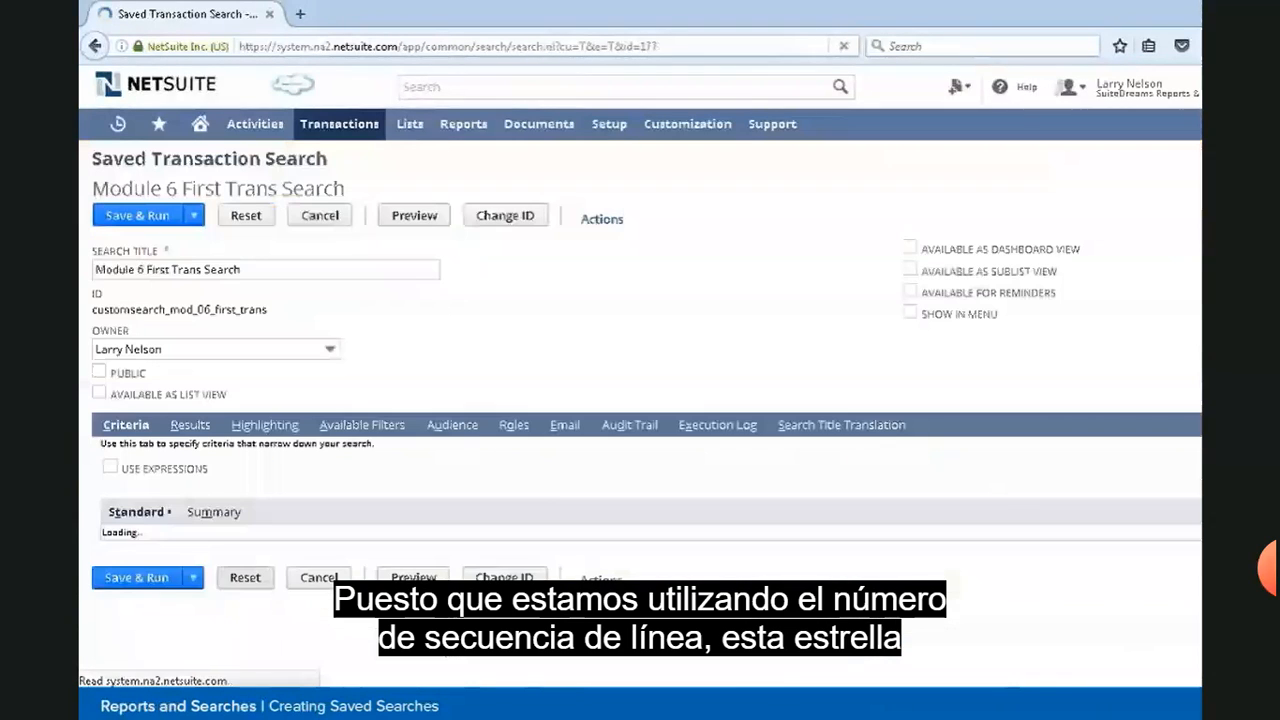
pyautogui.click(200, 425)
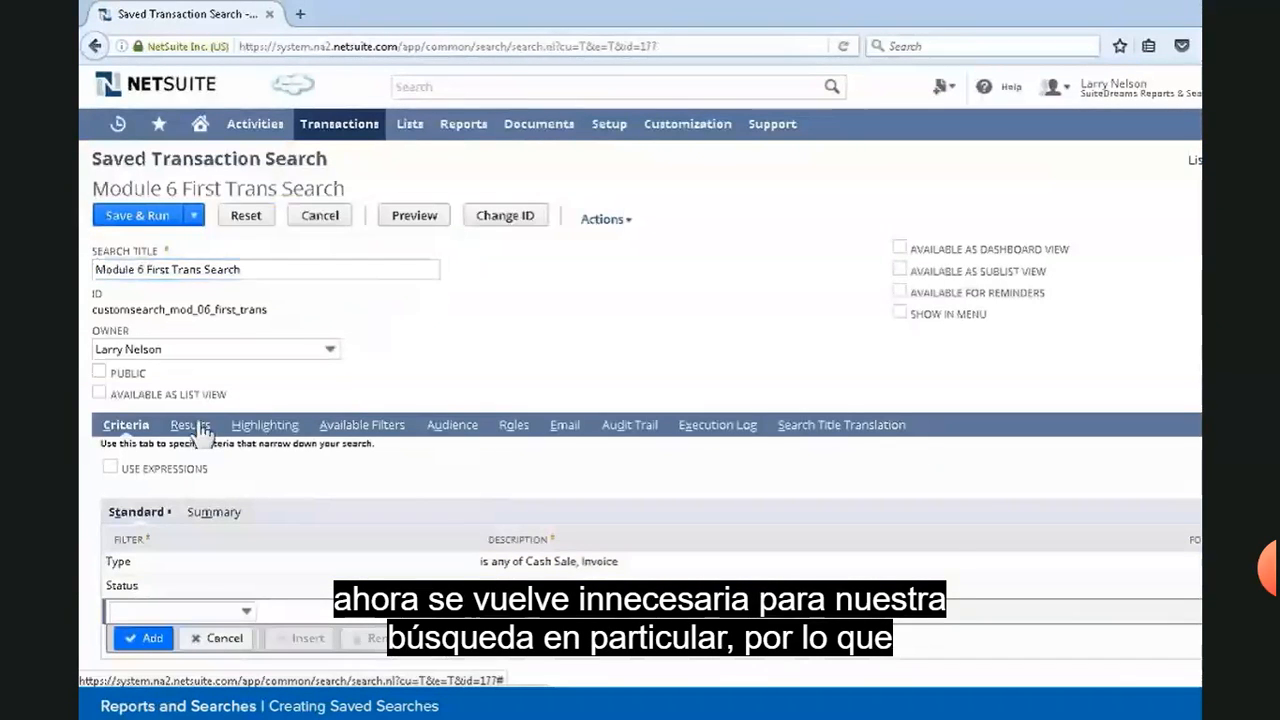
pyautogui.click(139, 540)
pyautogui.click(366, 567)
pyautogui.click(141, 567)
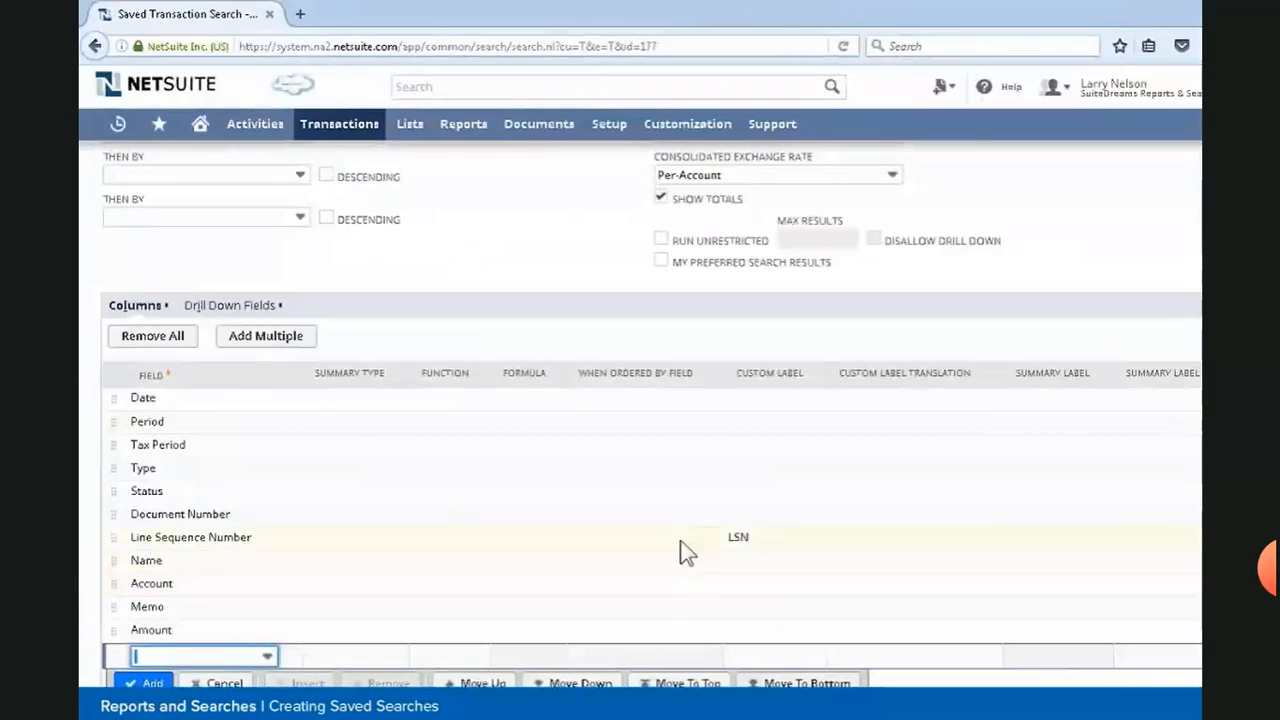
# Save the search with the * column removed and run it
pyautogui.scroll(4, 262, 330)
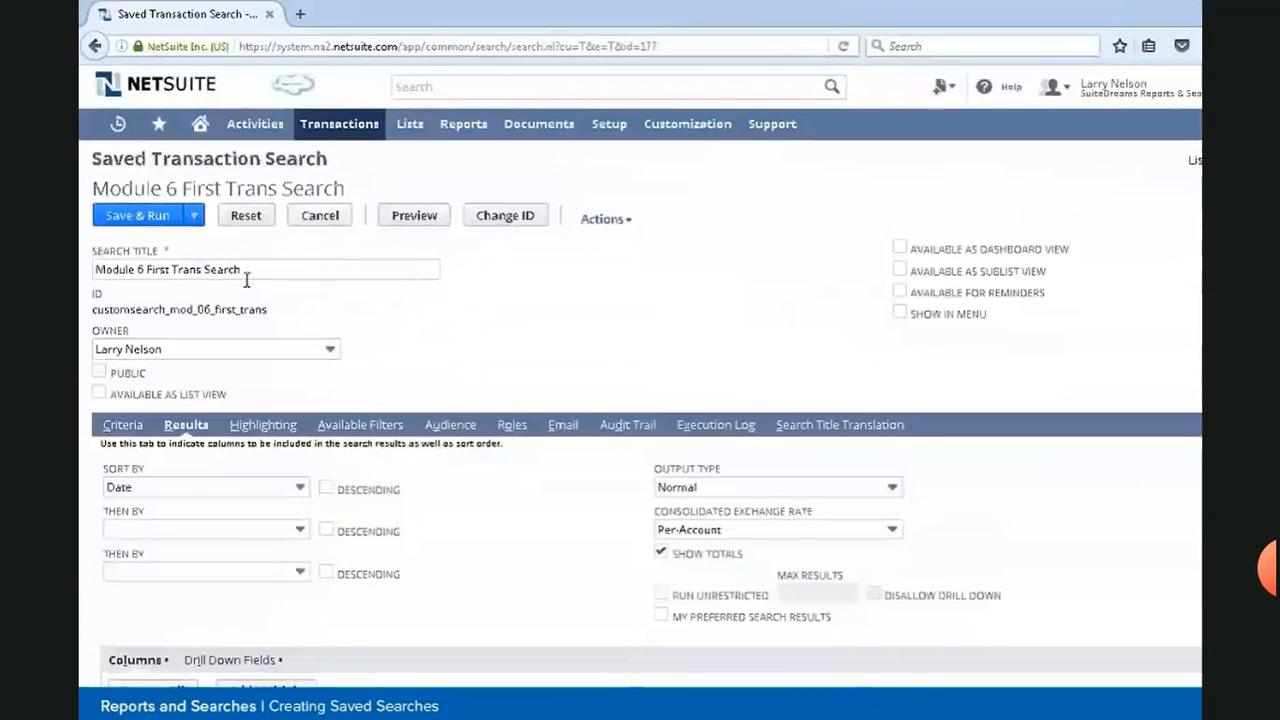
pyautogui.click(172, 217)
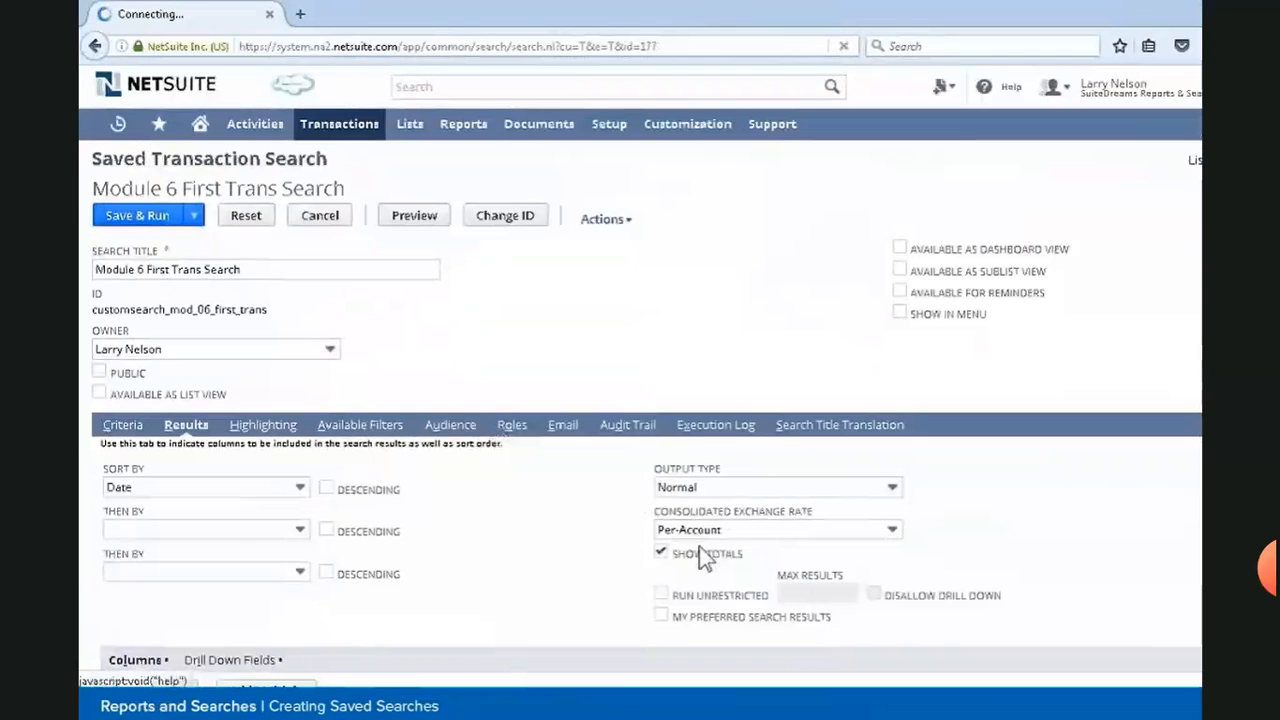
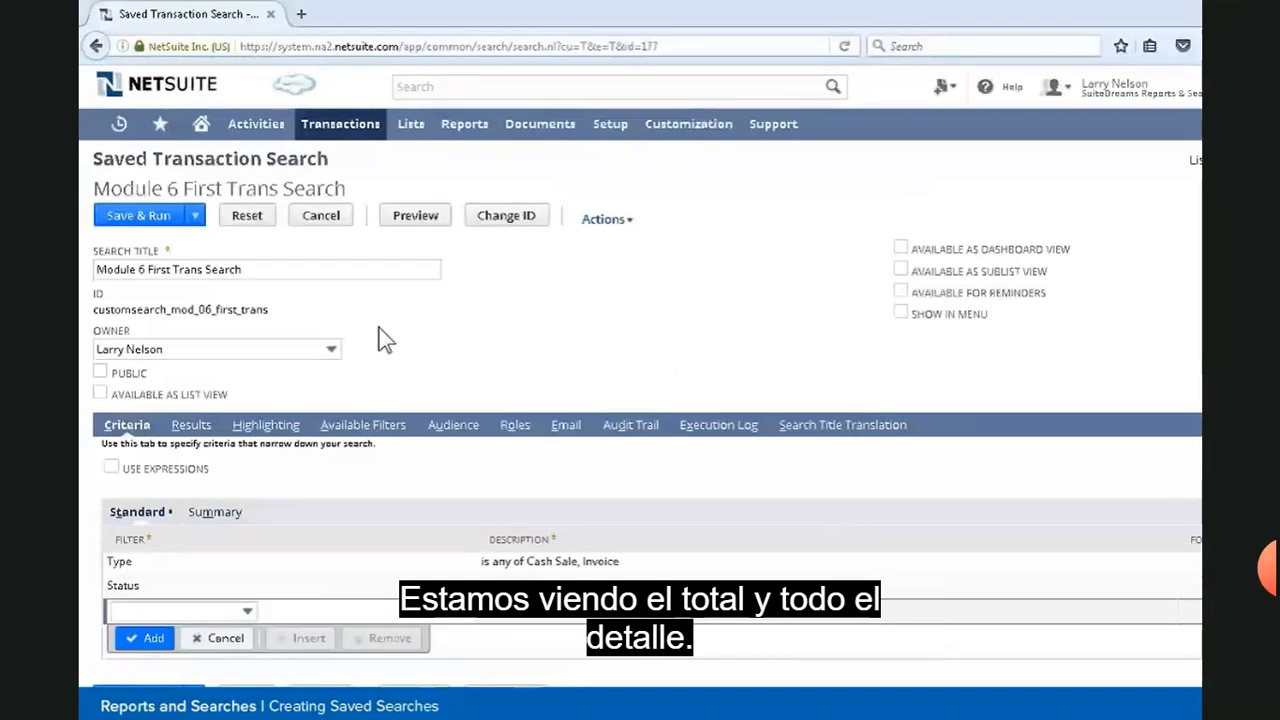
# Add a Main Line filter set to Yes to the search criteria, then save and run the search
pyautogui.click(214, 609)
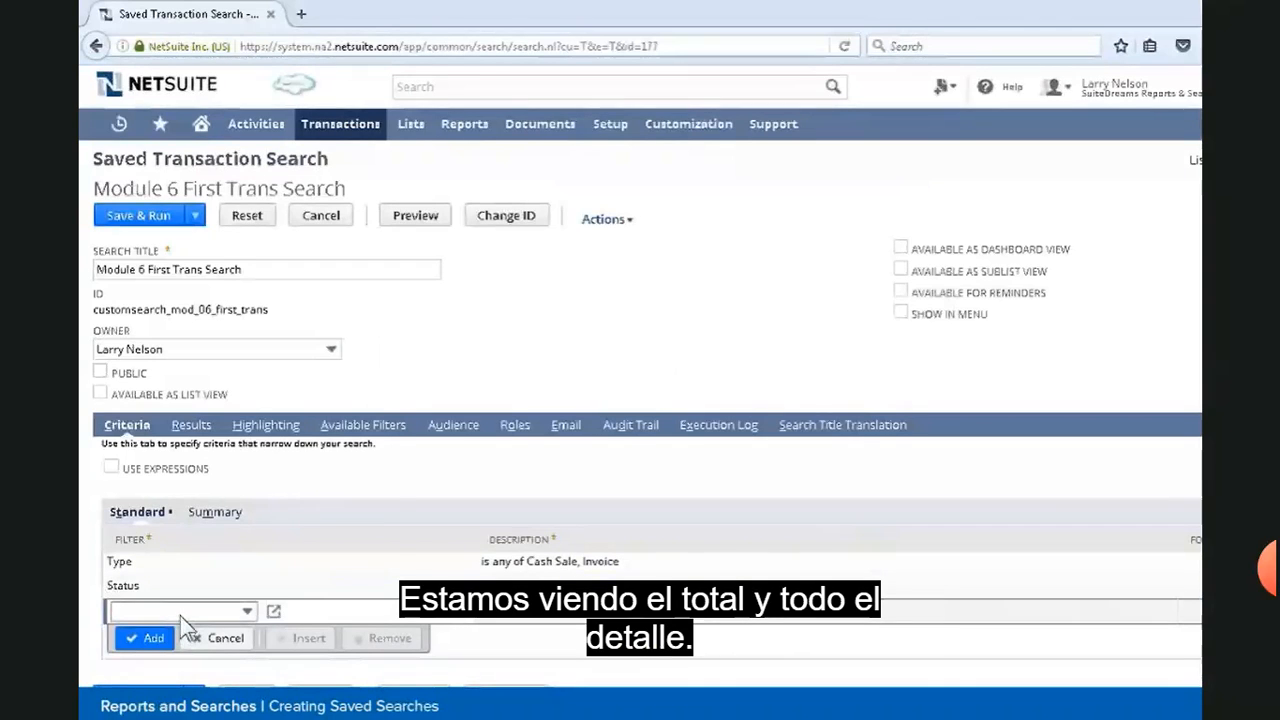
pyautogui.click(182, 614)
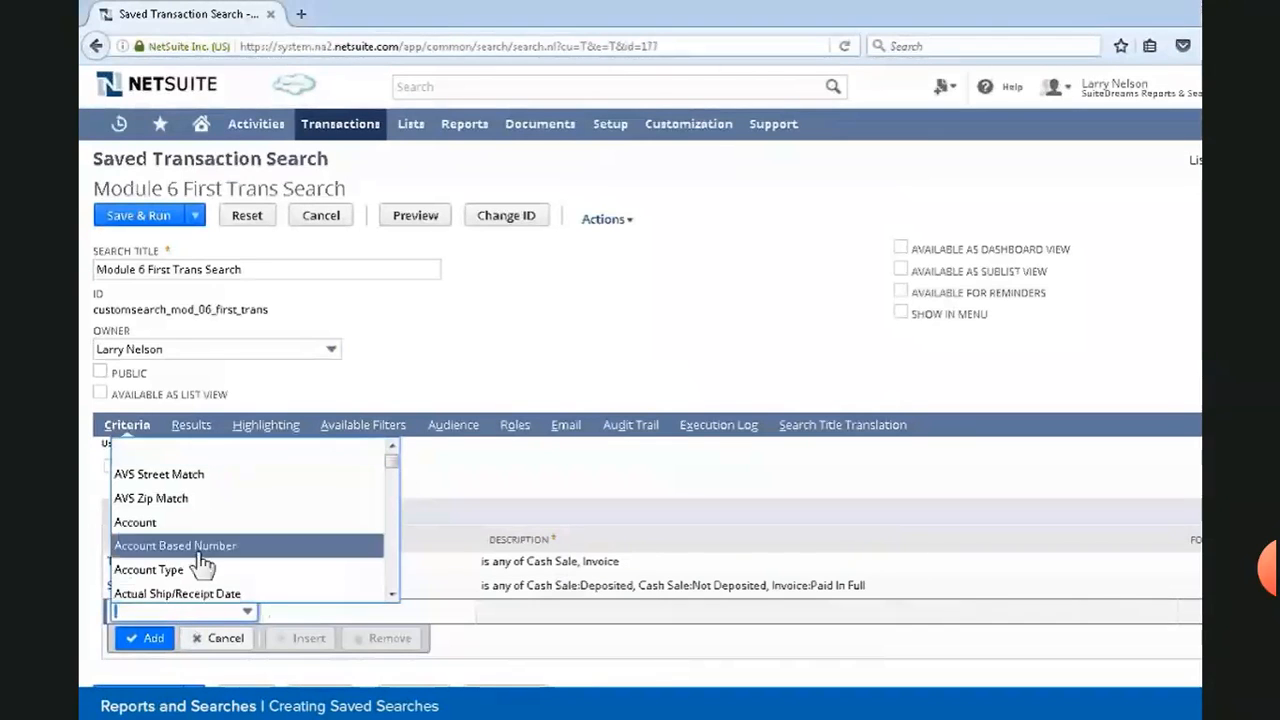
pyautogui.scroll(-3, 200, 563)
pyautogui.scroll(-5, 200, 563)
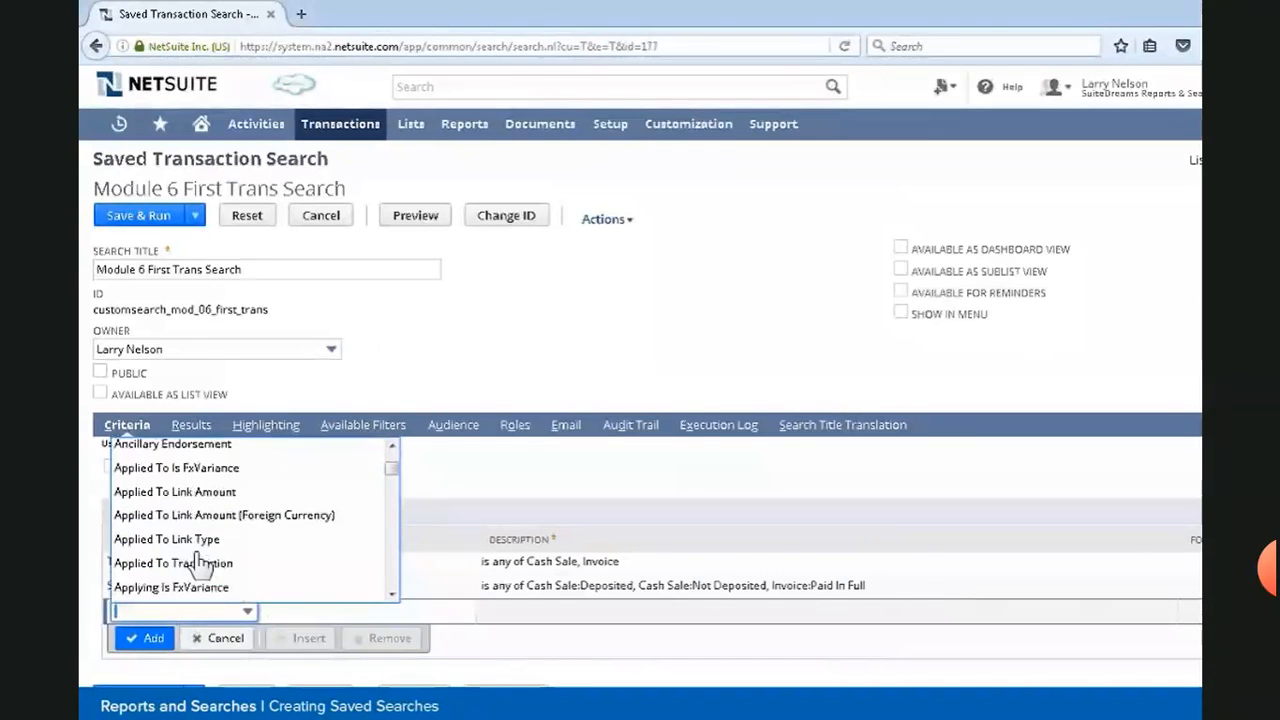
pyautogui.press('m')
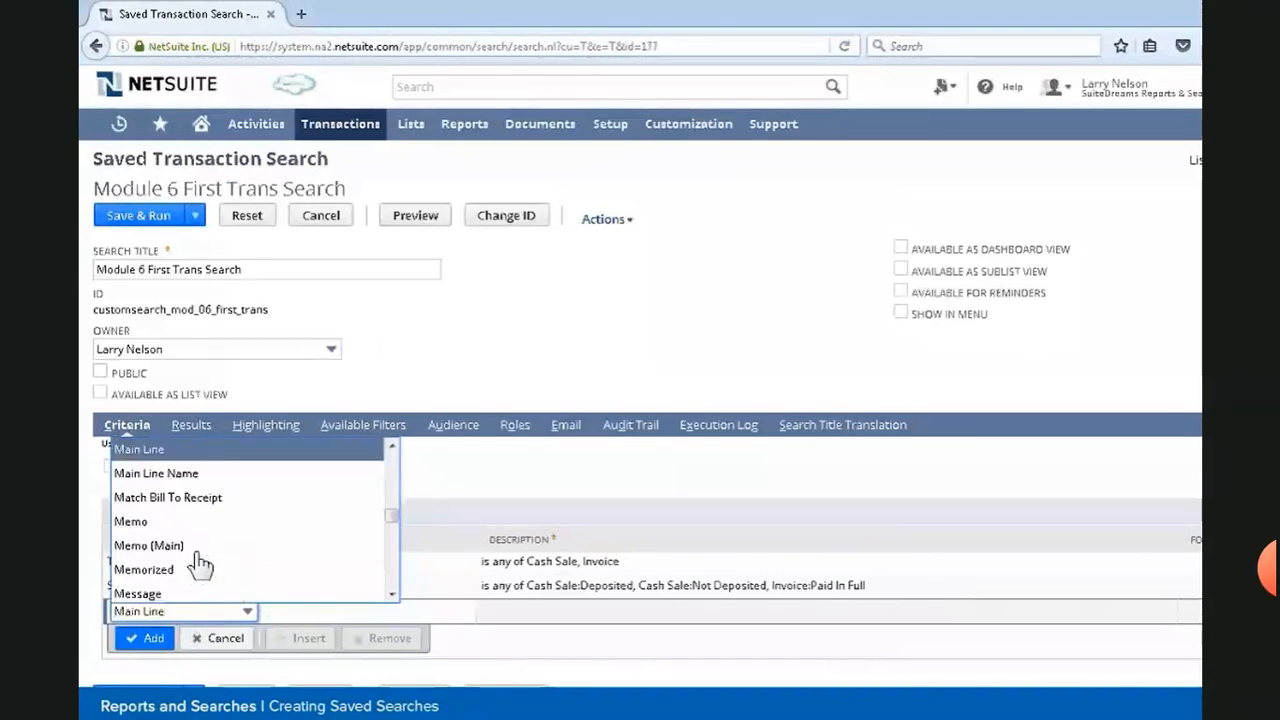
pyautogui.click(148, 455)
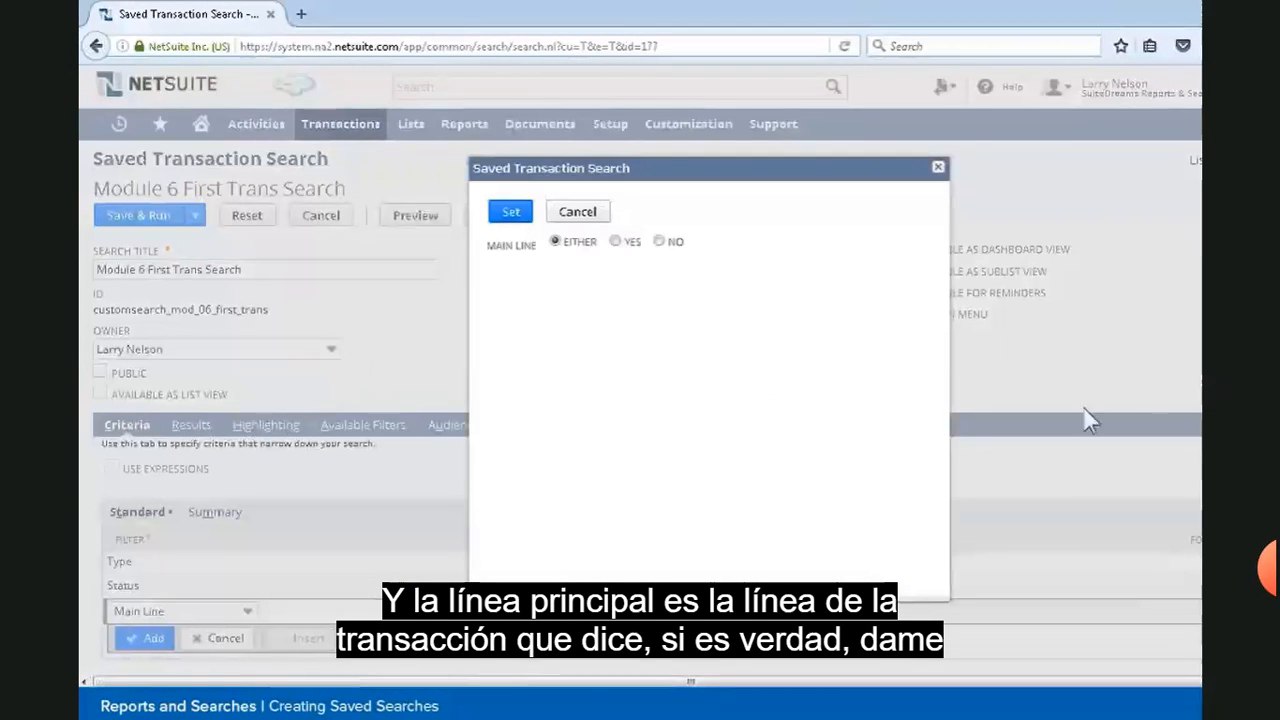
pyautogui.click(615, 242)
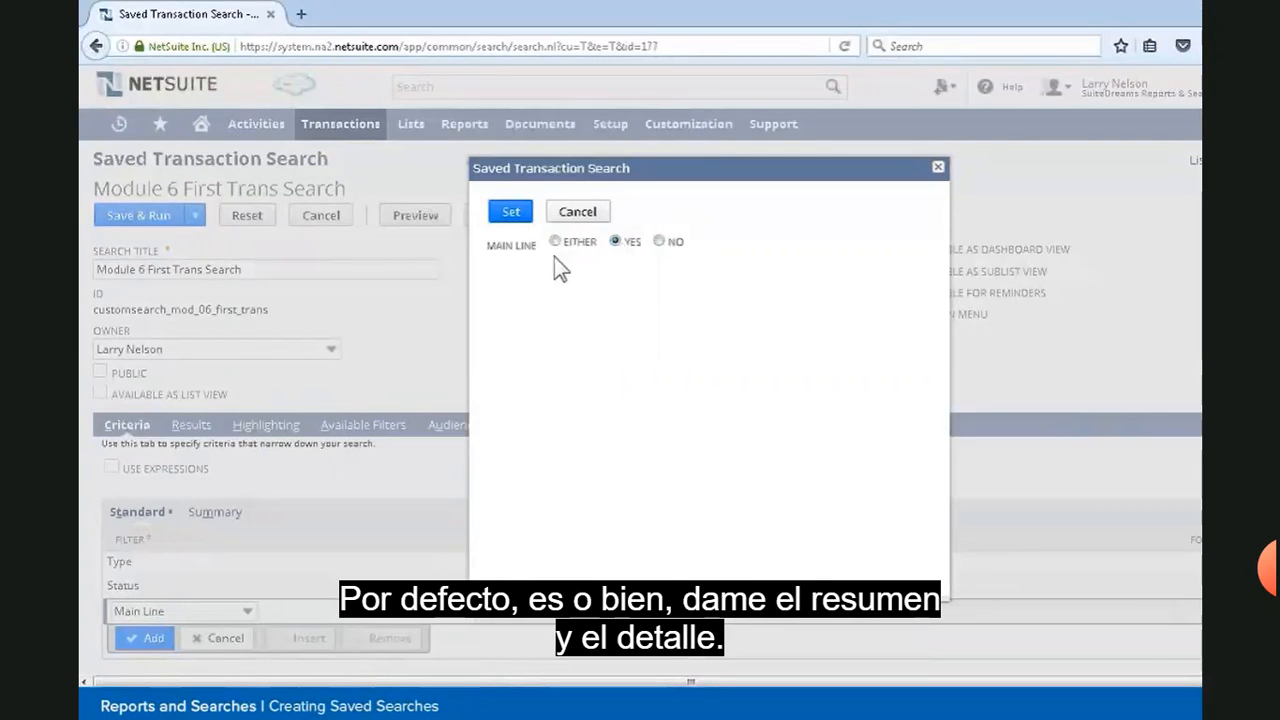
pyautogui.click(513, 212)
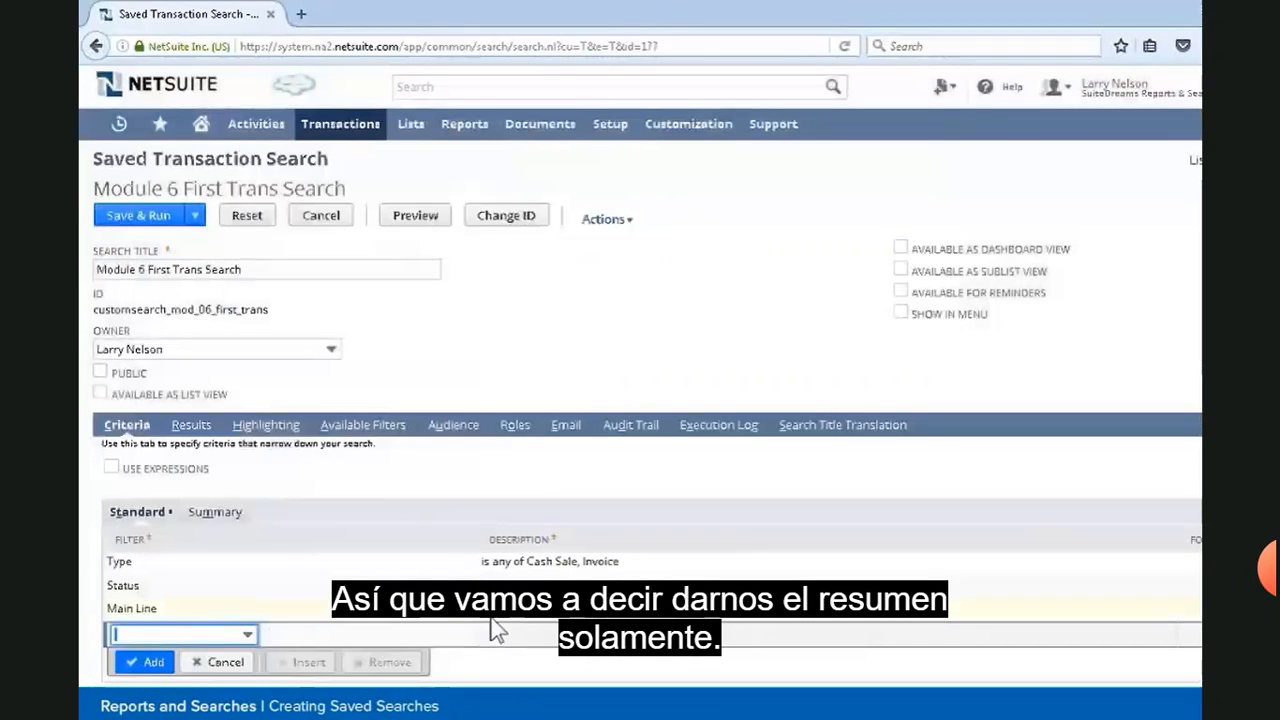
pyautogui.click(131, 224)
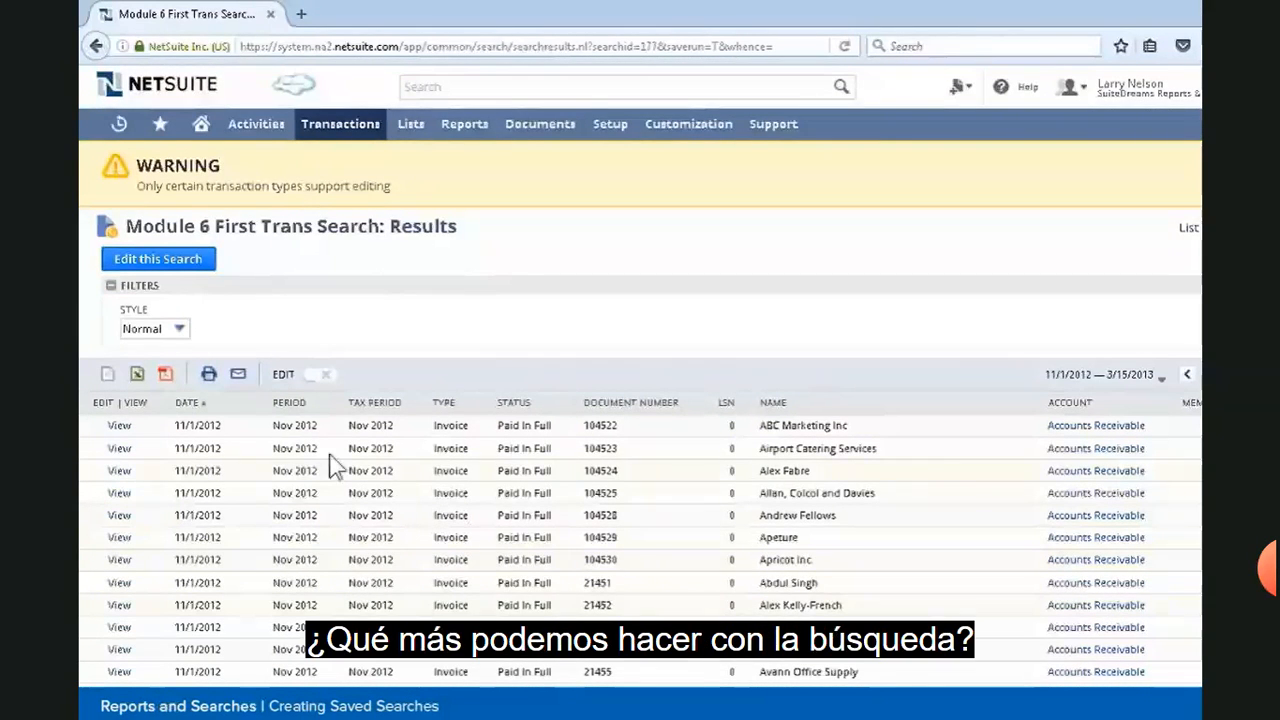
# Reopen the search for editing and insert an empty row between Name and Account in the results columns
pyautogui.click(203, 262)
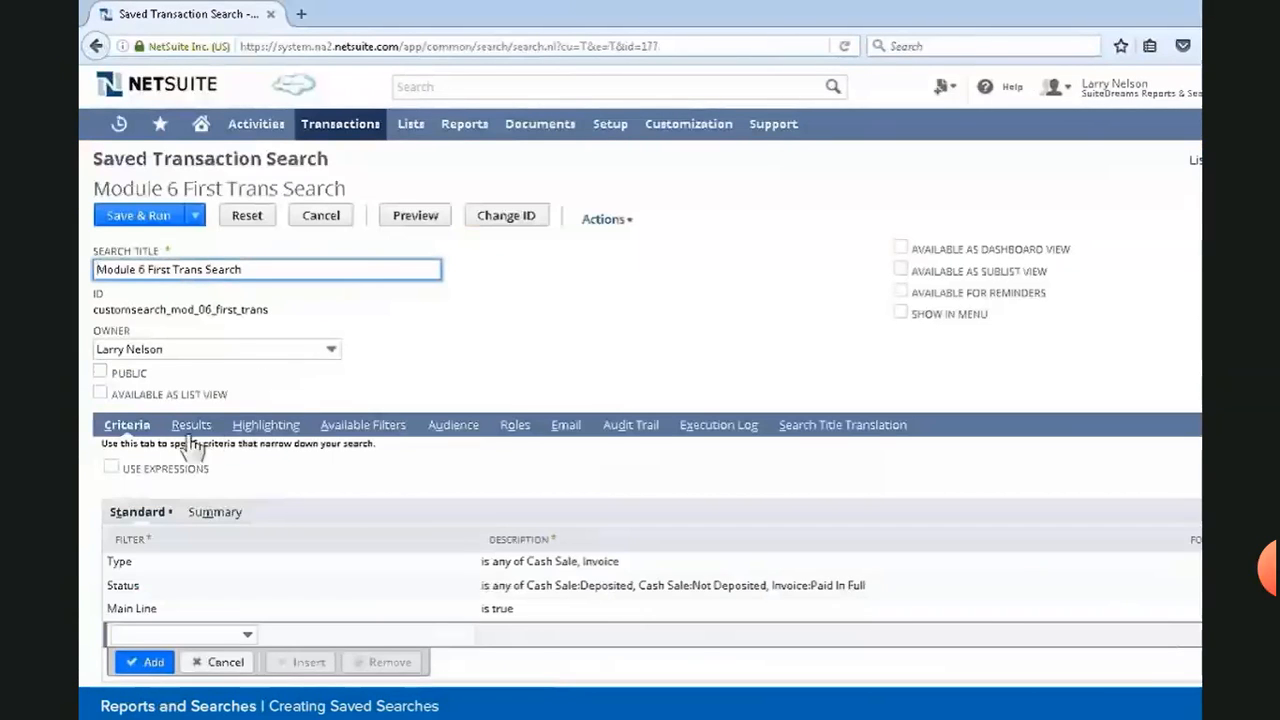
pyautogui.click(190, 426)
pyautogui.scroll(-2, 361, 525)
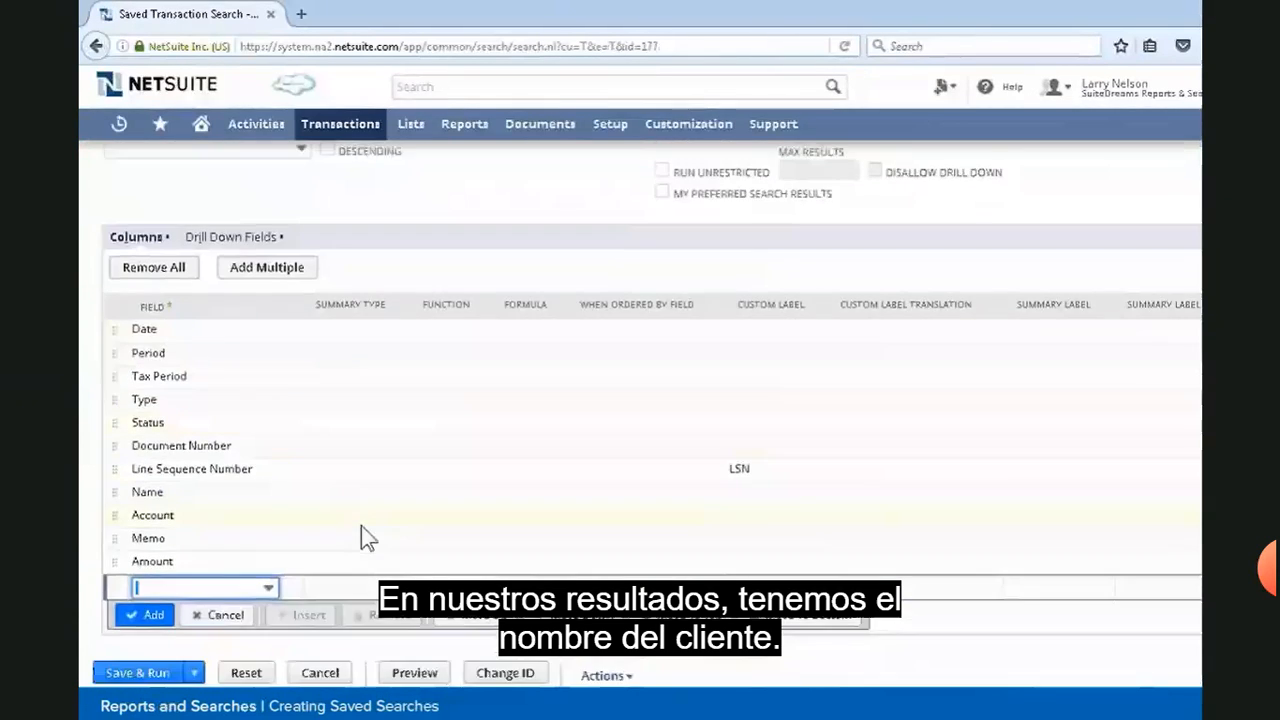
pyautogui.click(184, 504)
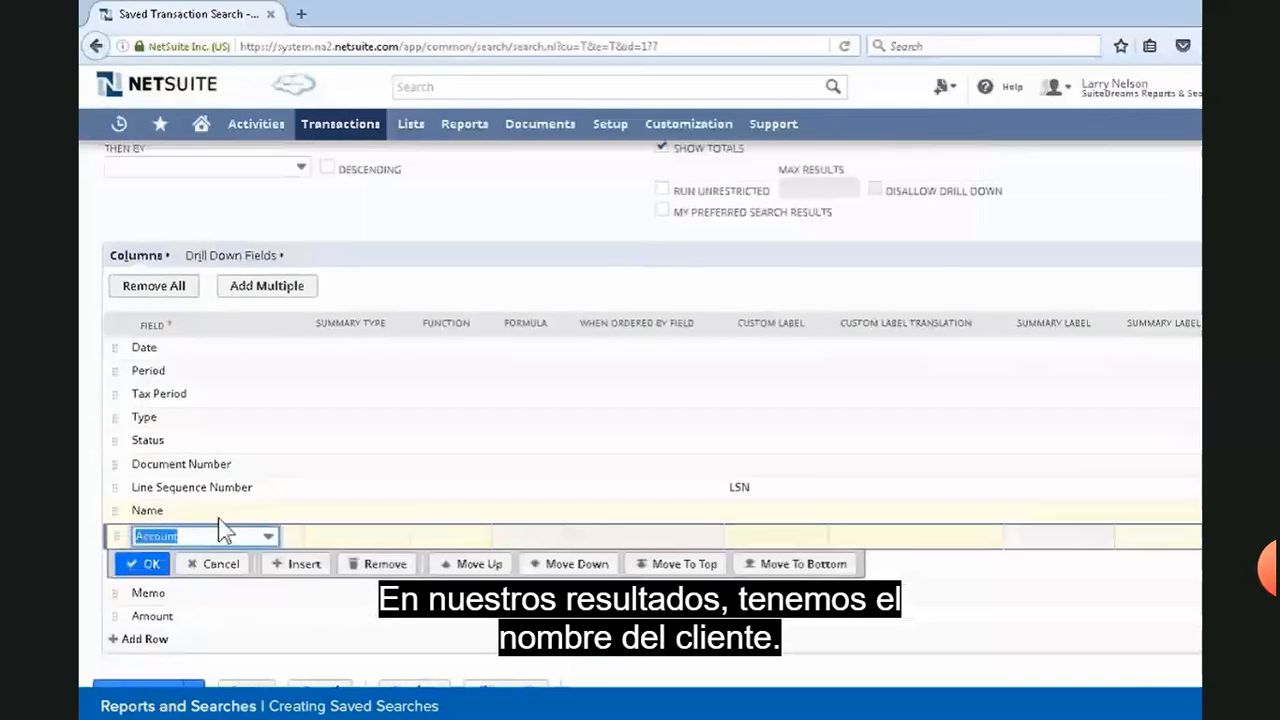
pyautogui.click(306, 566)
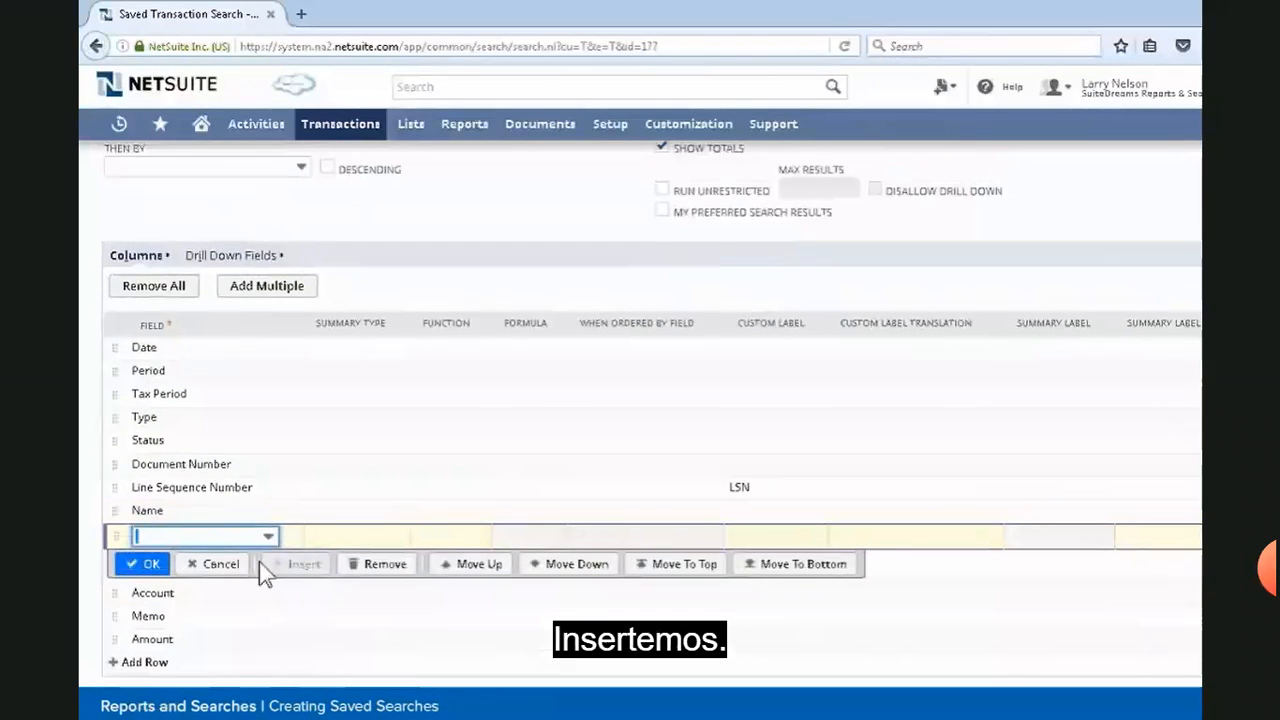
# Choose the Customer (Main Line) Fields group as the source for the new results column
pyautogui.click(248, 535)
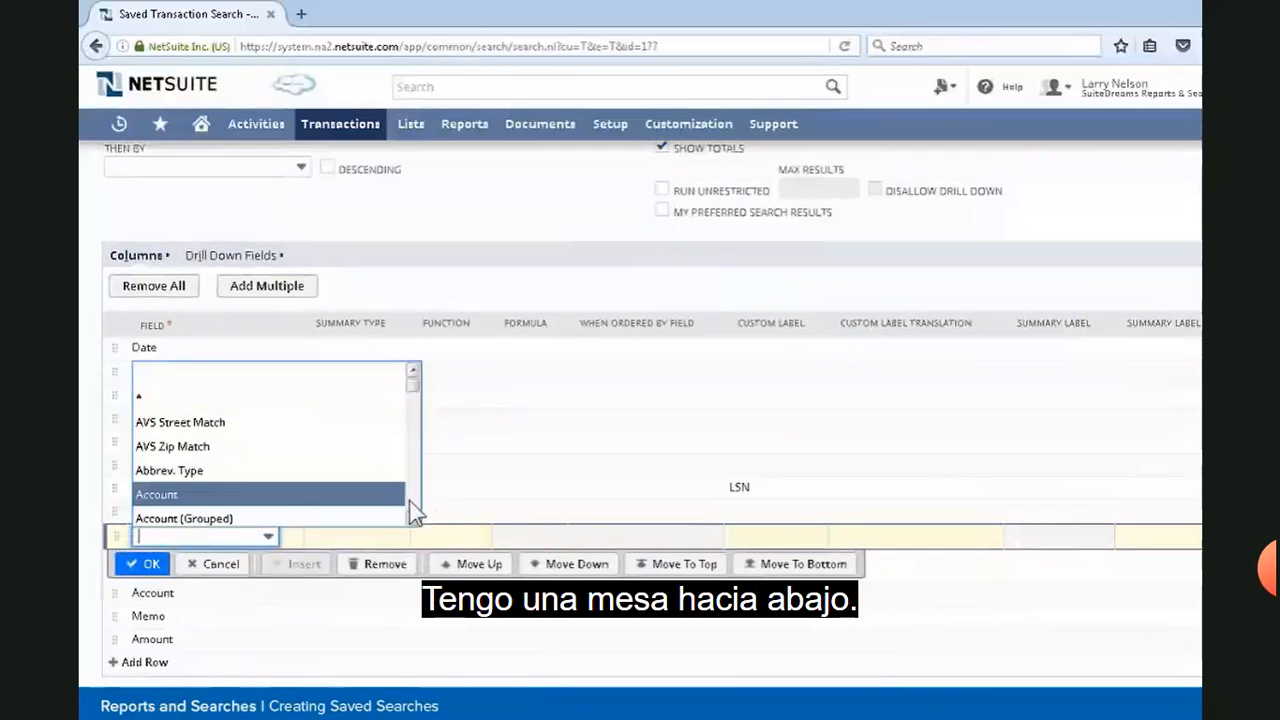
pyautogui.scroll(-2, 411, 503)
pyautogui.scroll(-10, 411, 503)
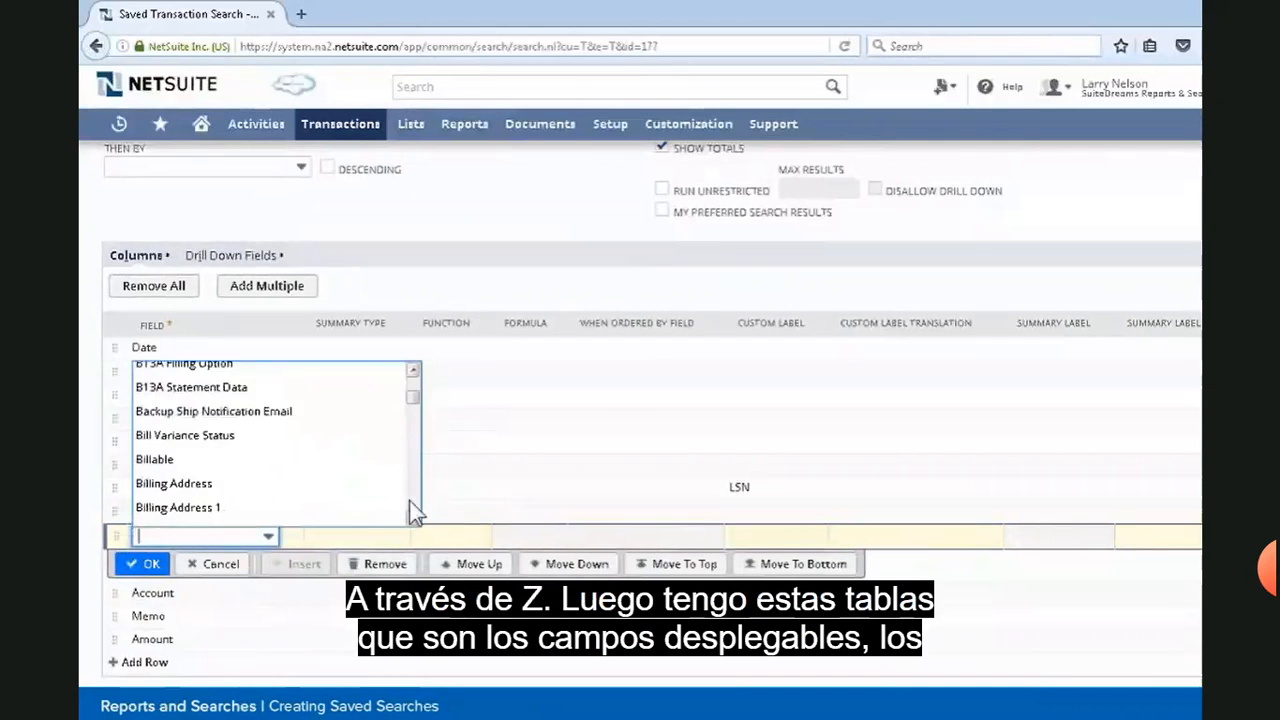
pyautogui.scroll(-15, 409, 500)
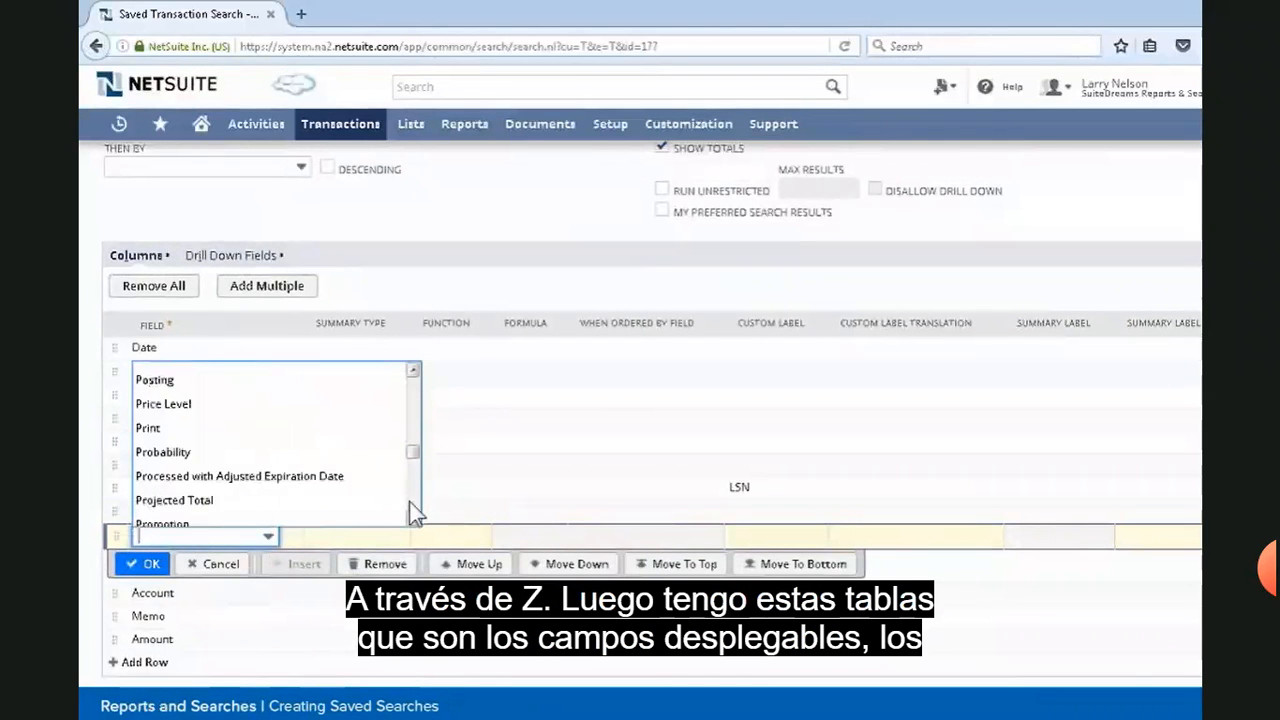
pyautogui.scroll(-15, 409, 501)
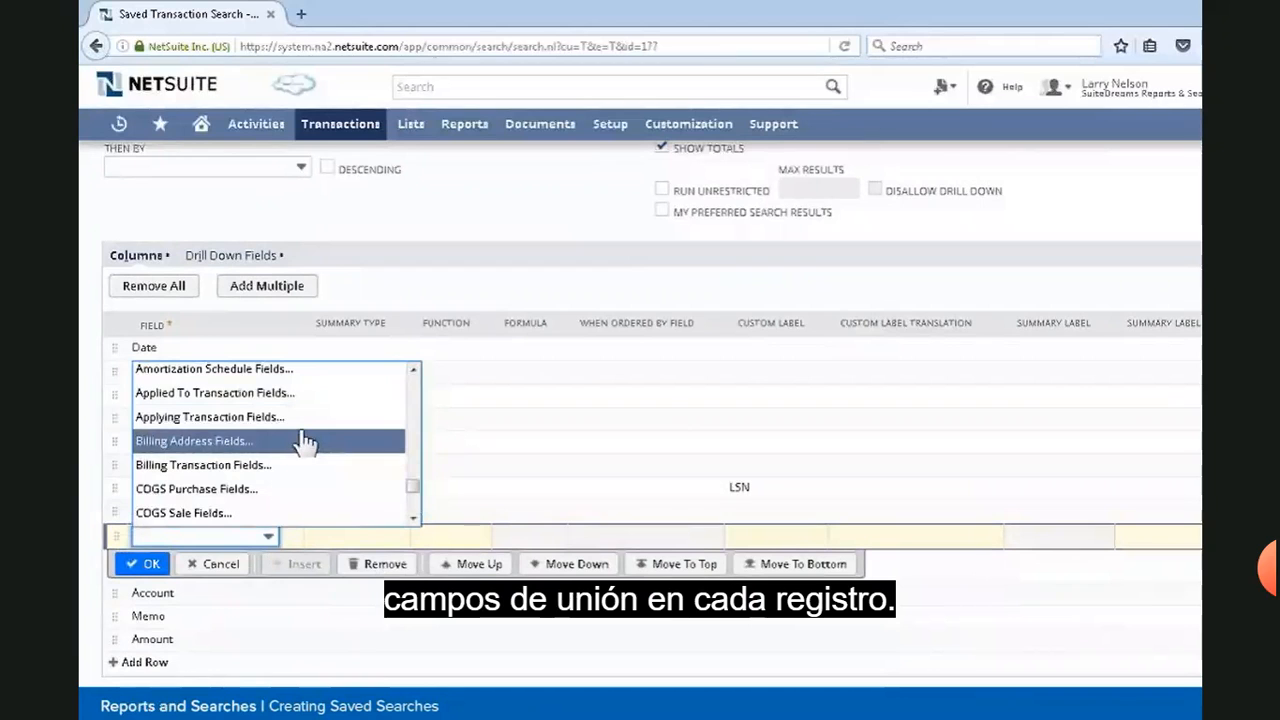
pyautogui.scroll(-3, 305, 441)
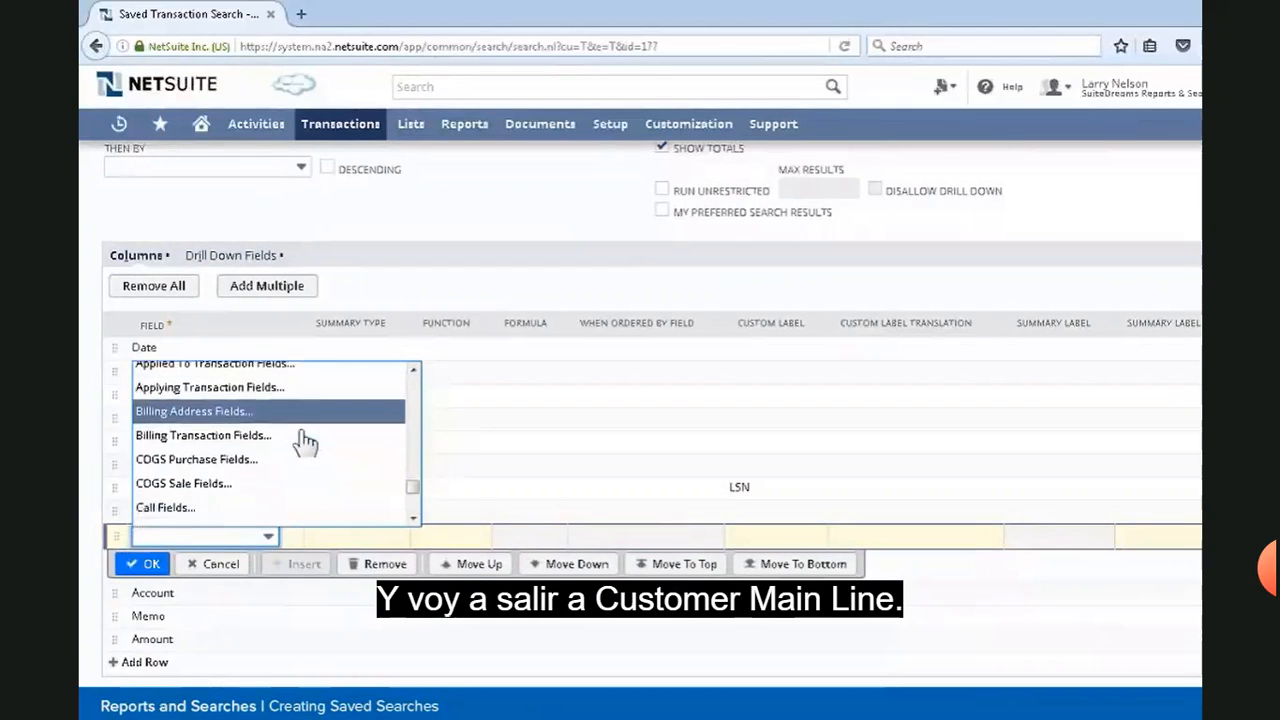
pyautogui.scroll(-5, 305, 441)
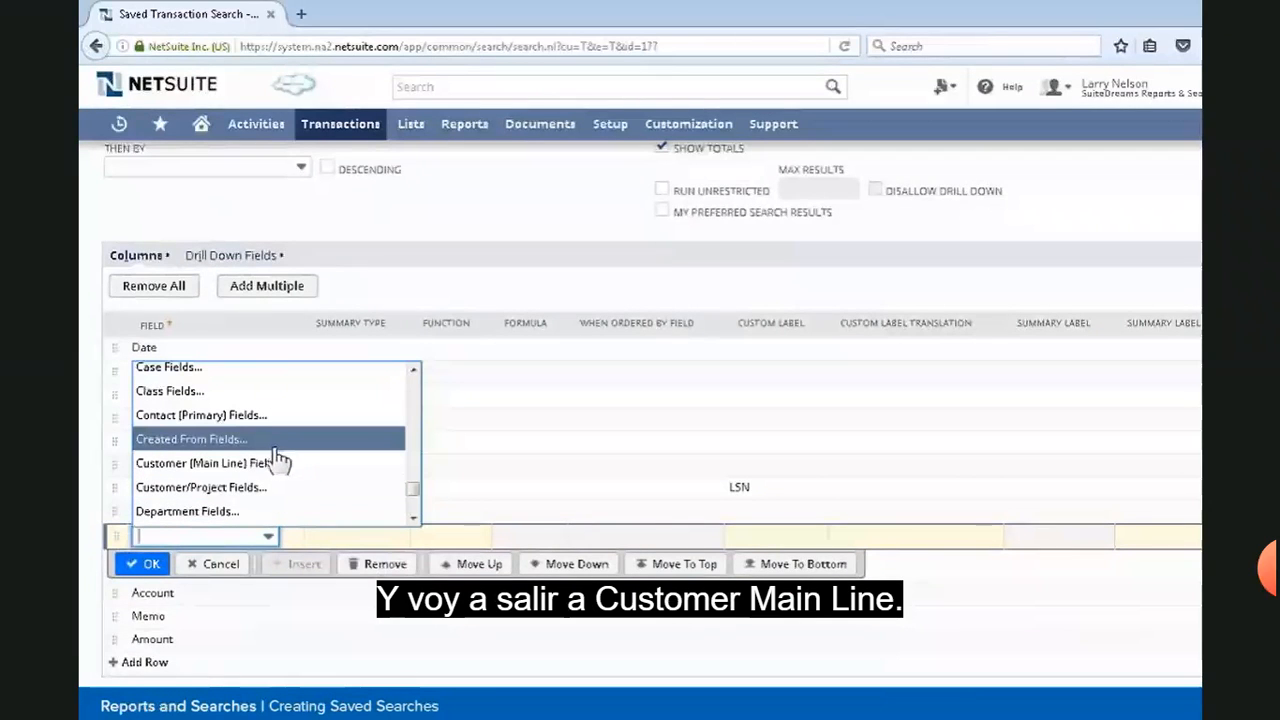
pyautogui.click(277, 474)
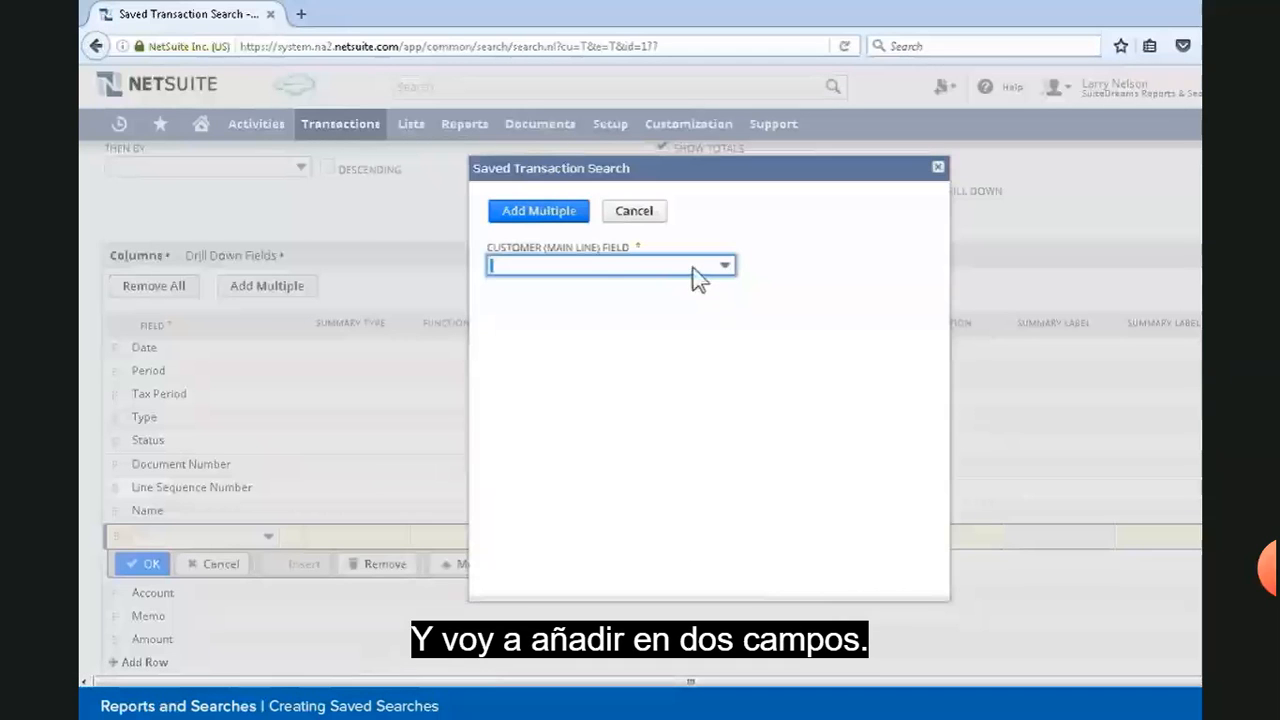
# Add the customer fields Company Name and Company Size [Custom] together as results columns, then save and run the search
pyautogui.click(561, 217)
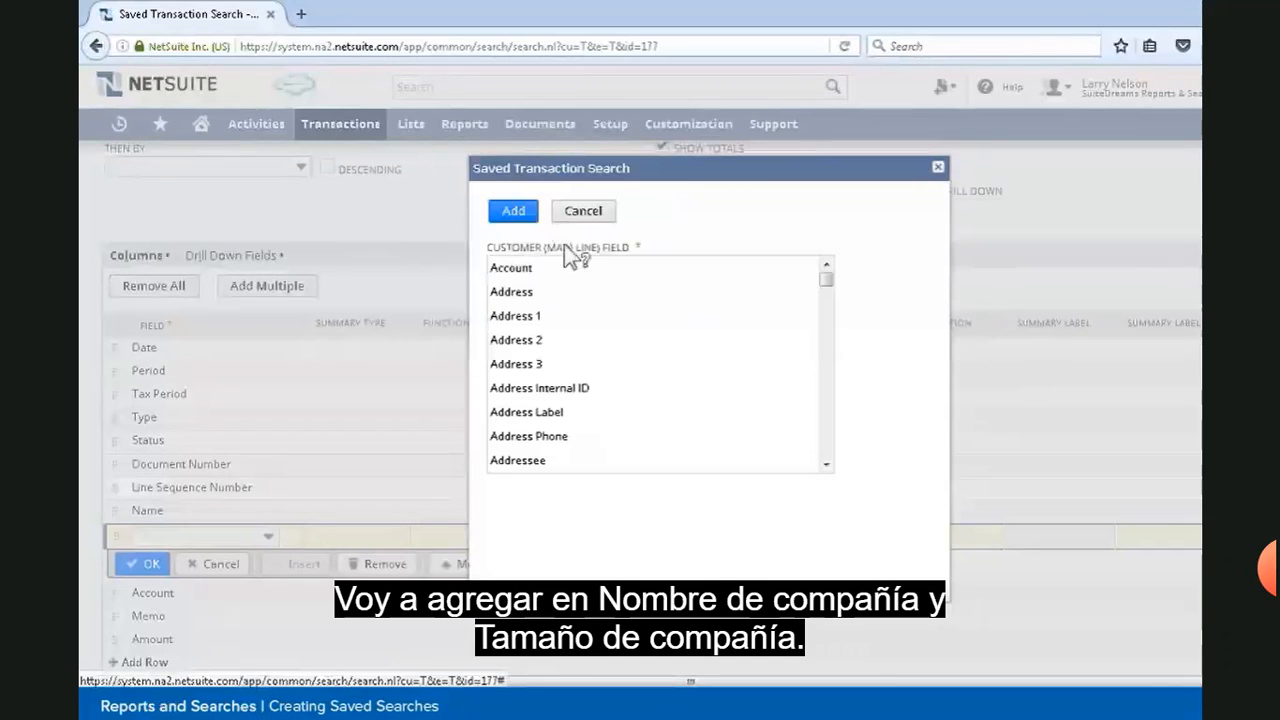
pyautogui.scroll(-6, 686, 424)
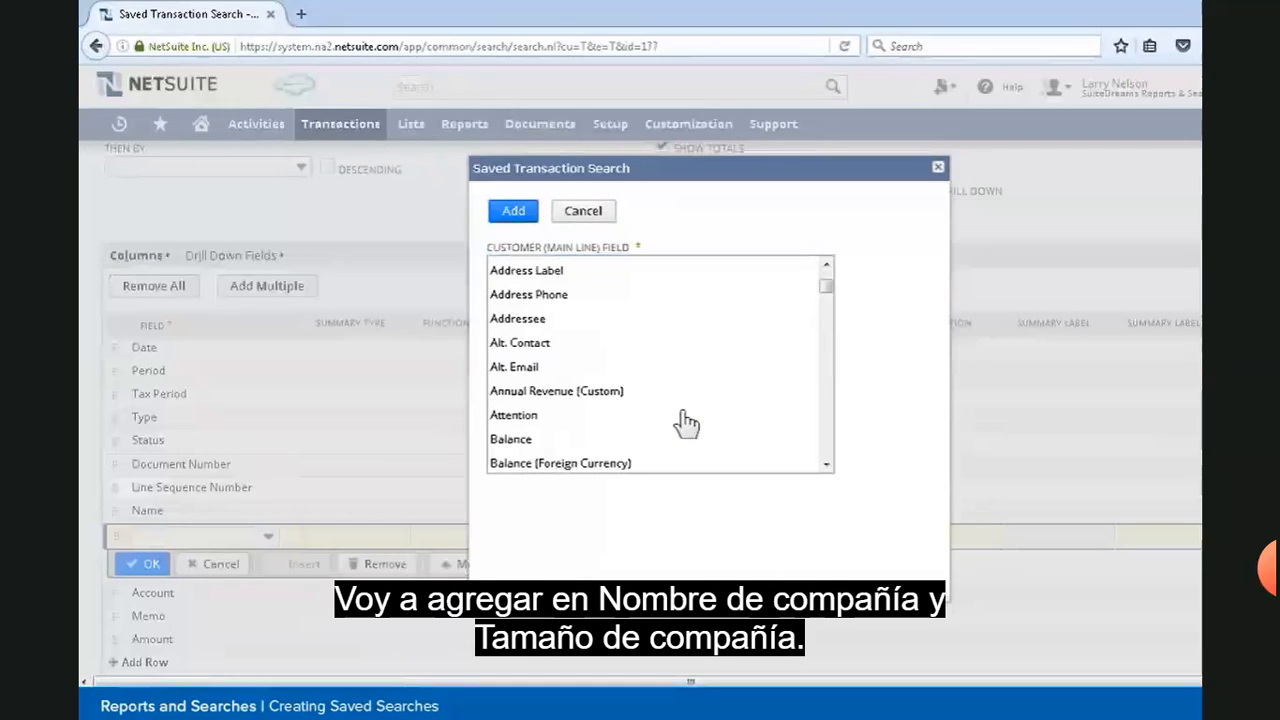
pyautogui.scroll(-5, 686, 424)
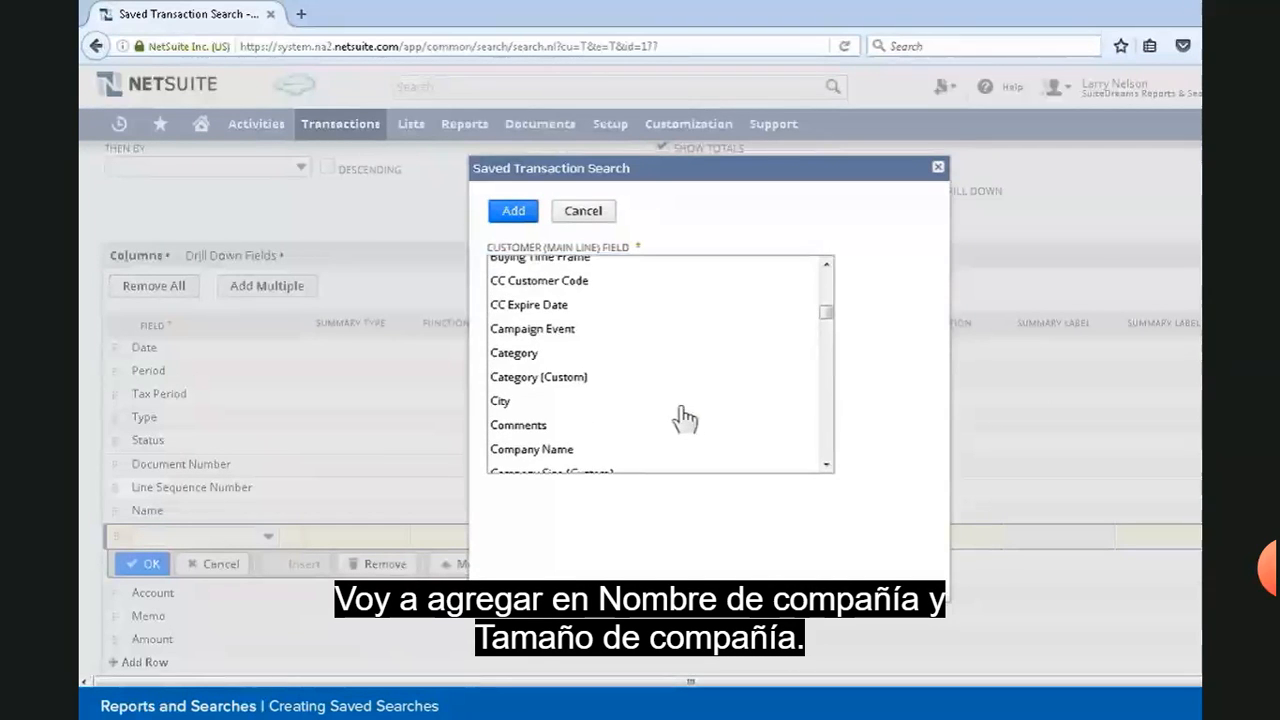
pyautogui.click(571, 357)
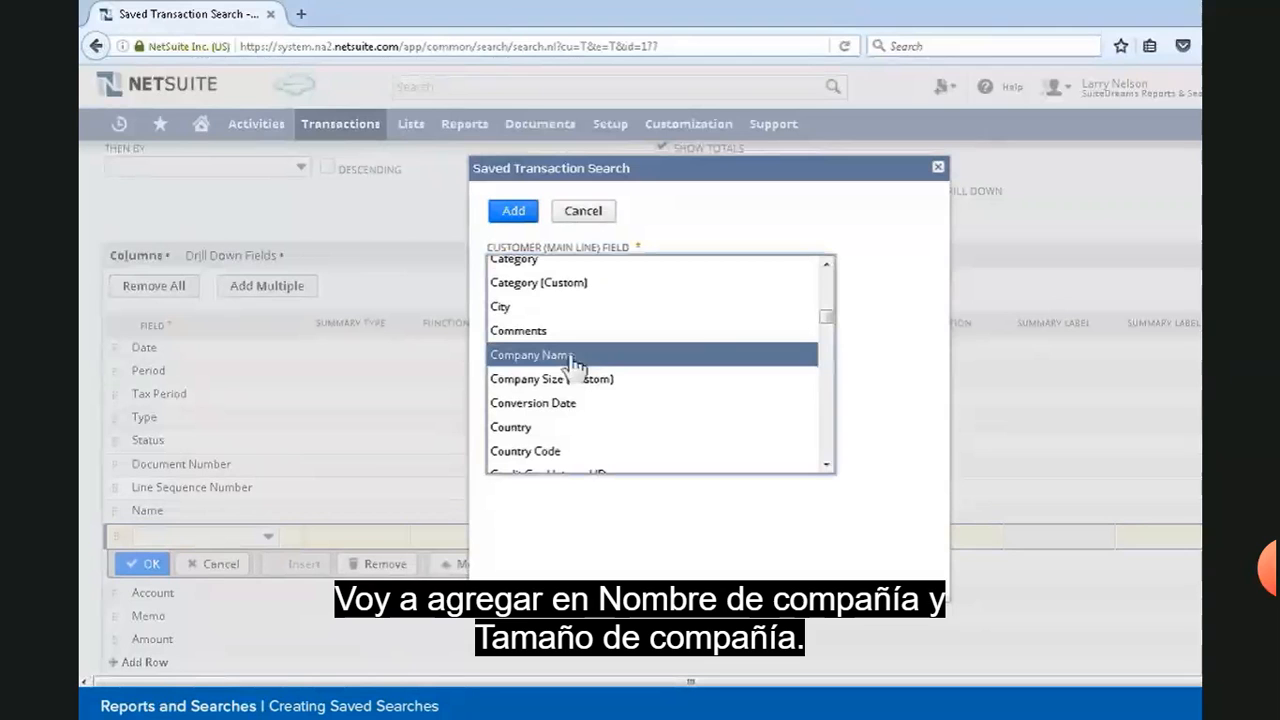
pyautogui.keyDown('ctrl'); pyautogui.click(576, 383); pyautogui.keyUp('ctrl')
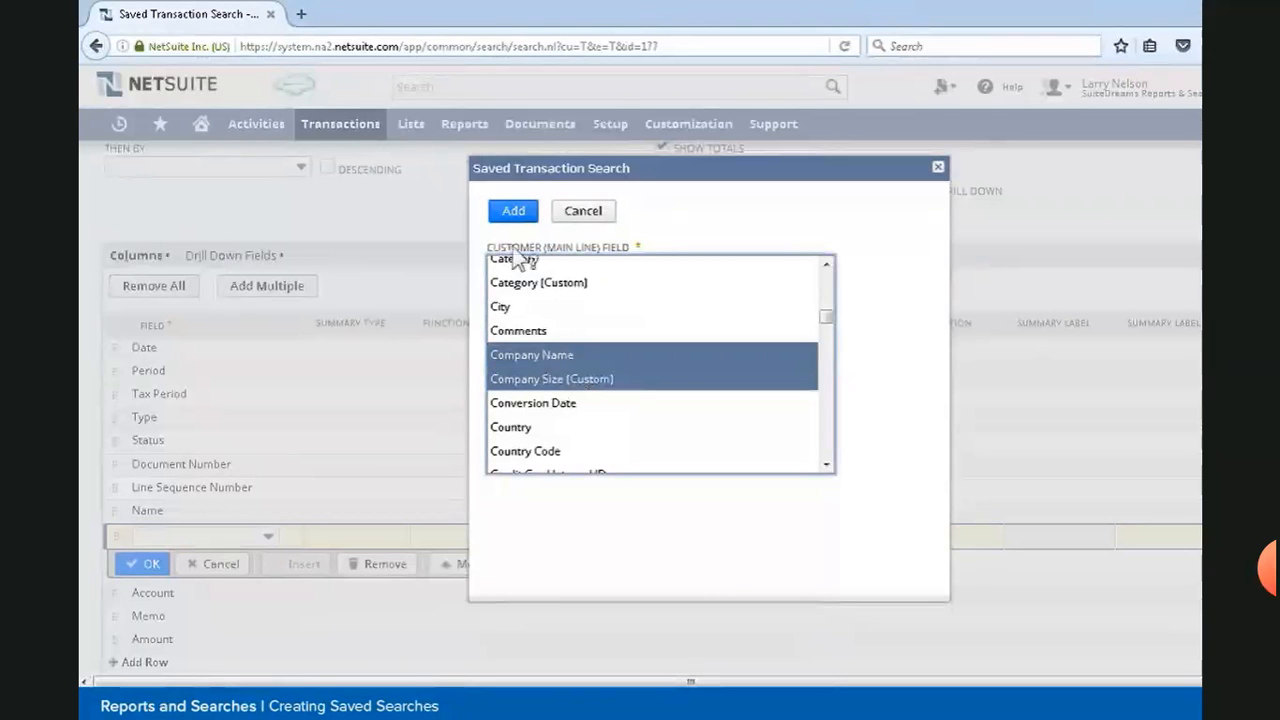
pyautogui.click(512, 213)
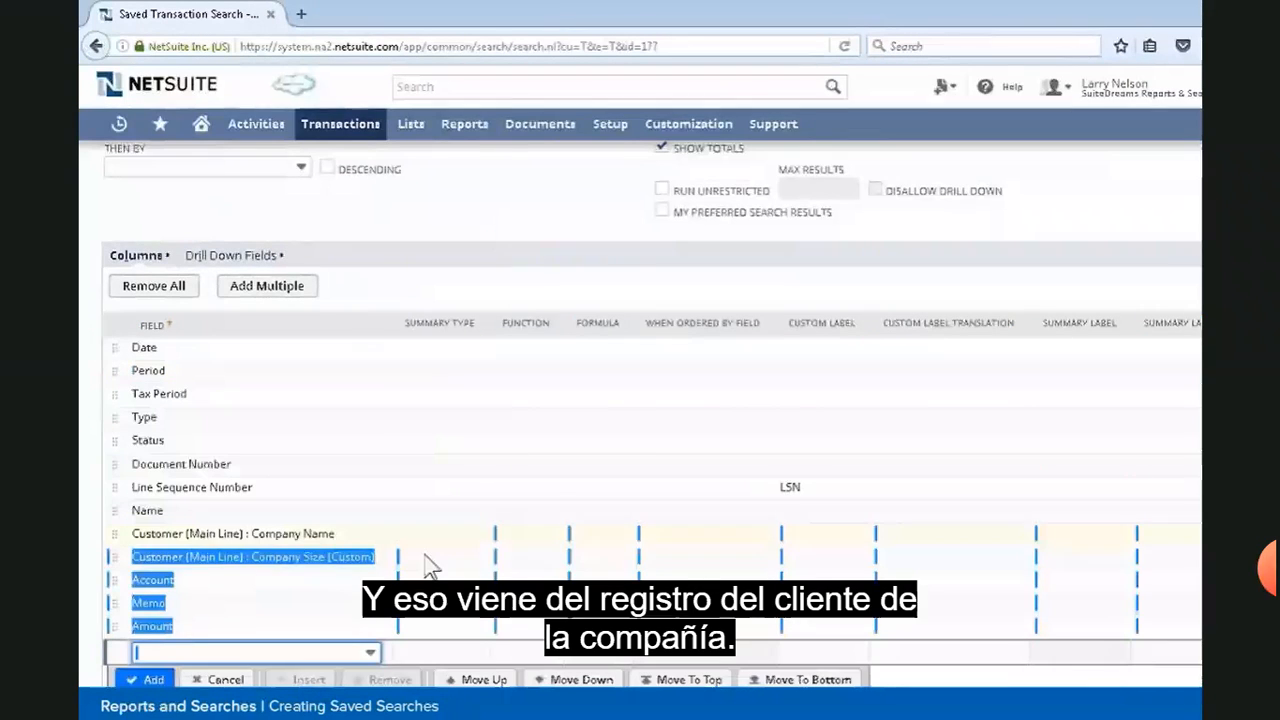
pyautogui.click(382, 562)
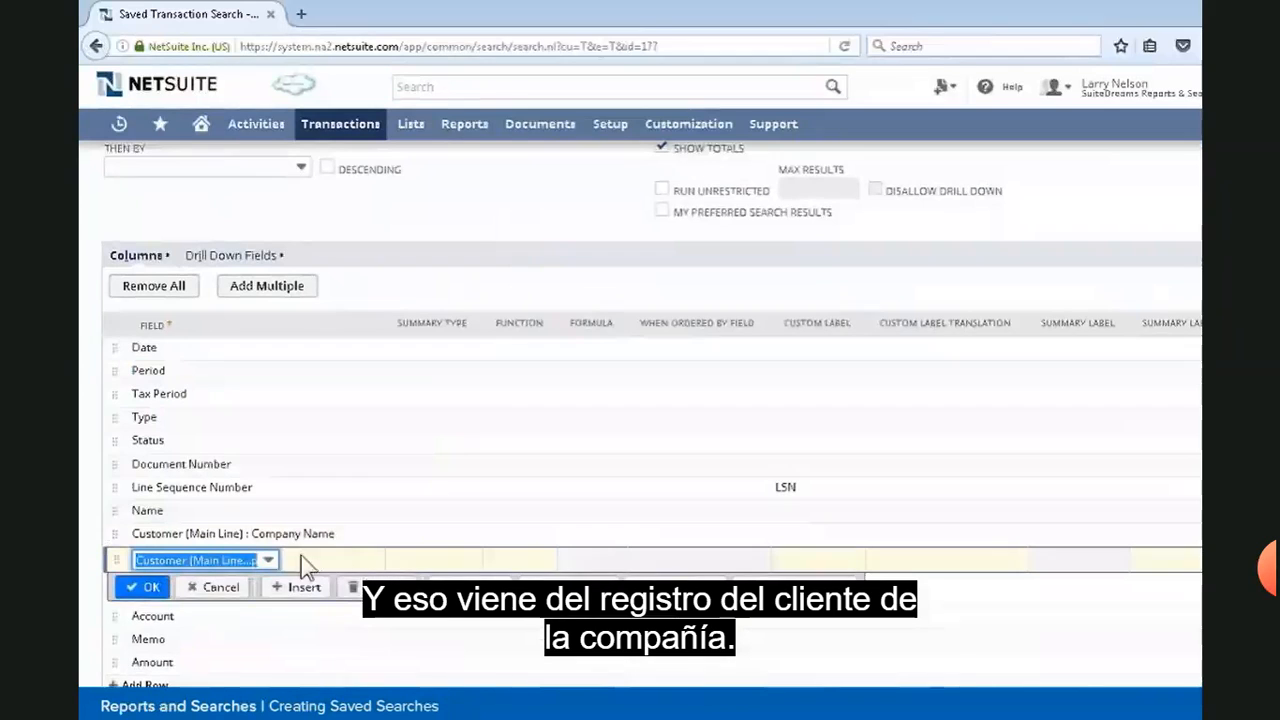
pyautogui.click(150, 588)
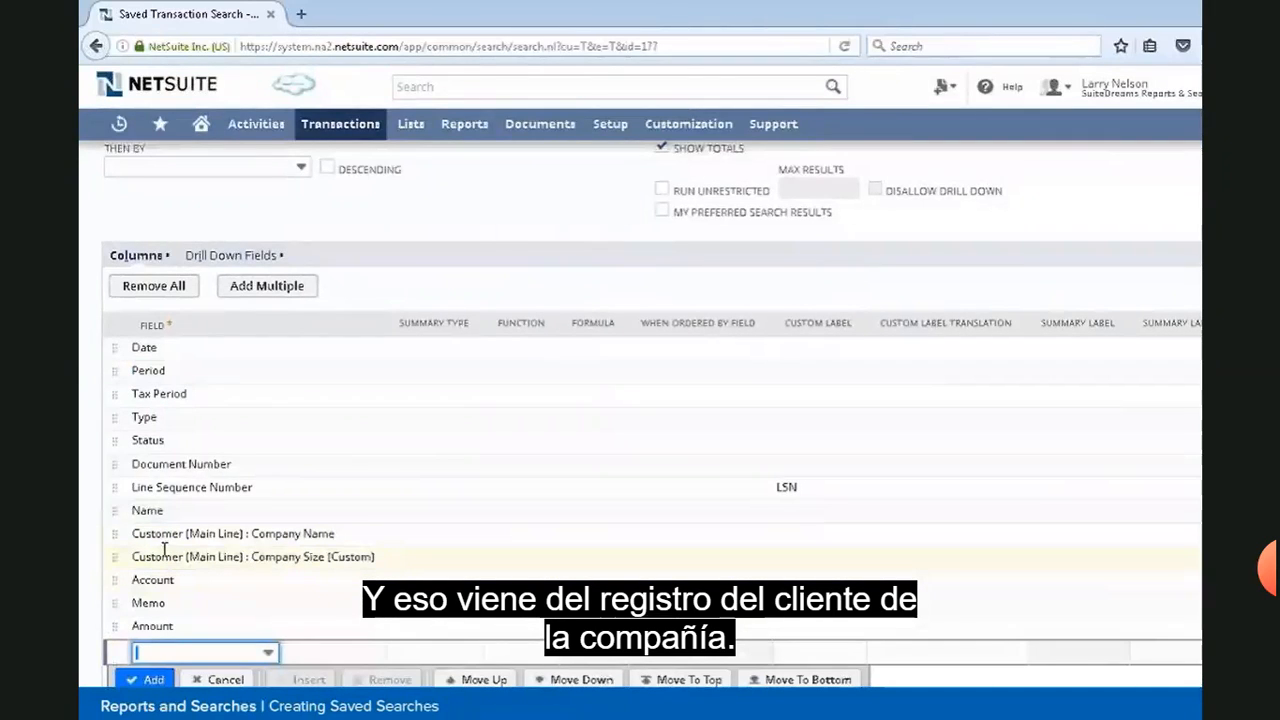
pyautogui.scroll(4, 294, 429)
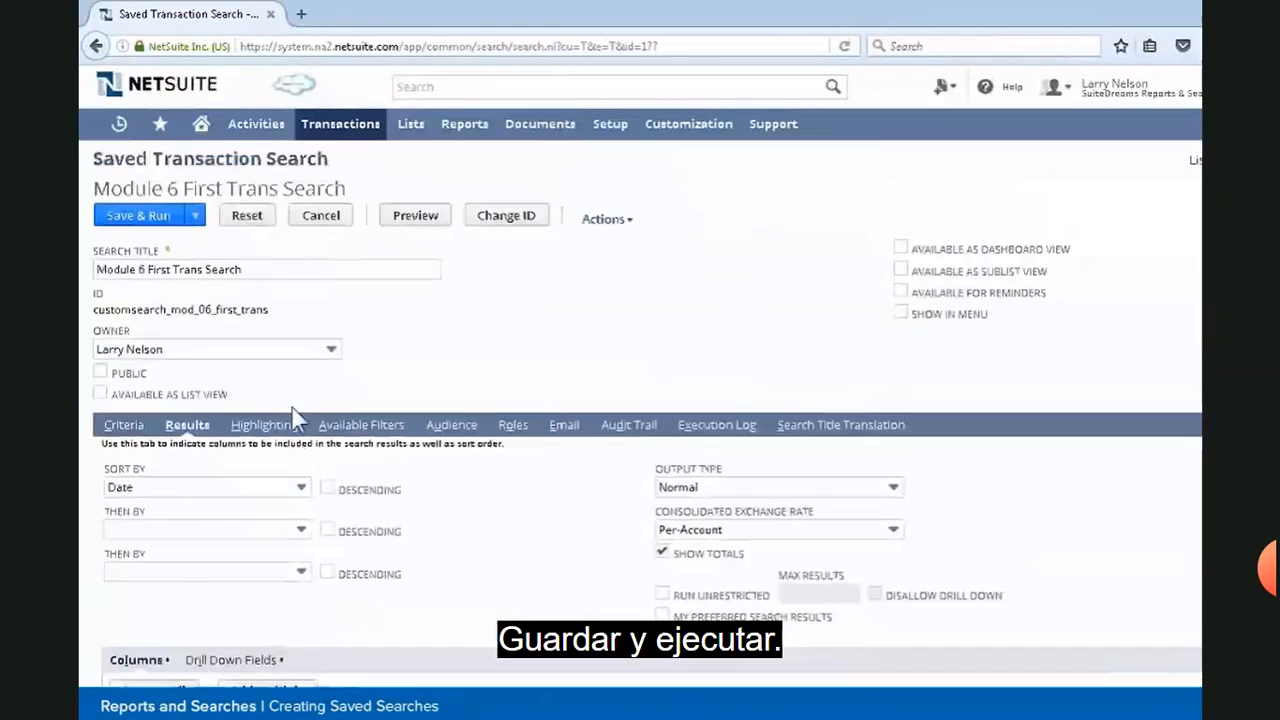
pyautogui.click(168, 214)
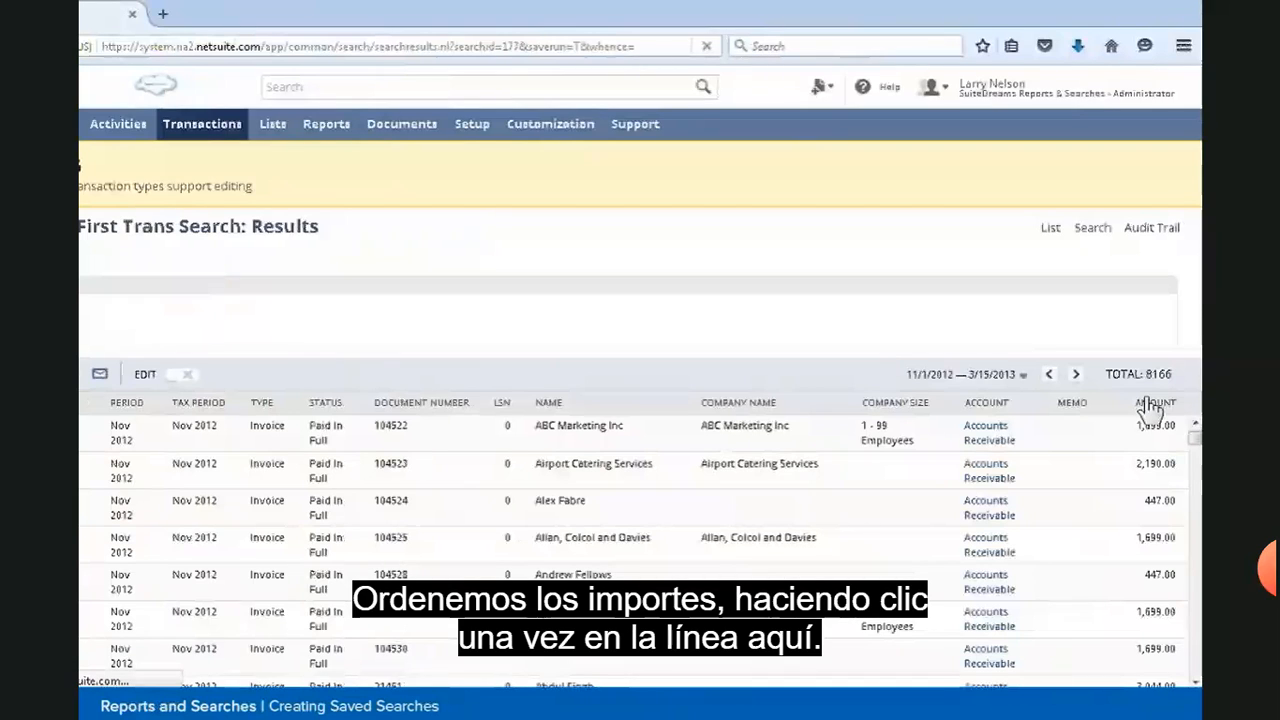
# Sort the search results by Amount in ascending and then descending order, and review the largest amounts
pyautogui.click(1150, 405)
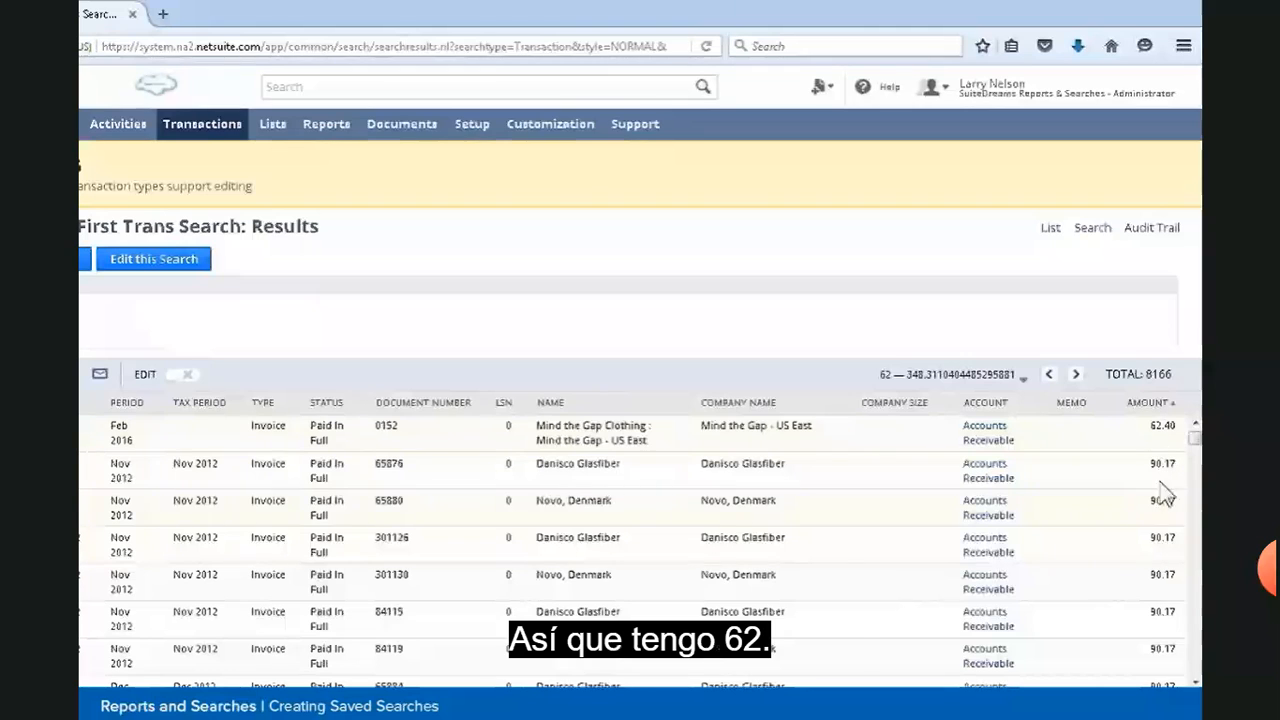
pyautogui.click(1156, 412)
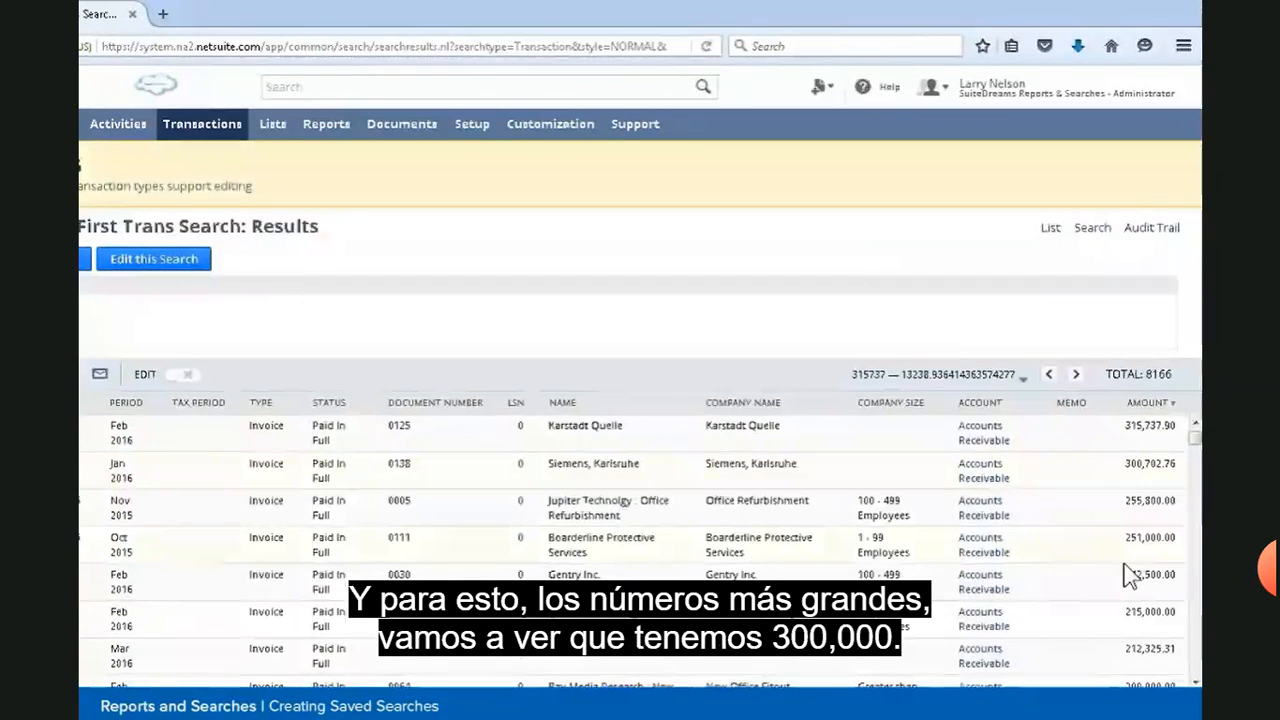
pyautogui.scroll(-3, 1108, 619)
pyautogui.scroll(-4, 1106, 616)
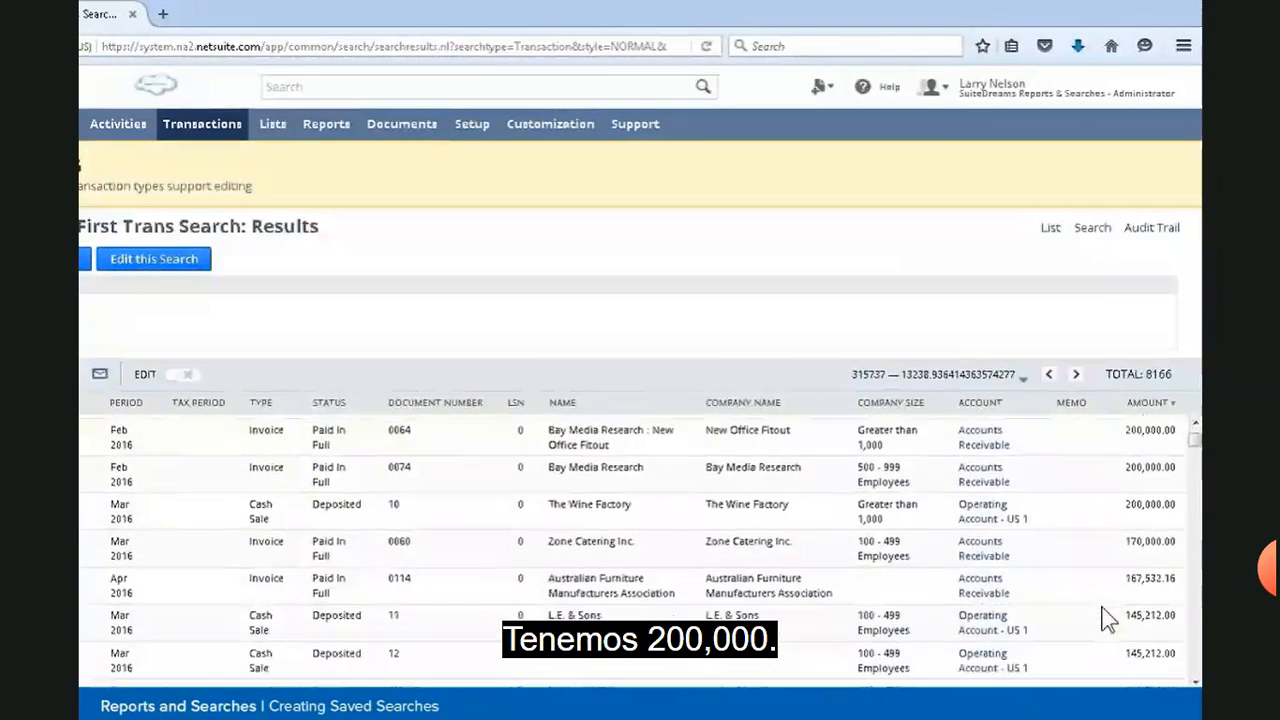
# Reopen the search for editing and bring up the condition editor for a new highlighting rule
pyautogui.click(152, 260)
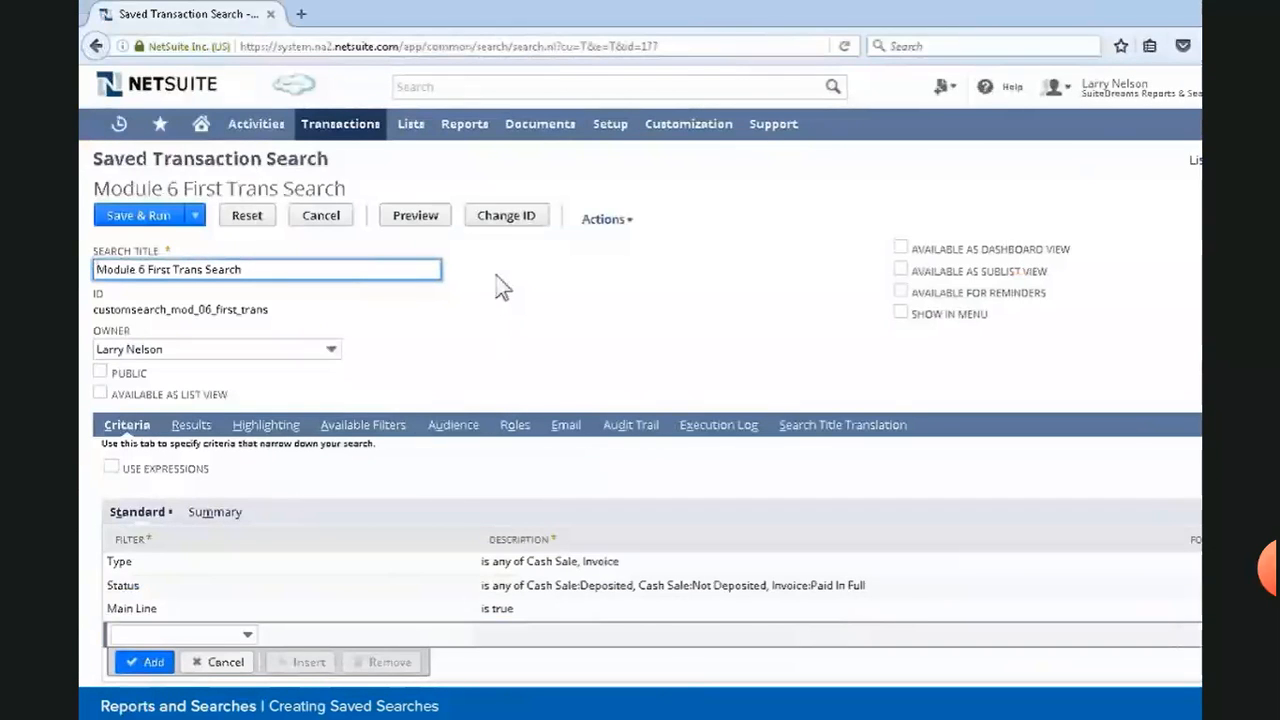
pyautogui.click(263, 429)
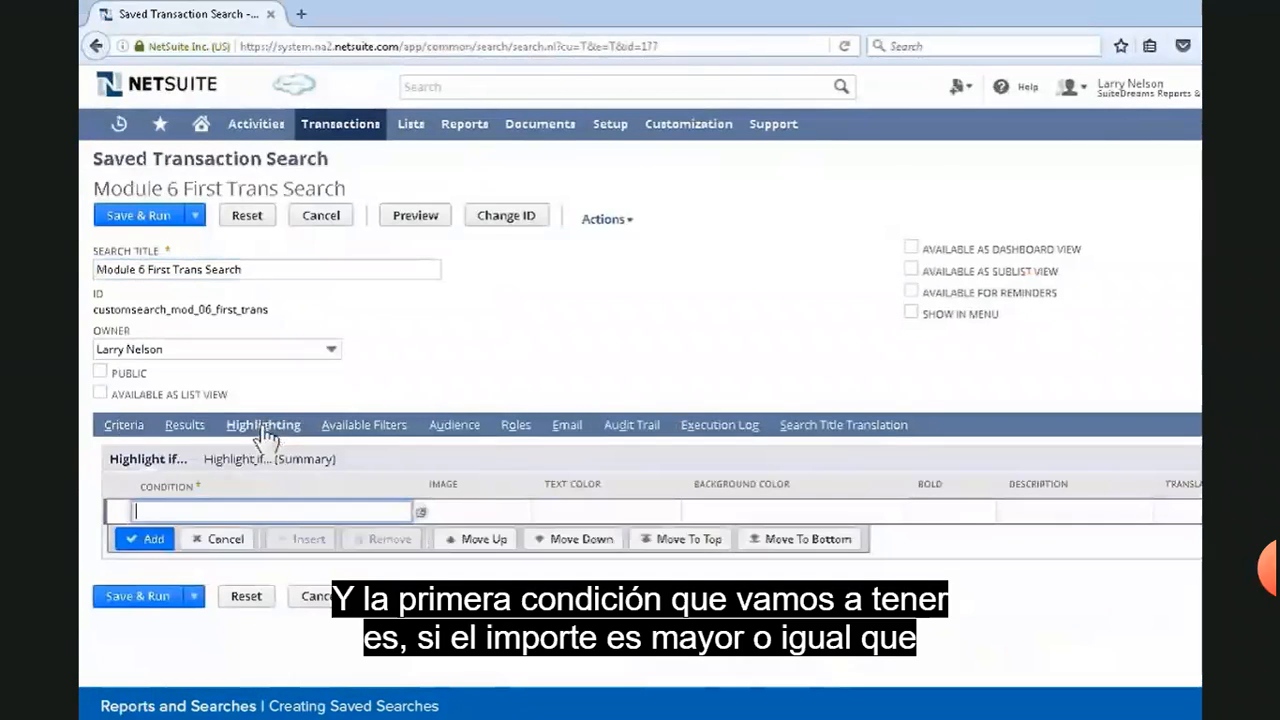
pyautogui.click(422, 512)
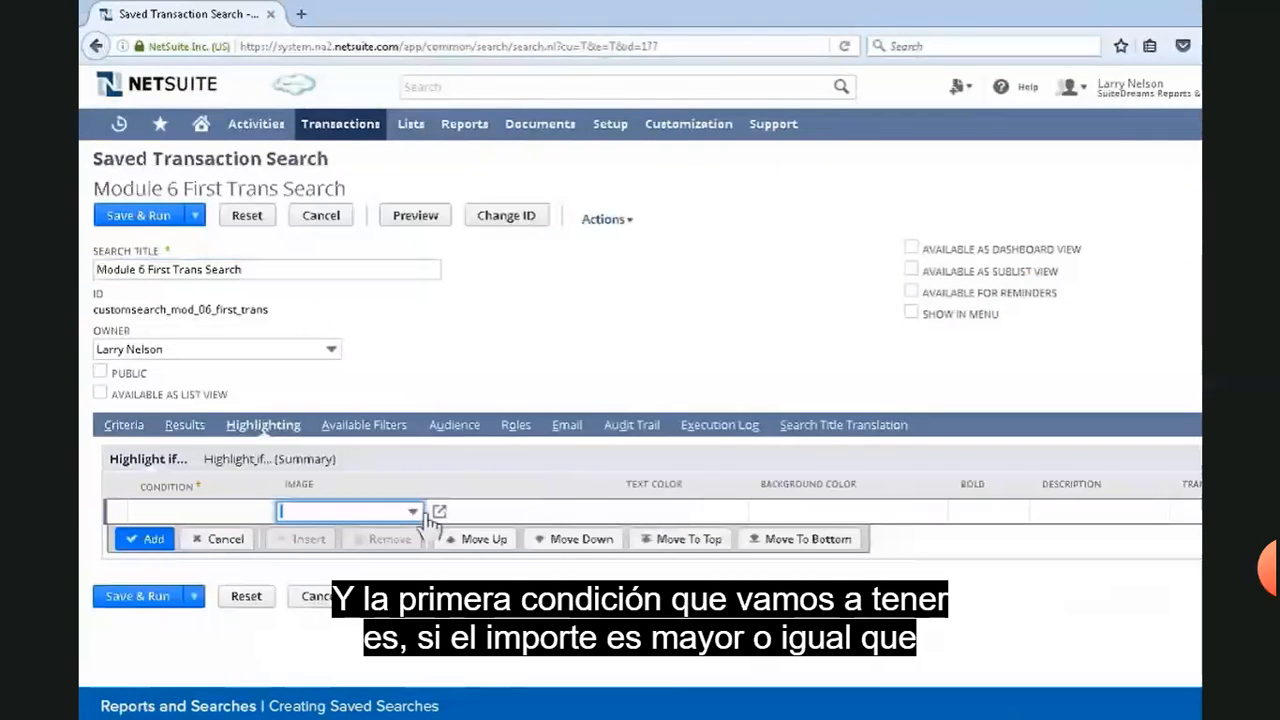
pyautogui.click(190, 514)
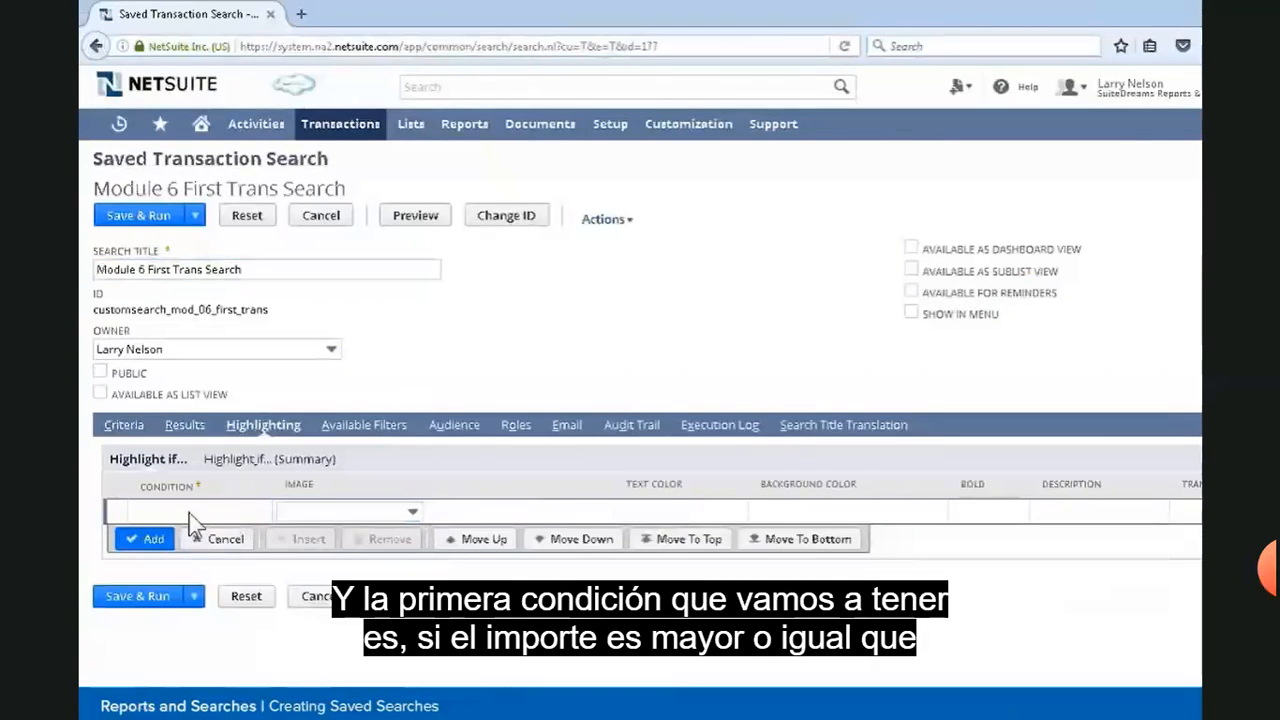
pyautogui.click(421, 514)
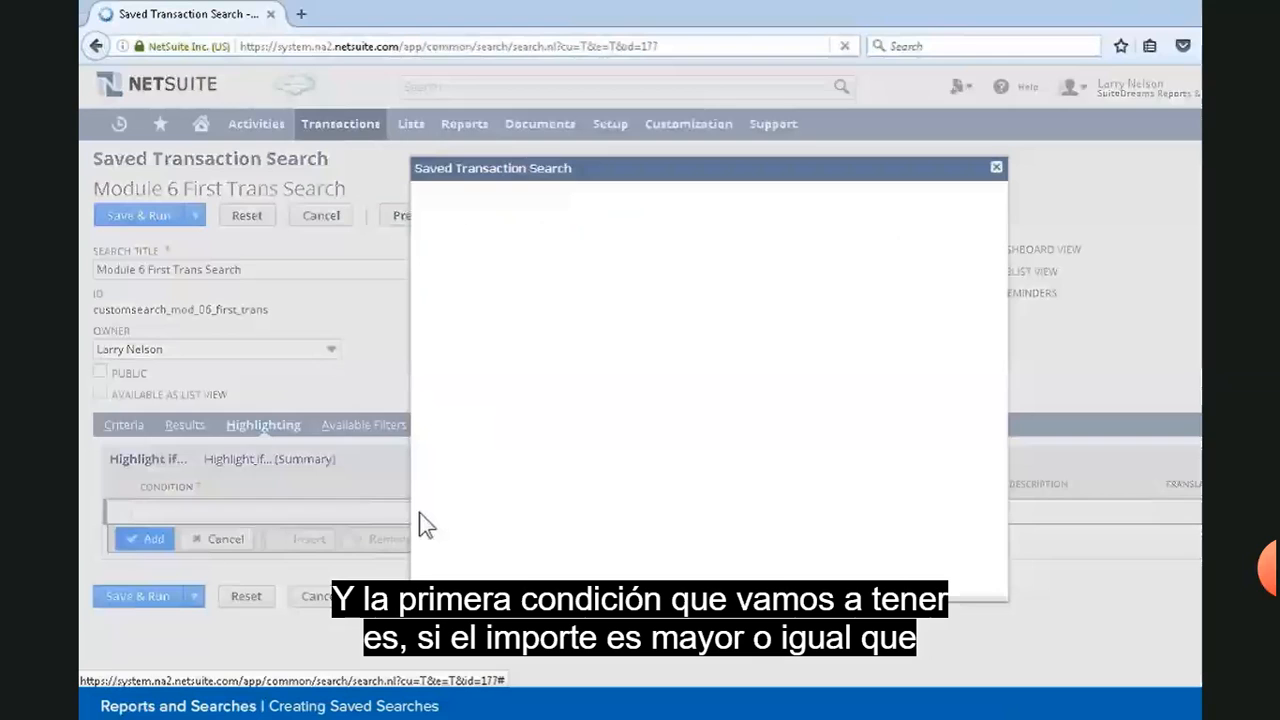
# Define the highlighting rule's condition as Amount greater than or equal to 300000
pyautogui.click(526, 314)
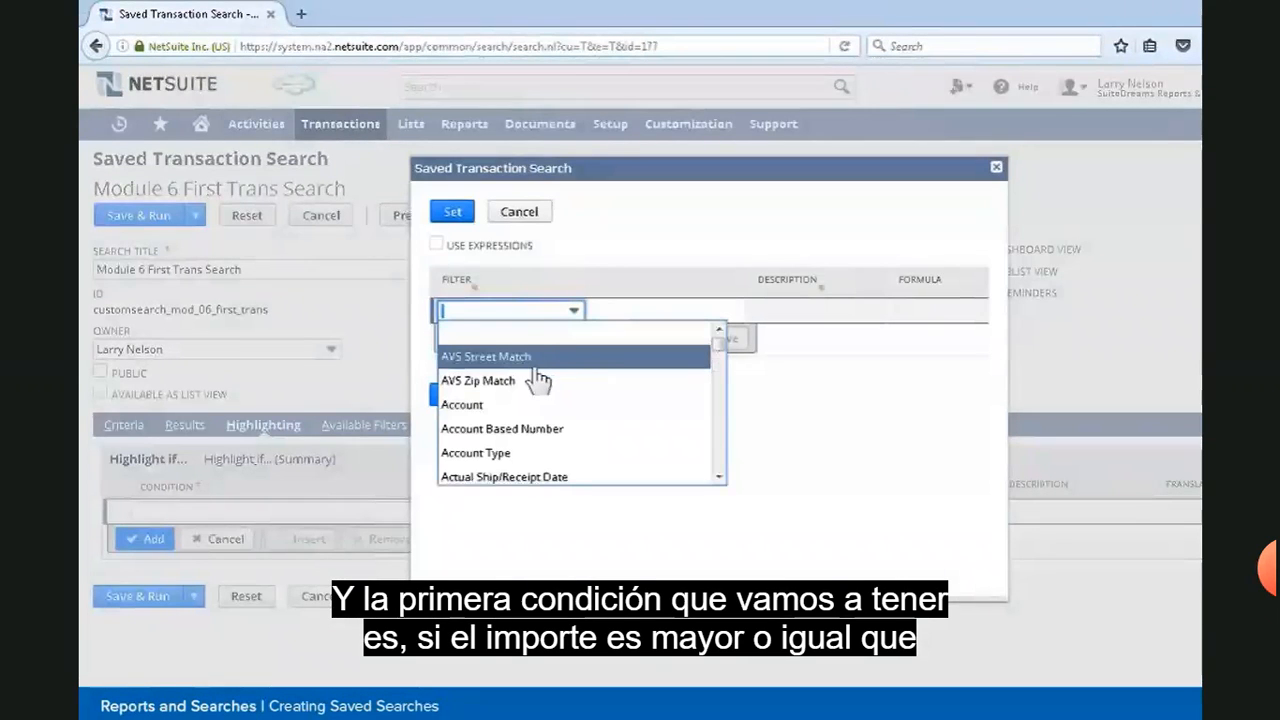
pyautogui.write('Amount')
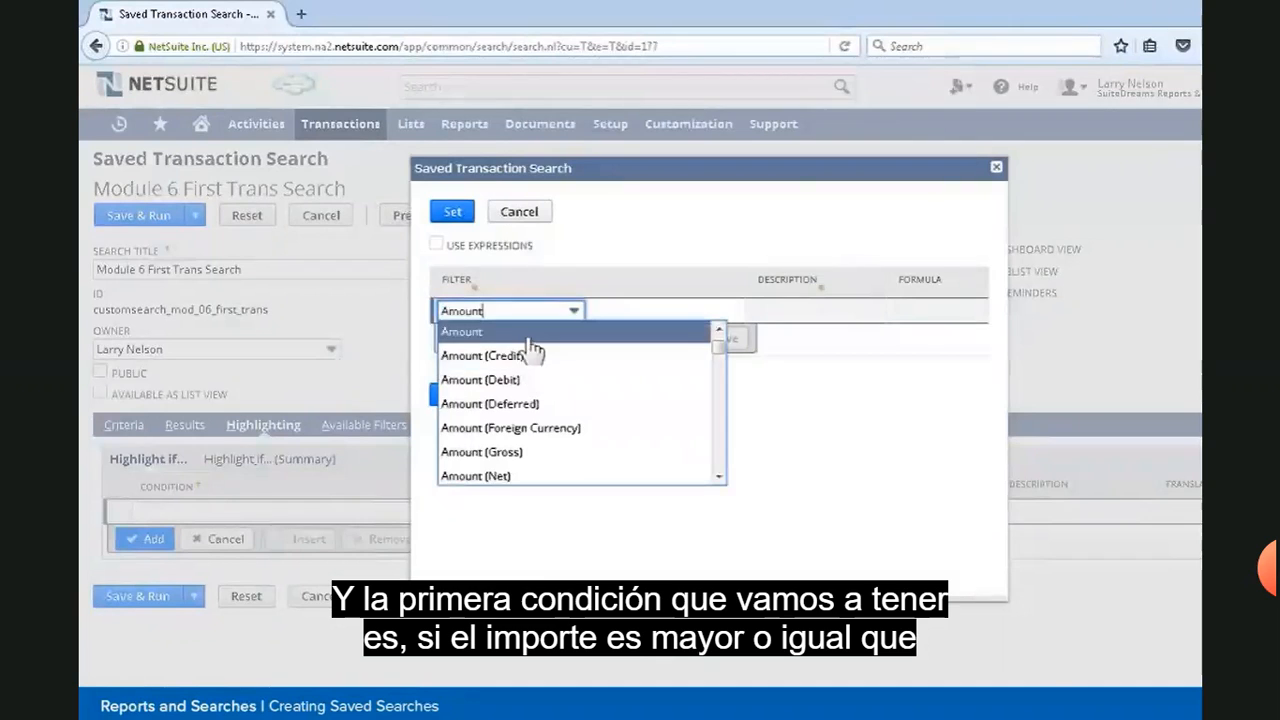
pyautogui.click(529, 340)
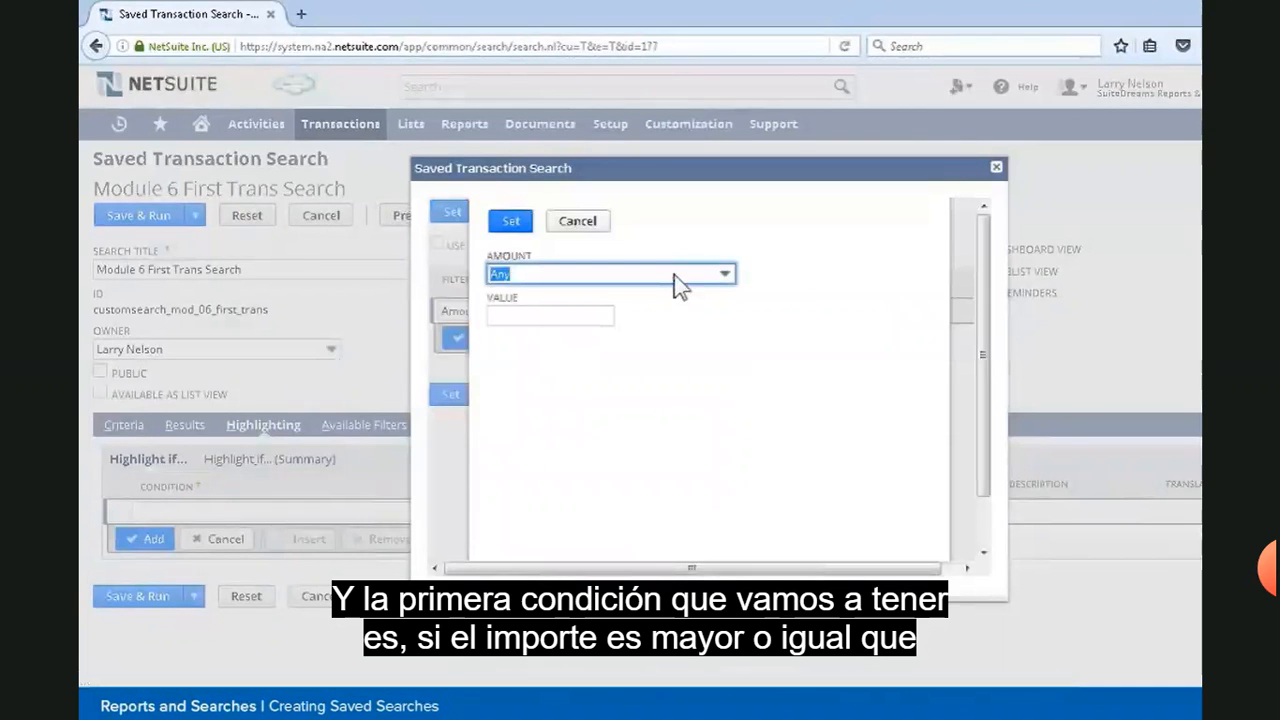
pyautogui.click(677, 276)
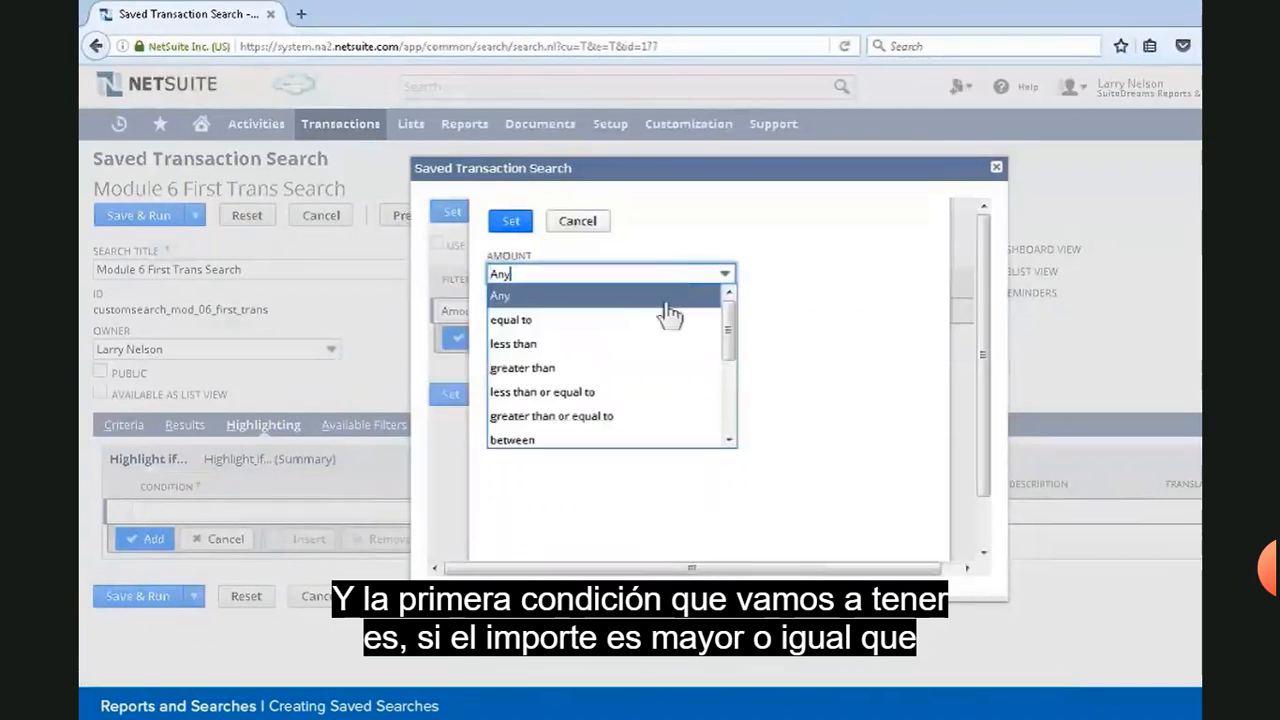
pyautogui.click(657, 418)
pyautogui.click(540, 318)
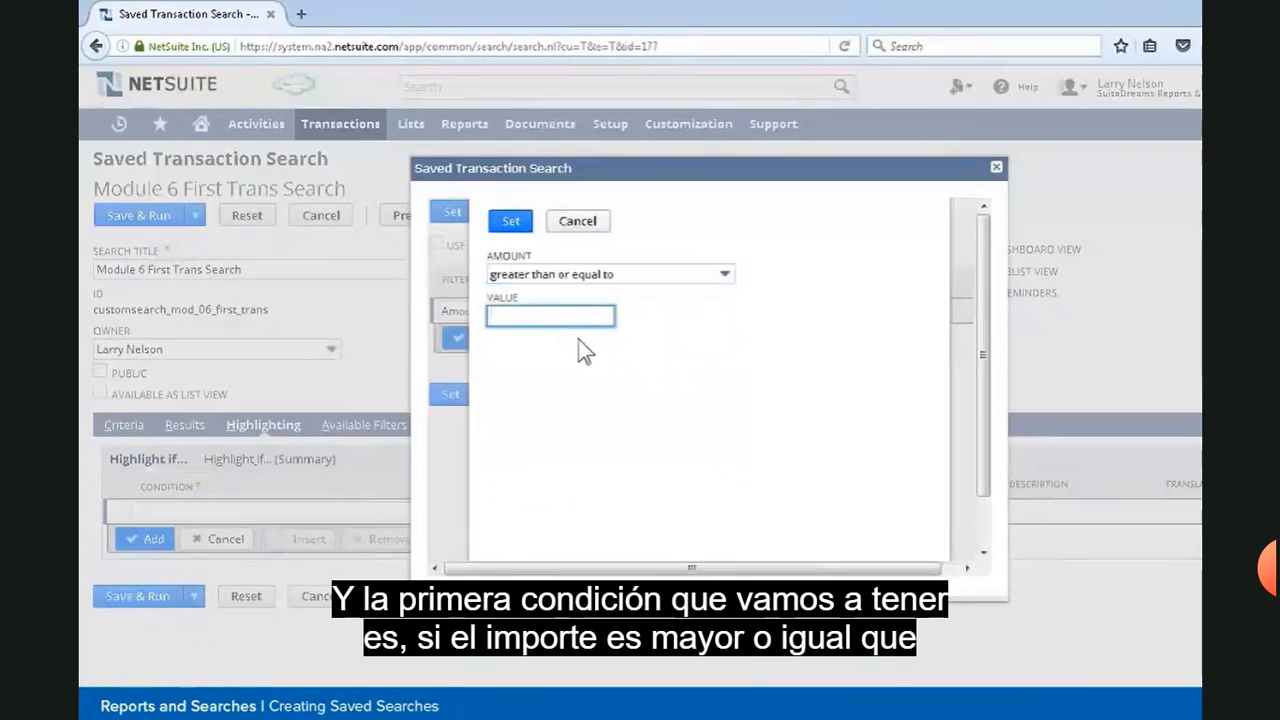
pyautogui.write('300000')
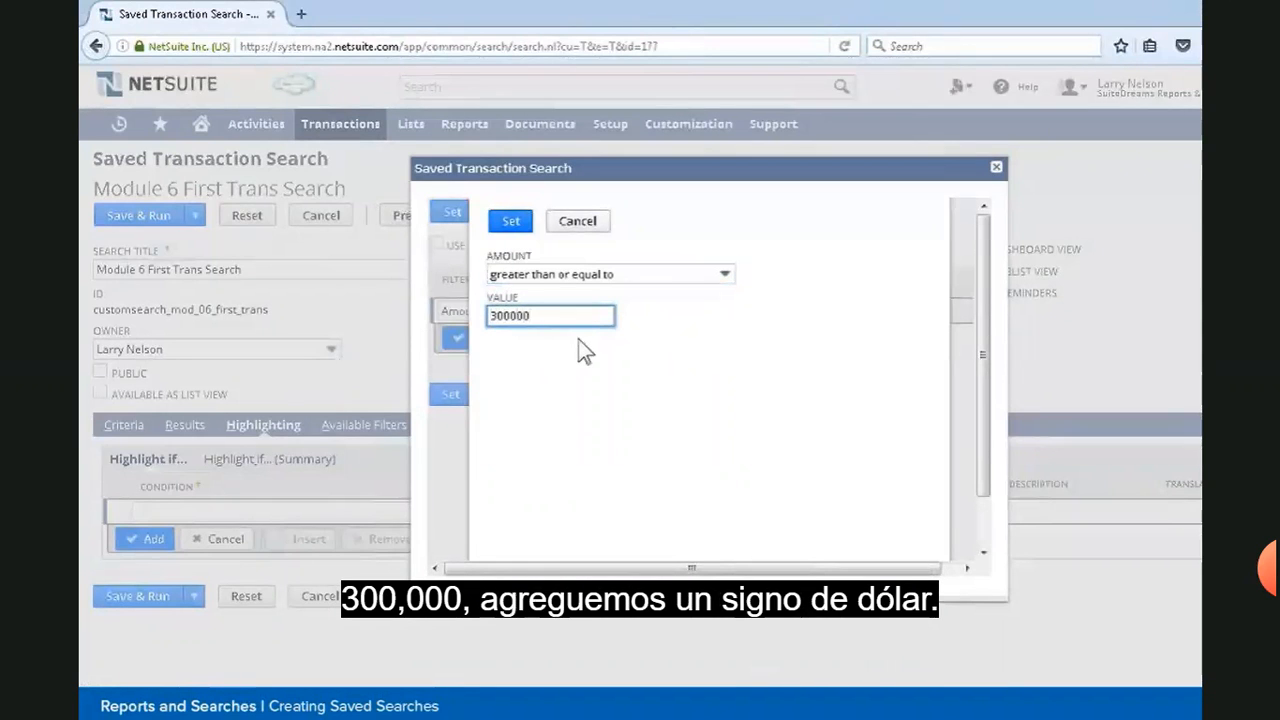
pyautogui.click(510, 222)
pyautogui.click(450, 418)
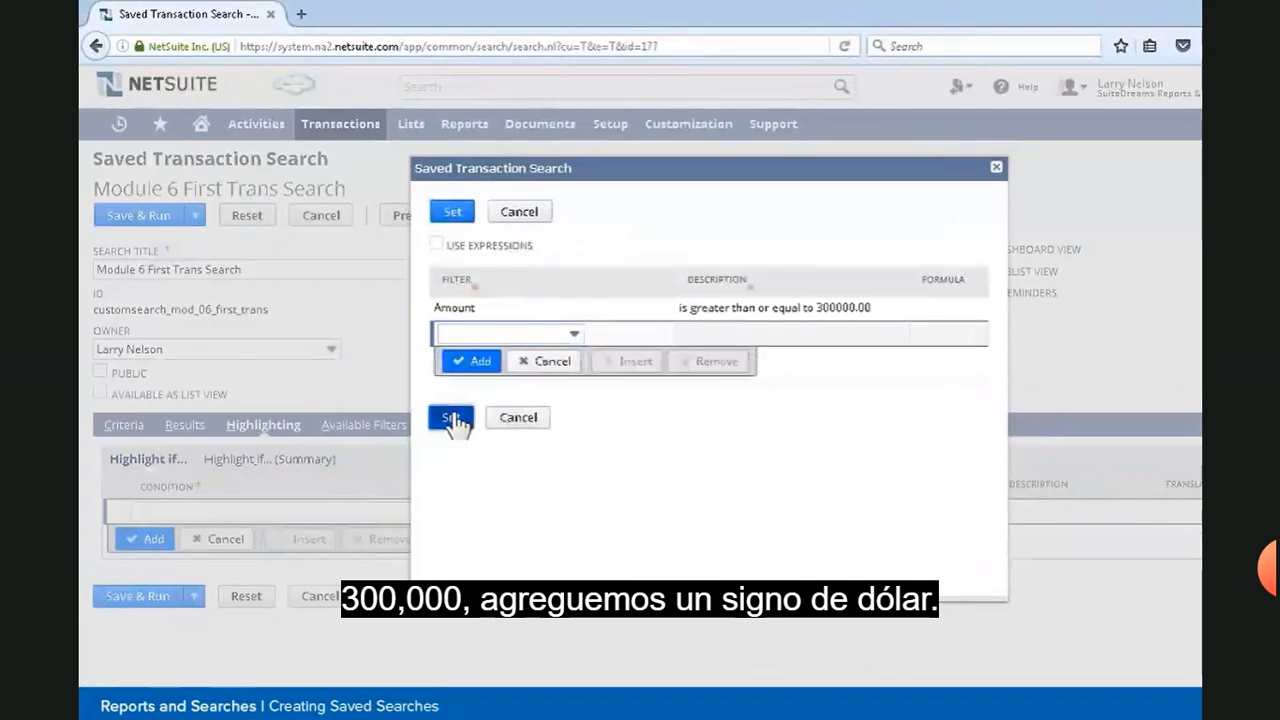
# Give the 300000 highlighting rule the Dollar Sign 1 image and a blue text color
pyautogui.click(478, 512)
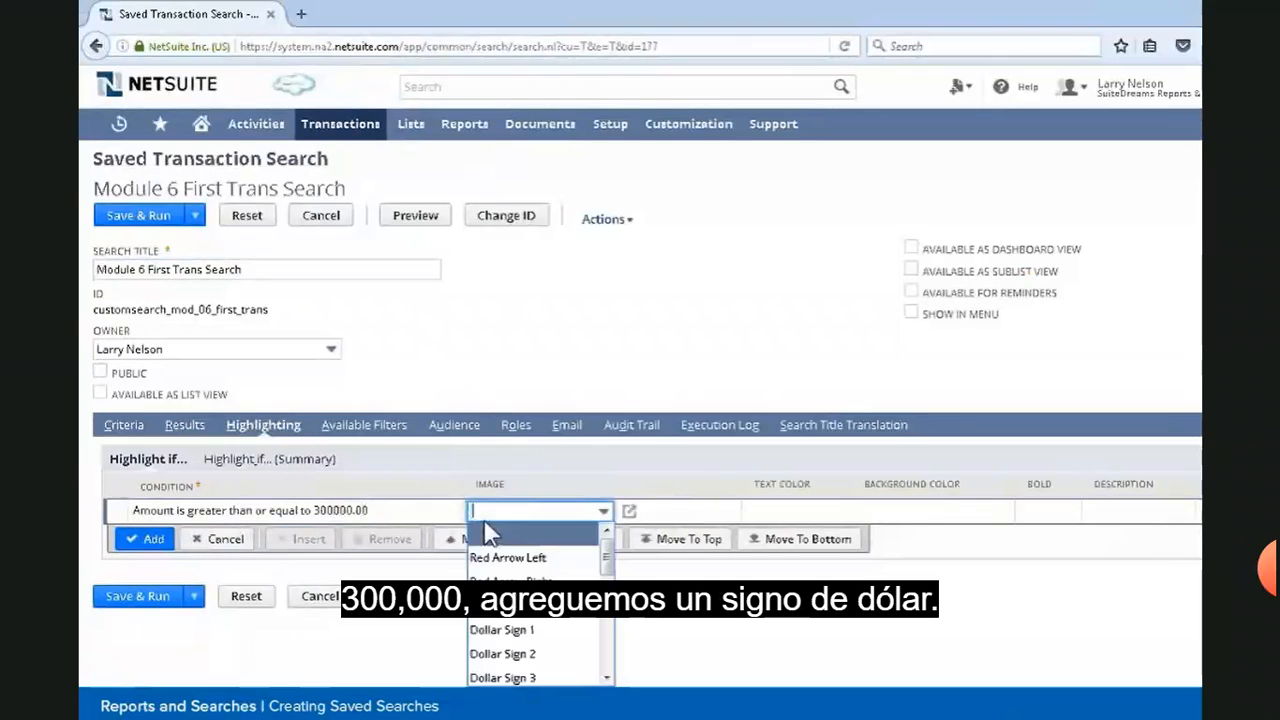
pyautogui.click(505, 630)
pyautogui.click(790, 512)
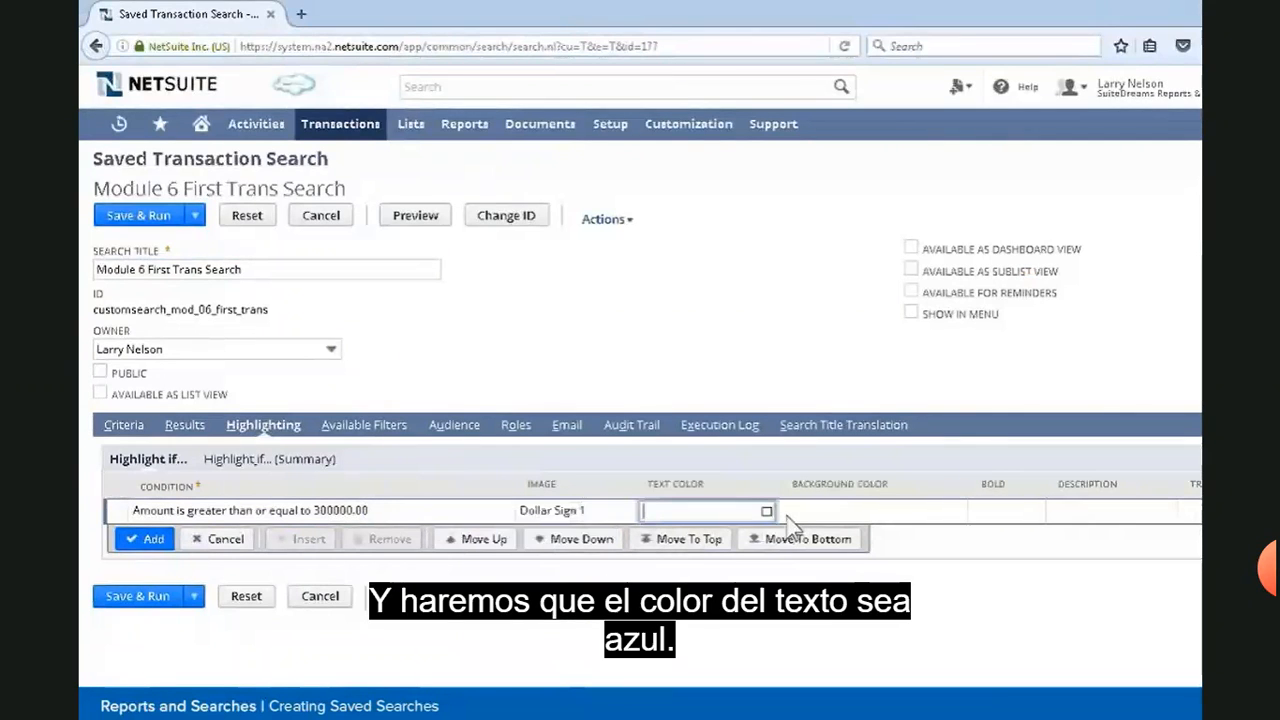
pyautogui.click(766, 512)
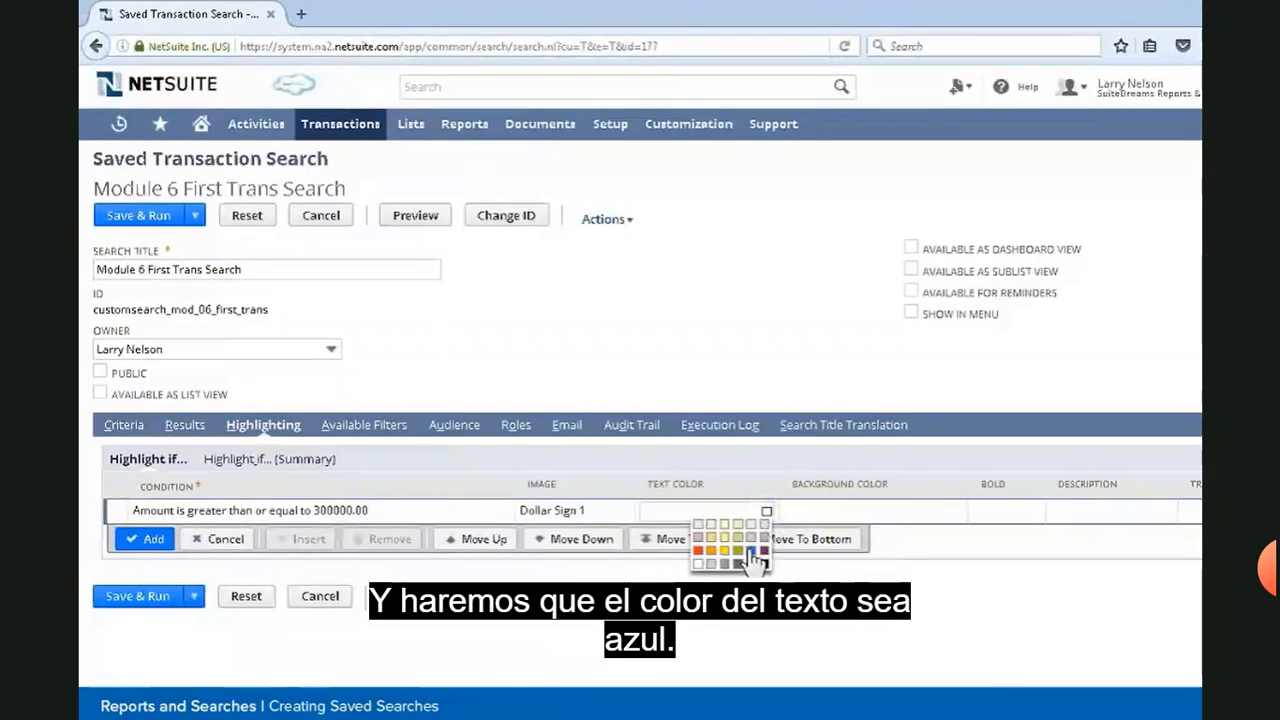
pyautogui.click(751, 551)
# Set the 300000 highlighting rule's background color to yellow (#ffea05) and turn on bold for it
pyautogui.click(877, 511)
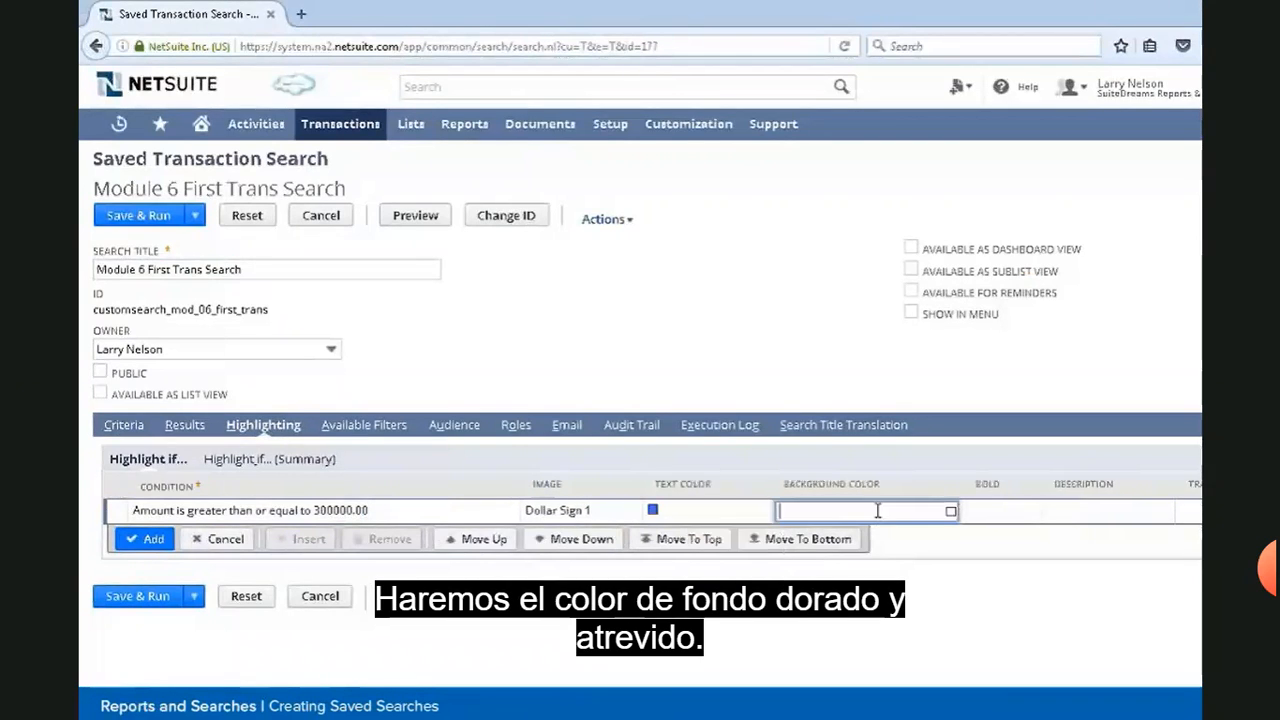
pyautogui.click(951, 511)
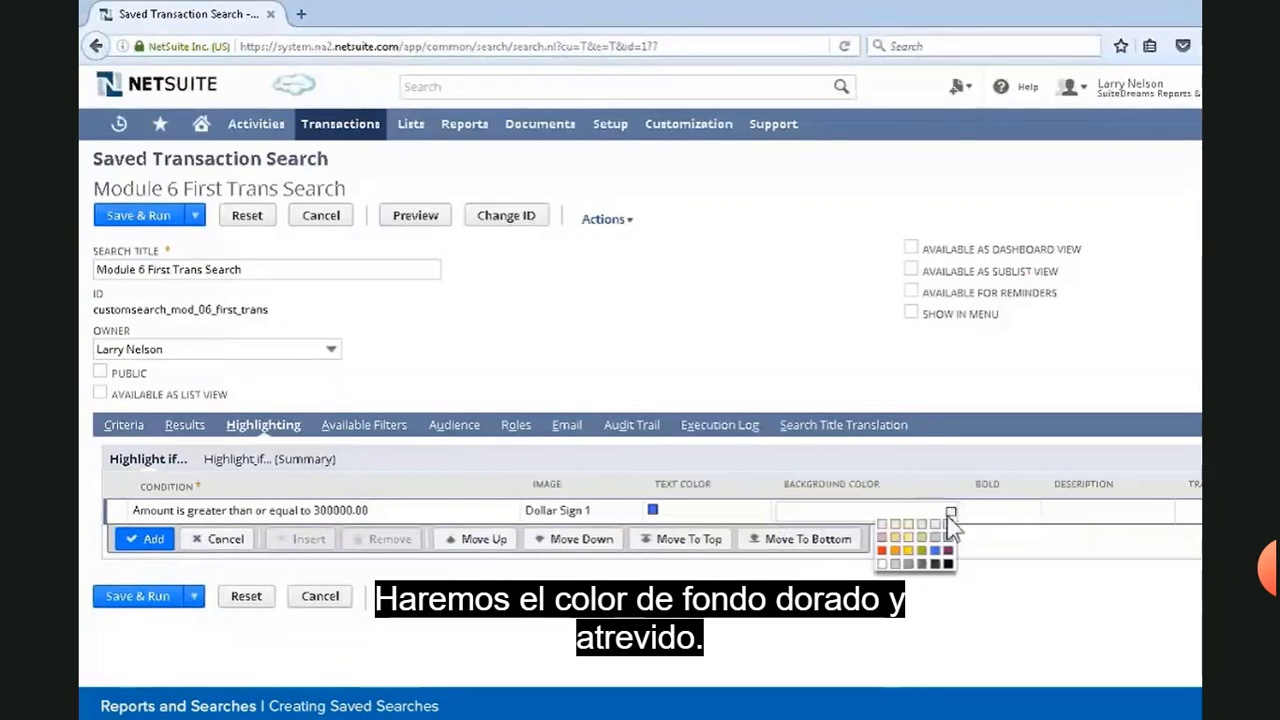
pyautogui.click(908, 550)
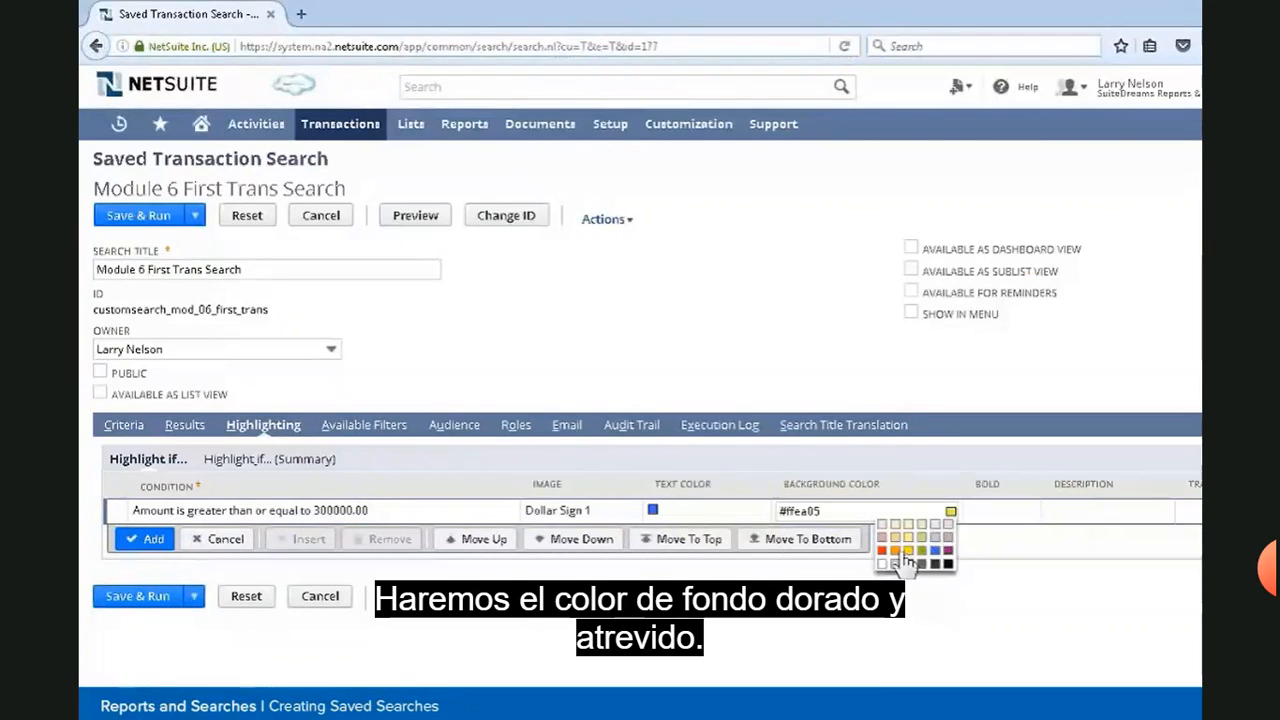
pyautogui.click(1010, 520)
pyautogui.click(975, 514)
# Describe the 300000 highlighting rule as "Over 300 K" and add it to the list
pyautogui.click(1093, 512)
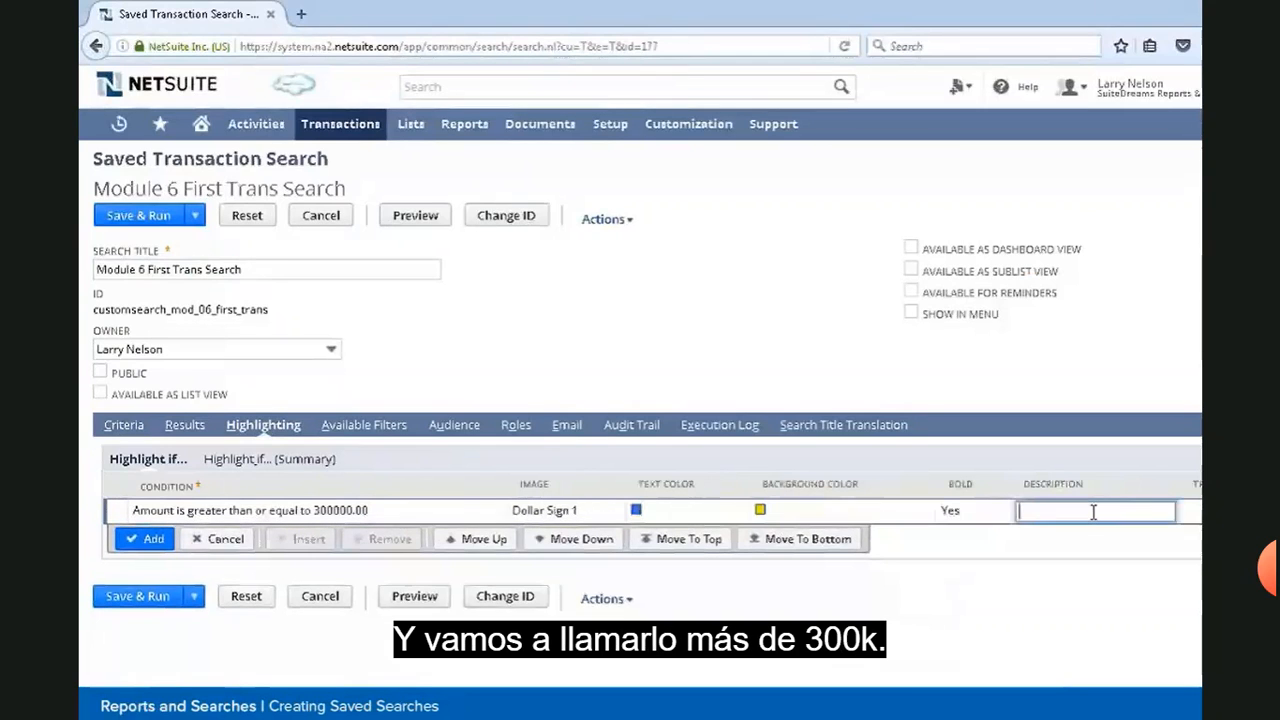
pyautogui.write('Over')
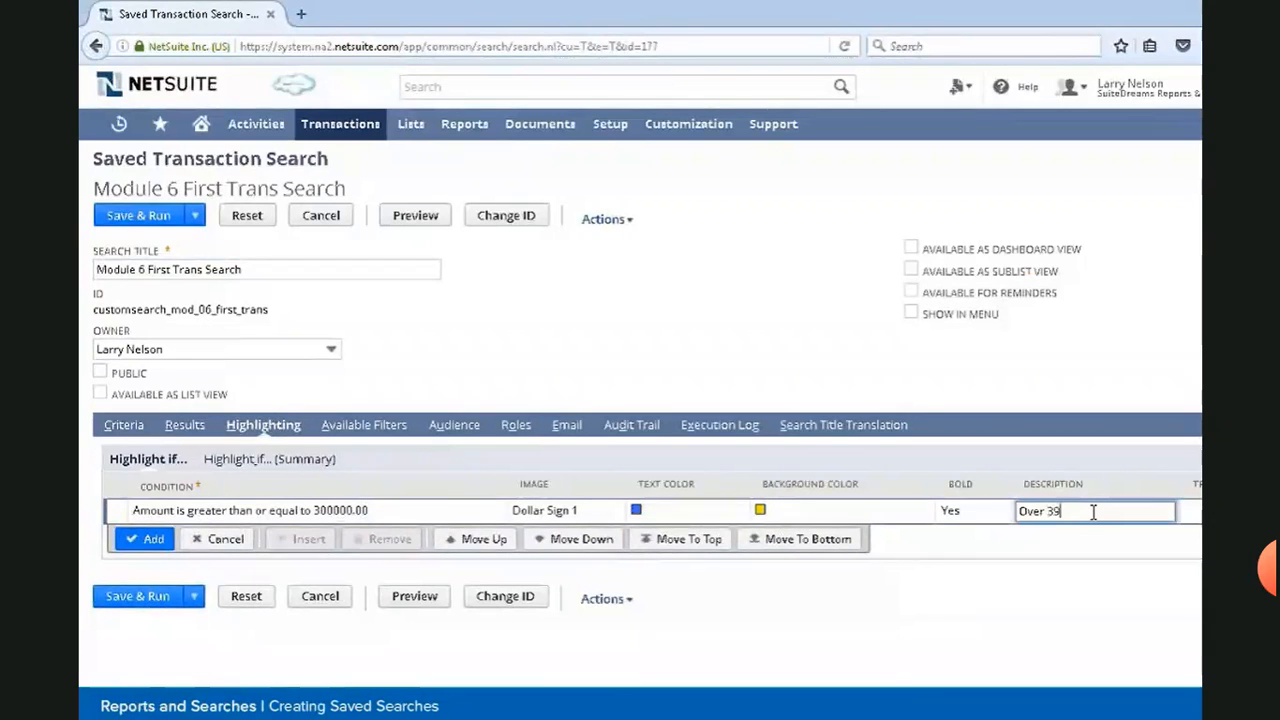
pyautogui.write(' 300 K')
pyautogui.press('Return')
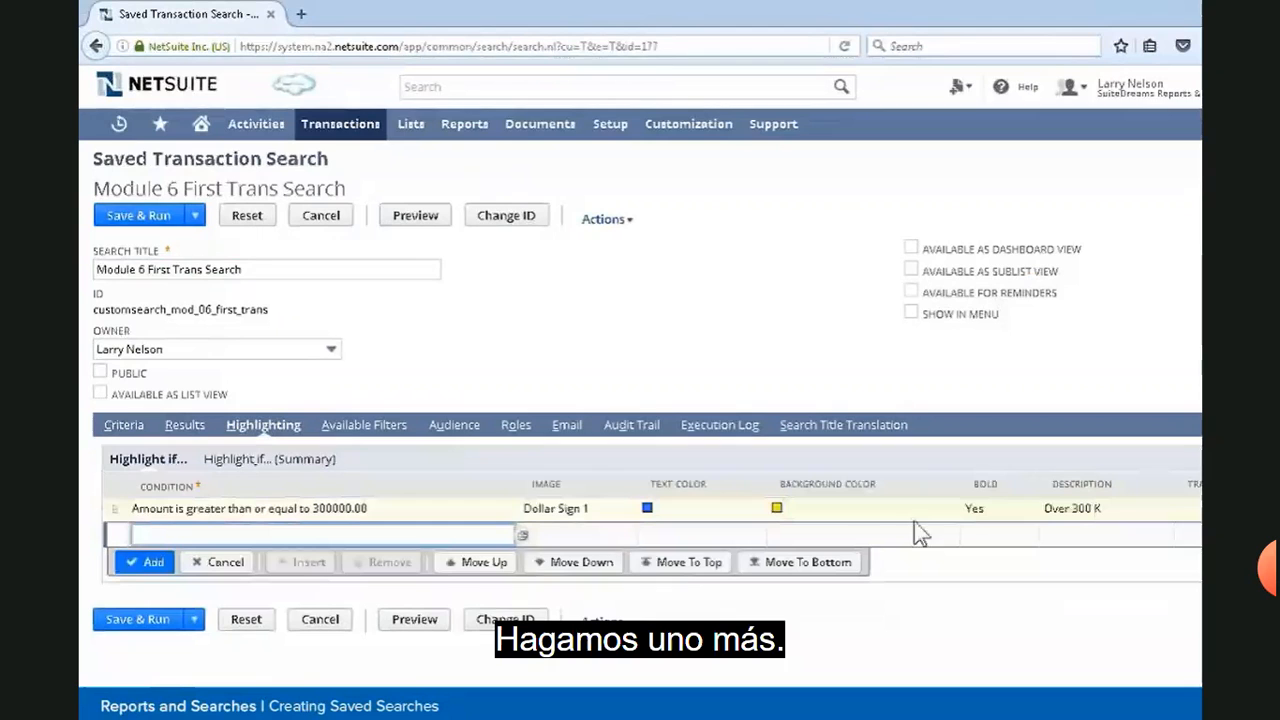
# Start a second highlighting rule with the condition Amount greater than or equal to 200000
pyautogui.click(522, 535)
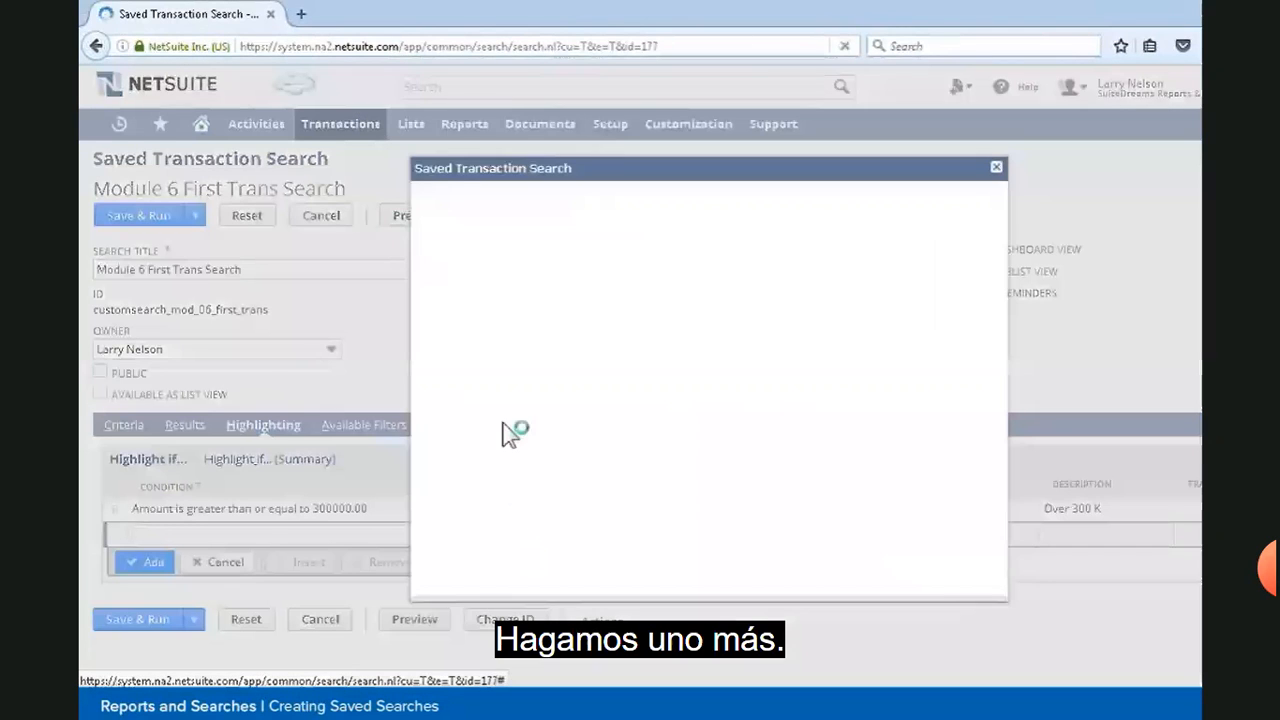
pyautogui.click(502, 316)
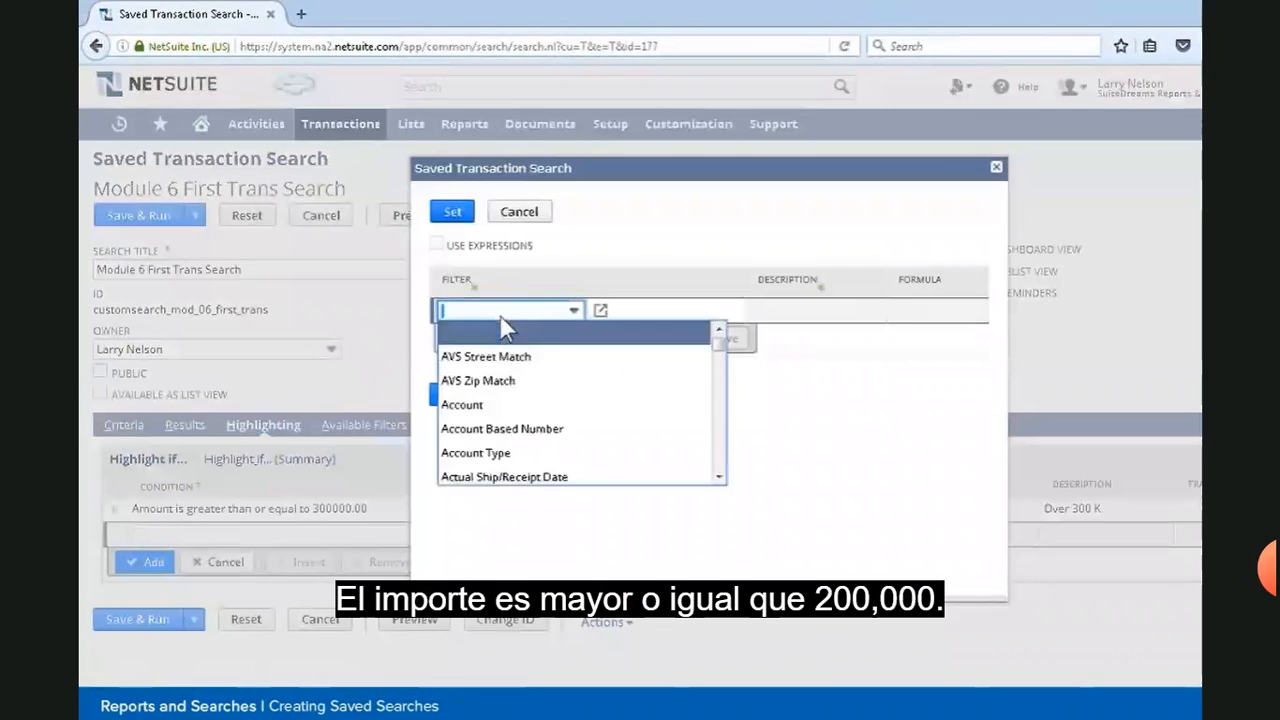
pyautogui.scroll(-2, 505, 428)
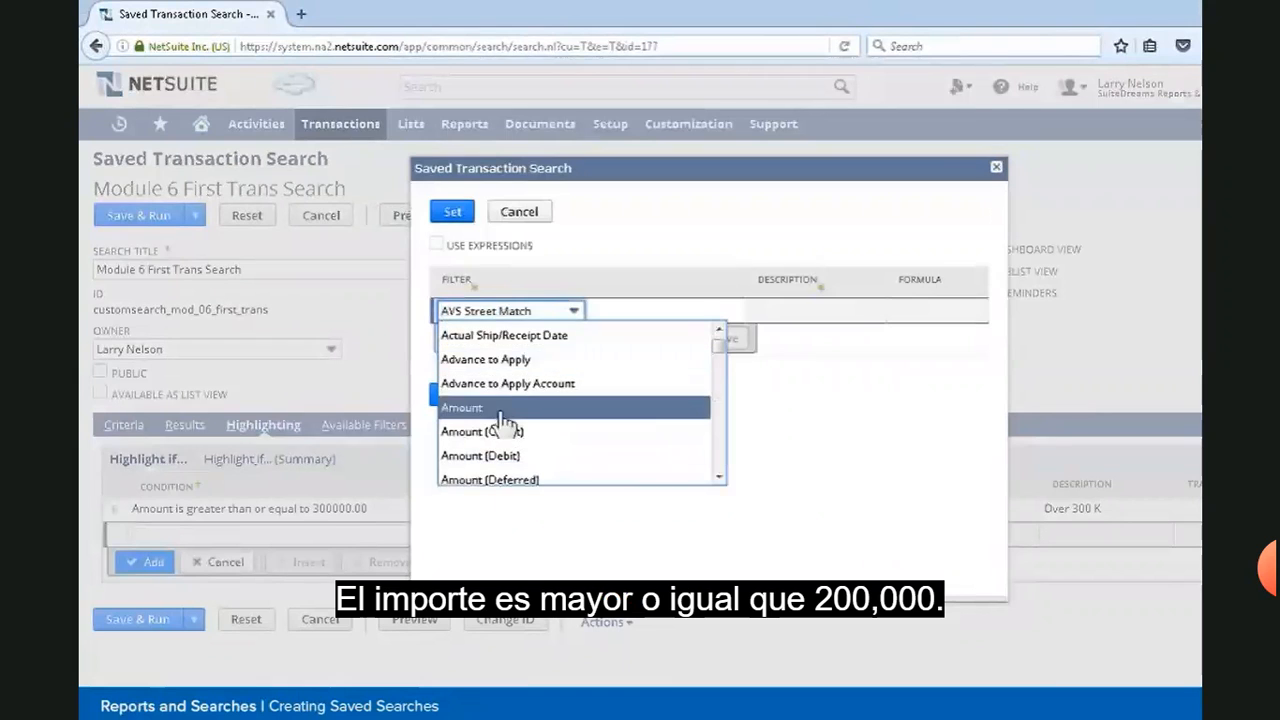
pyautogui.click(498, 408)
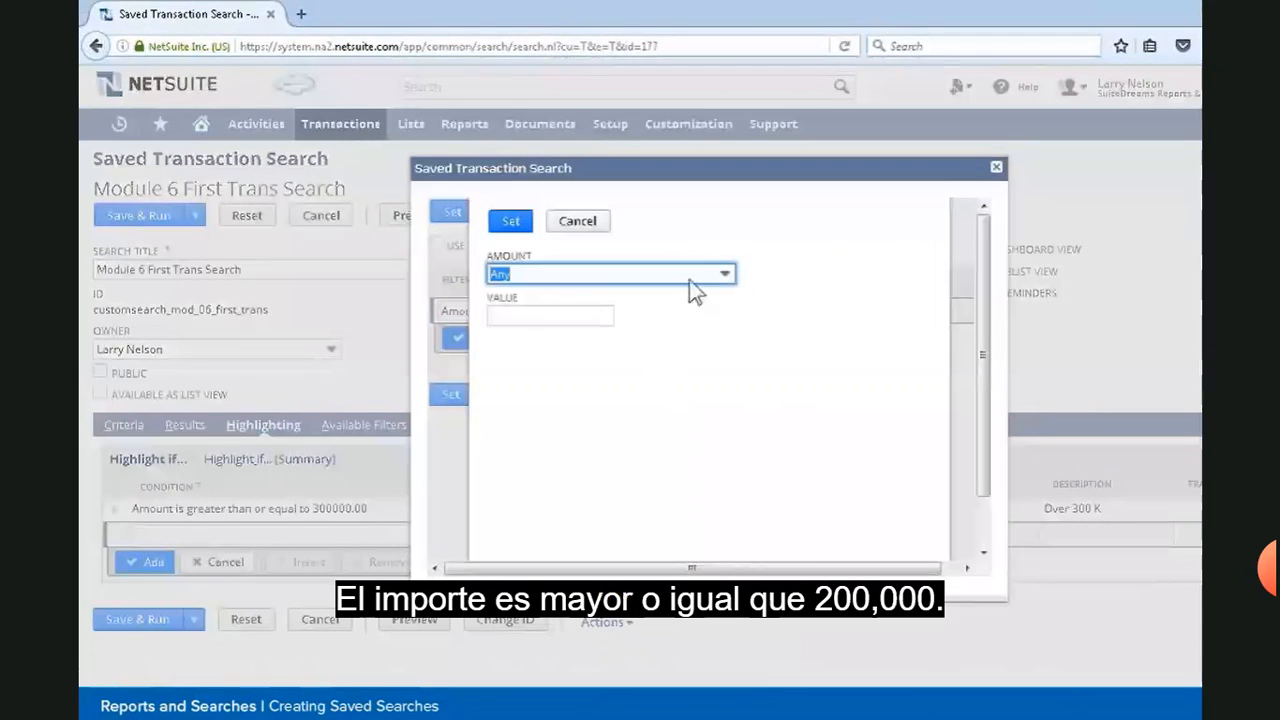
pyautogui.click(689, 278)
pyautogui.click(659, 418)
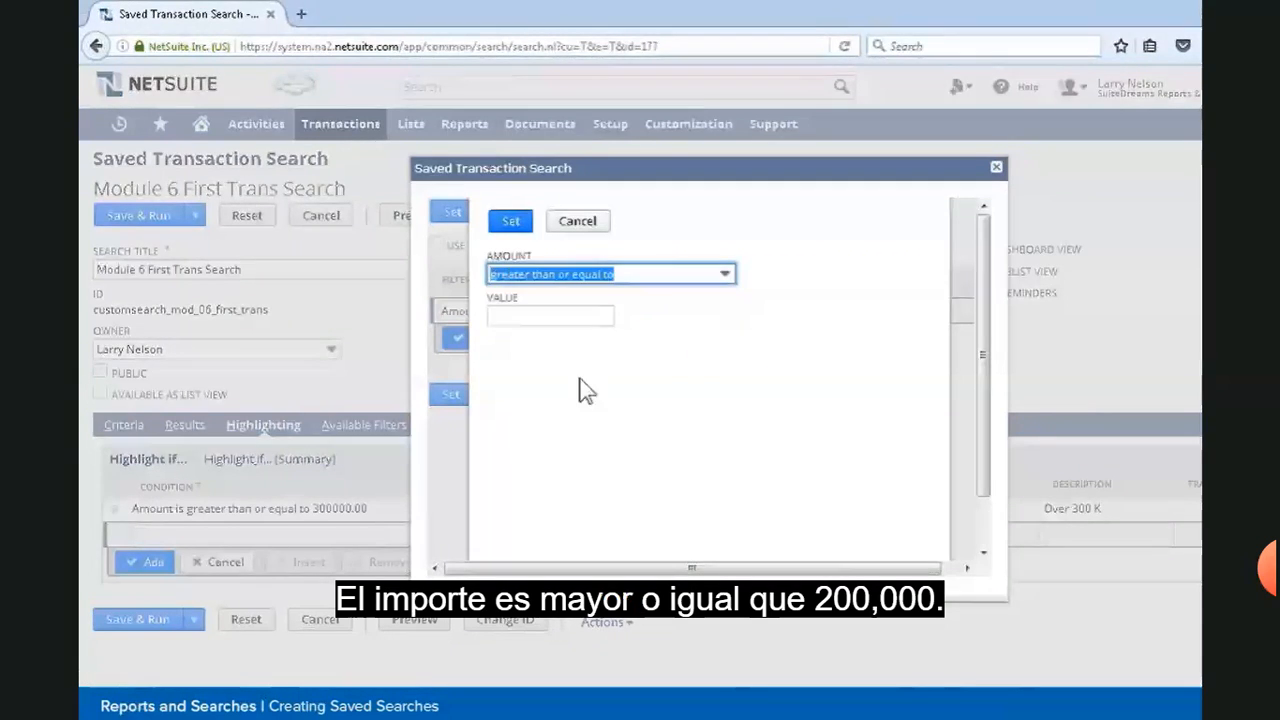
pyautogui.click(532, 322)
pyautogui.write('20')
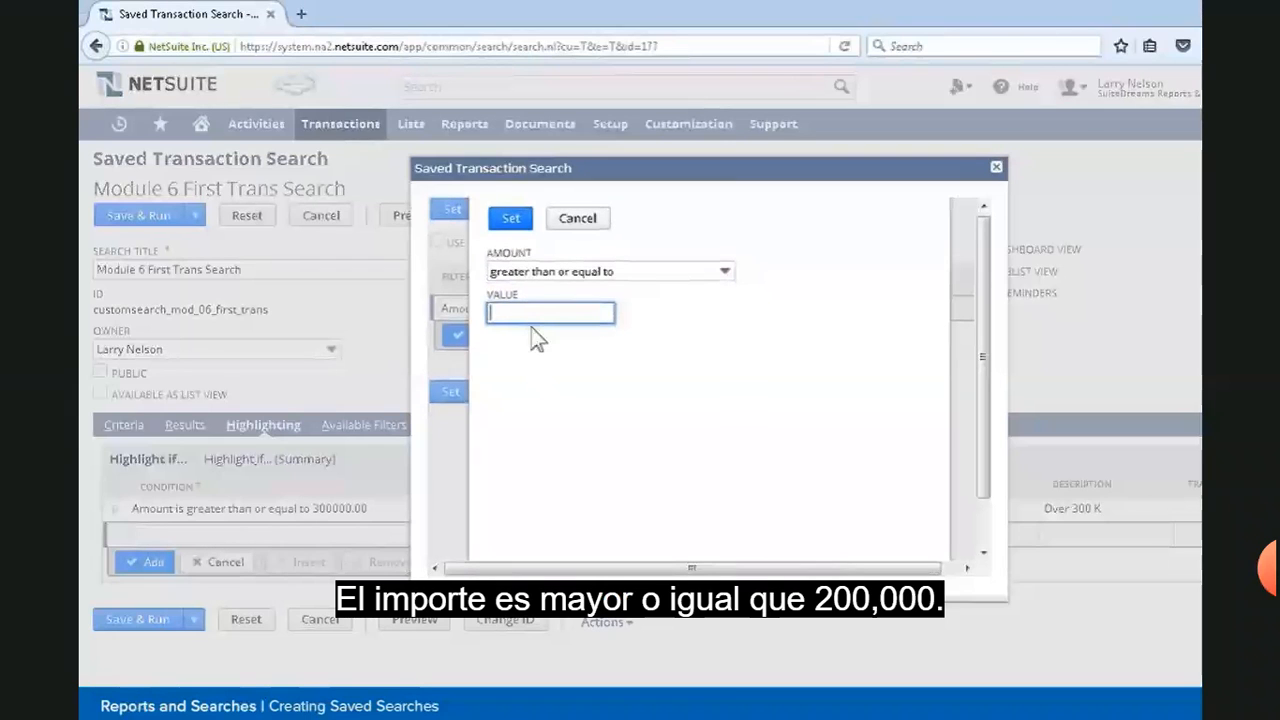
pyautogui.write('0,000.00')
pyautogui.click(509, 219)
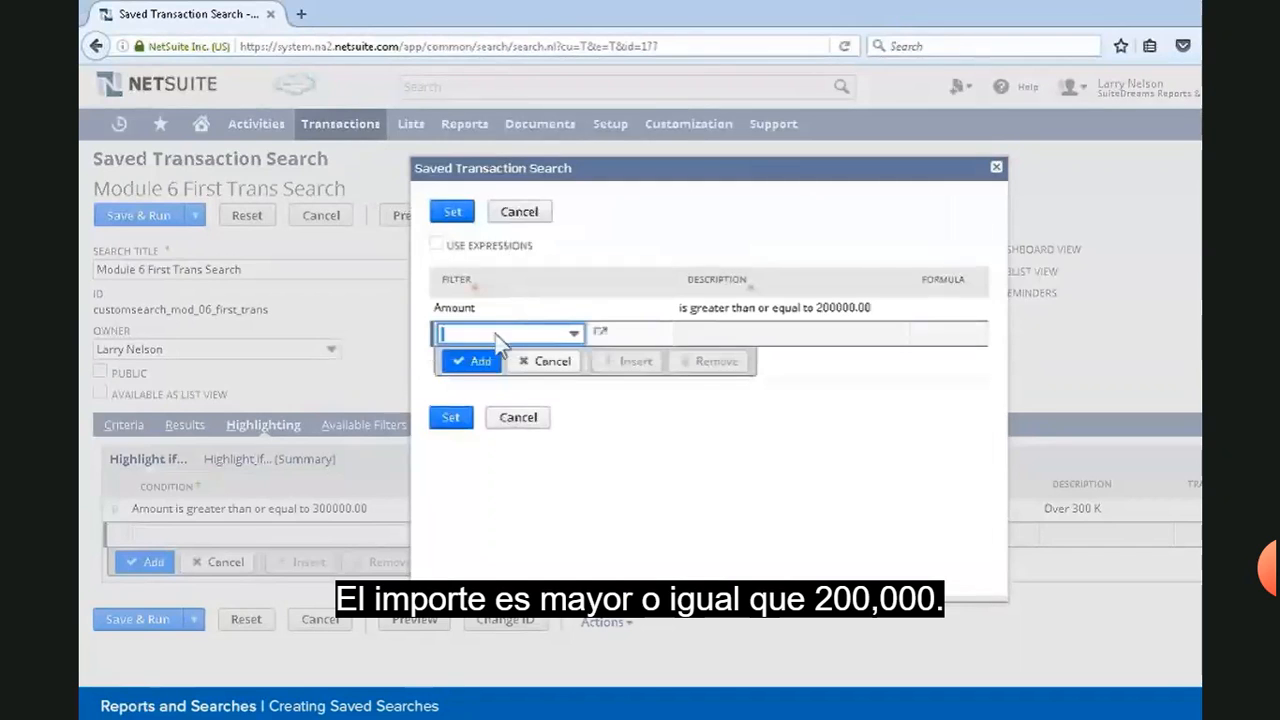
pyautogui.click(451, 417)
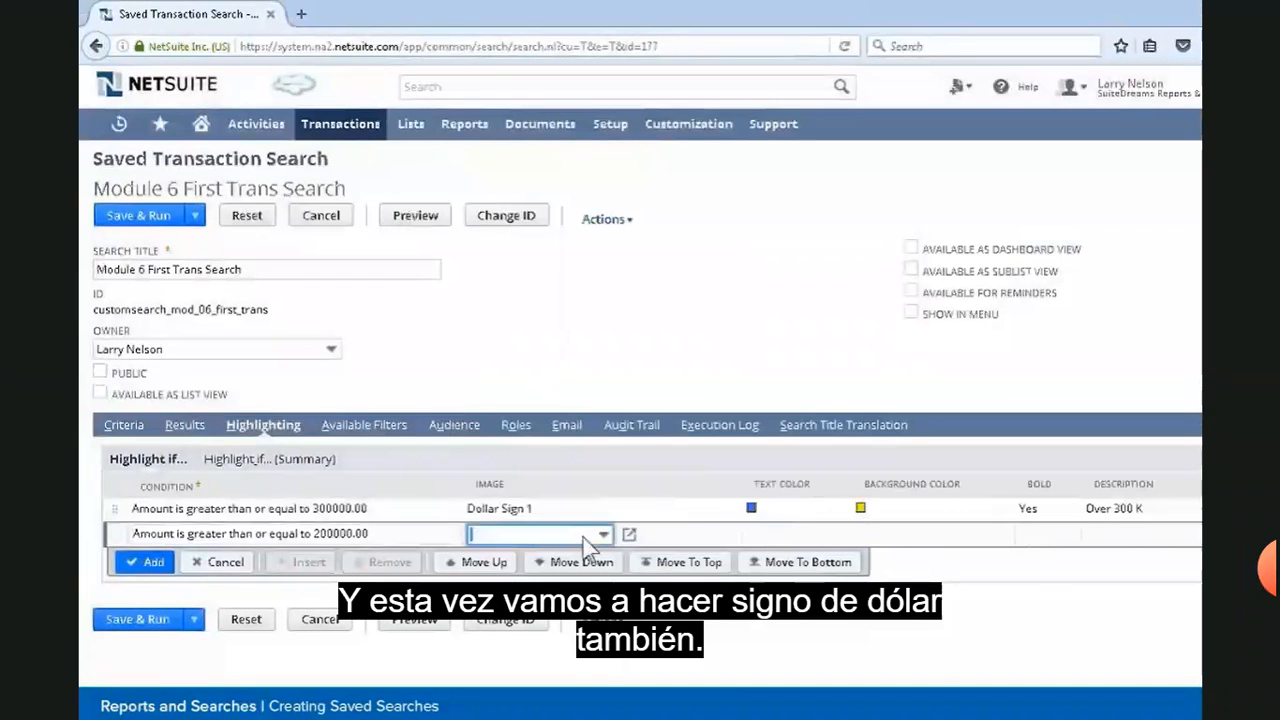
# Give the 200000 highlighting rule the Dollar Sign 2 image and an orange text color
pyautogui.click(584, 540)
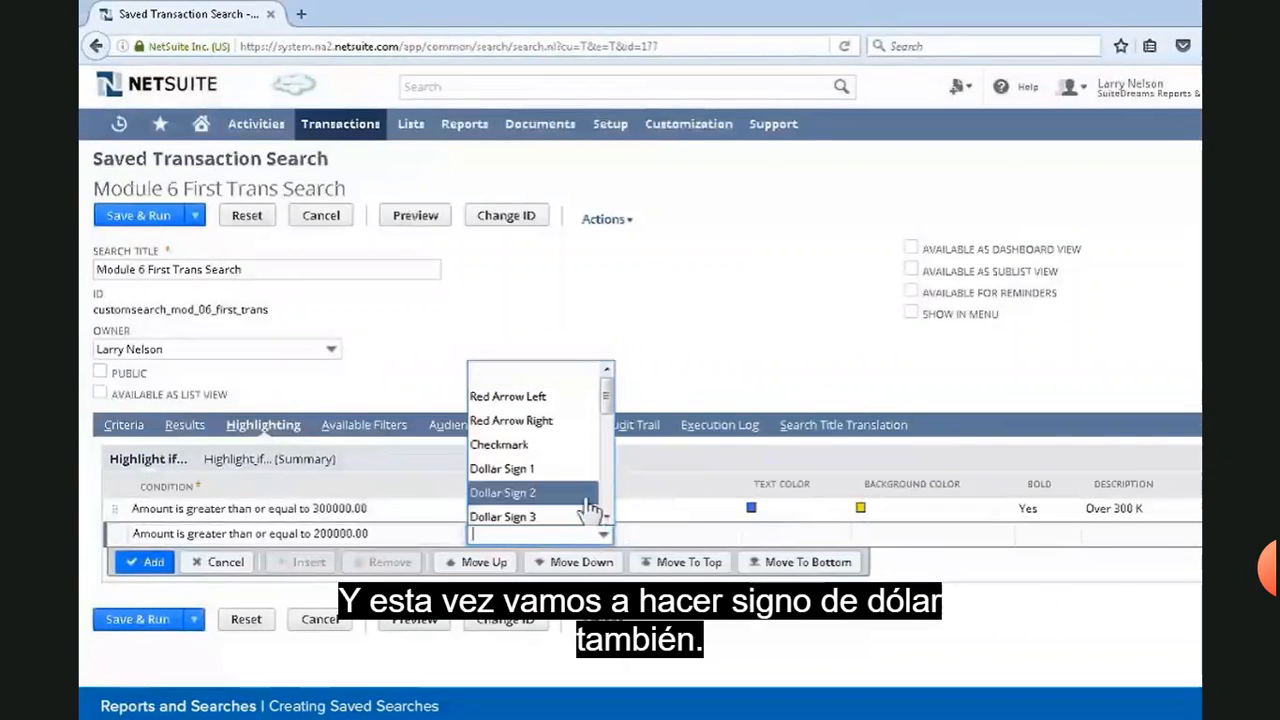
pyautogui.click(585, 493)
pyautogui.press('Tab')
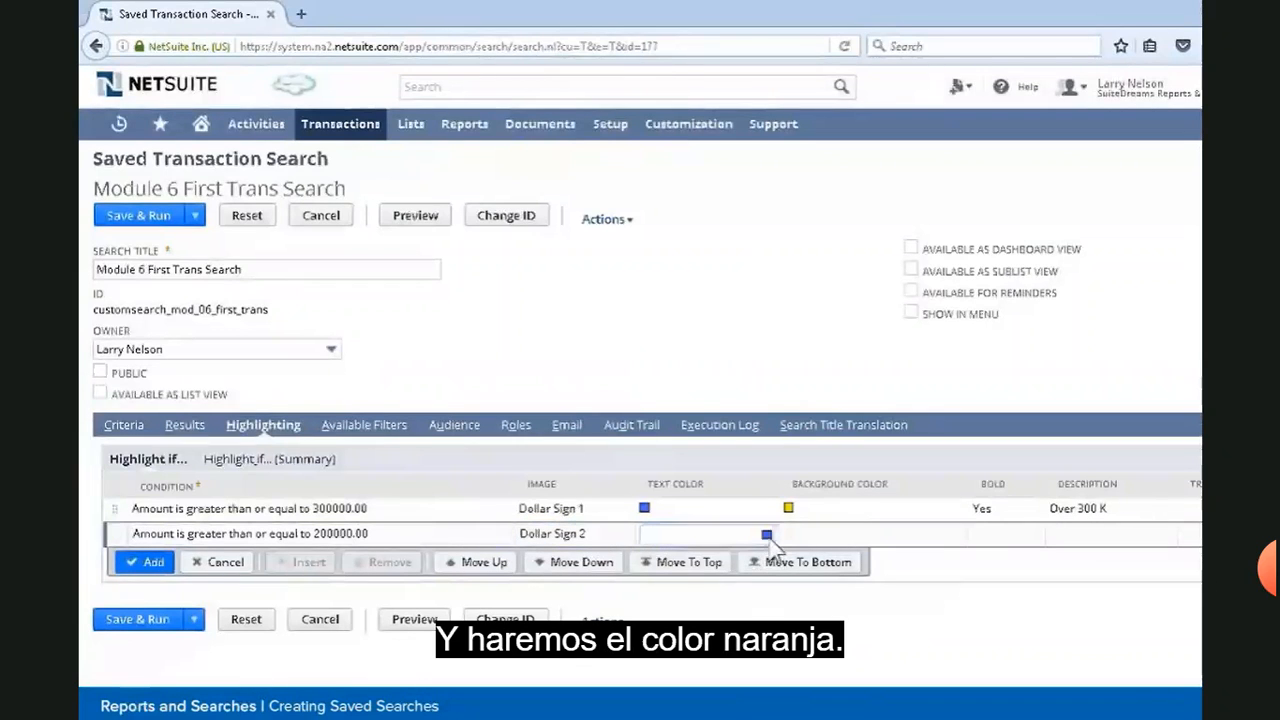
pyautogui.click(766, 535)
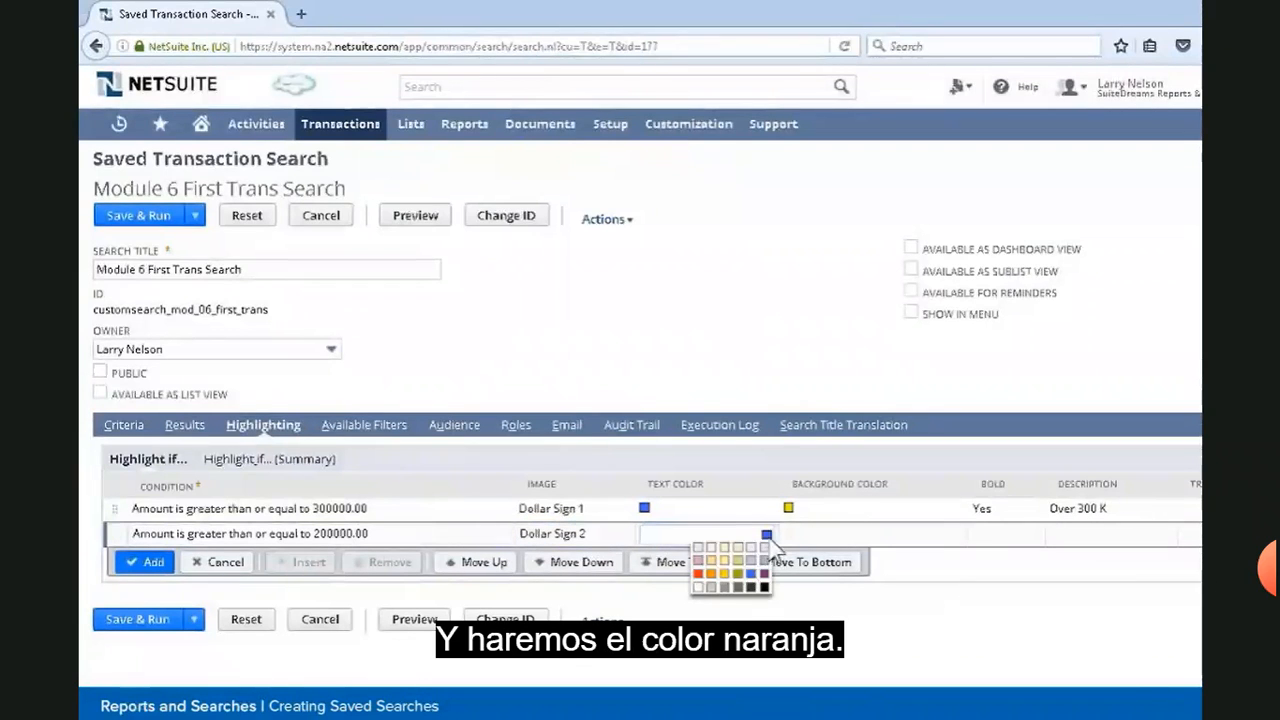
pyautogui.click(711, 574)
# Set the 200000 highlighting rule's background color to black (#000000) and turn on bold for it
pyautogui.click(826, 537)
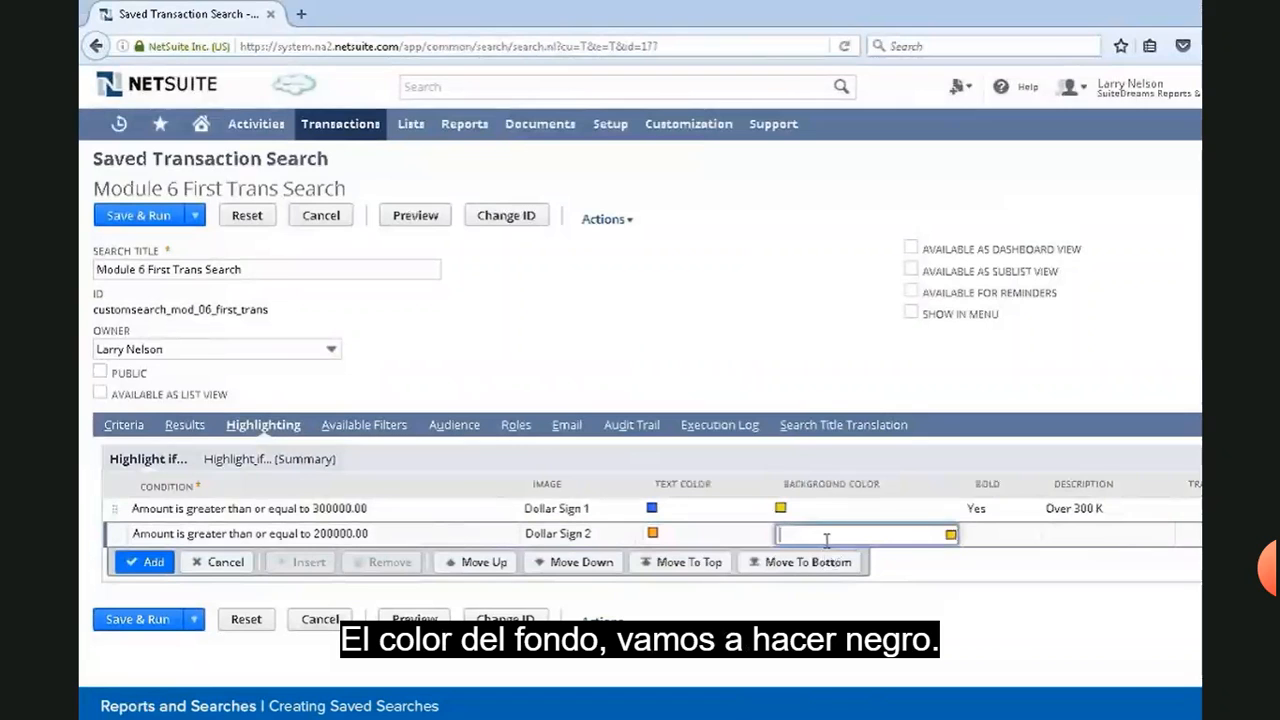
pyautogui.click(950, 535)
pyautogui.click(949, 588)
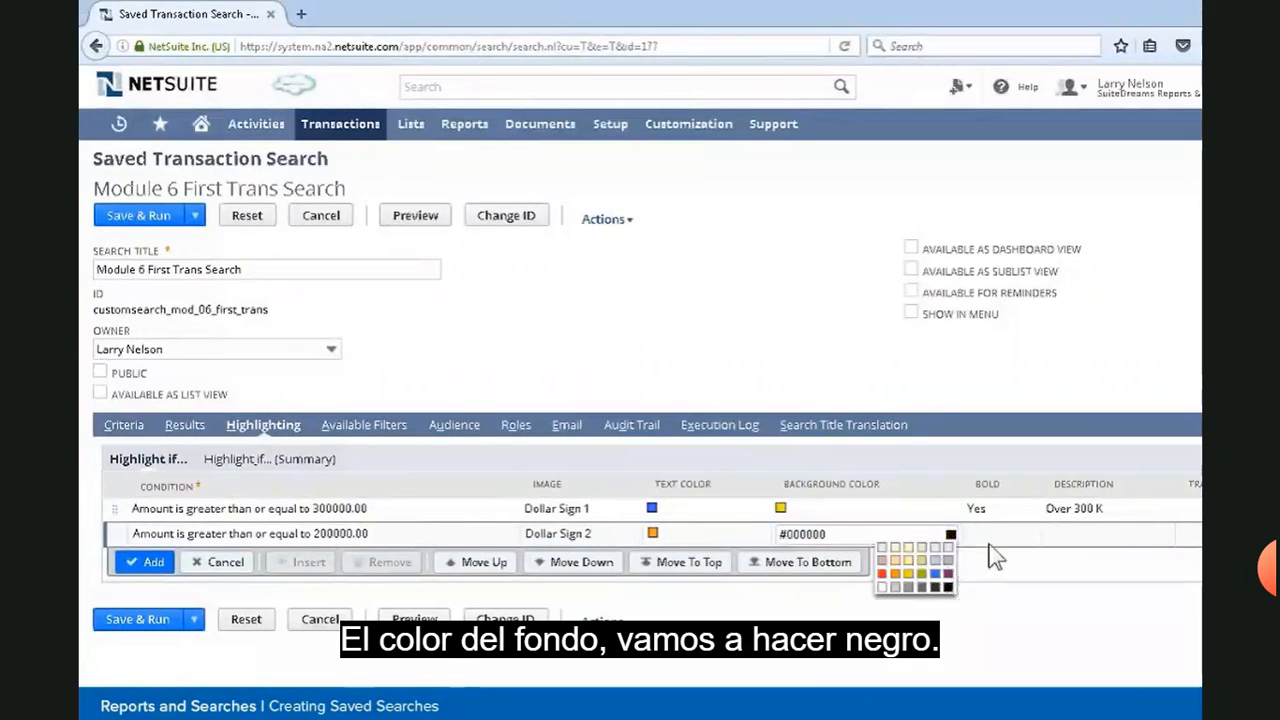
pyautogui.click(980, 535)
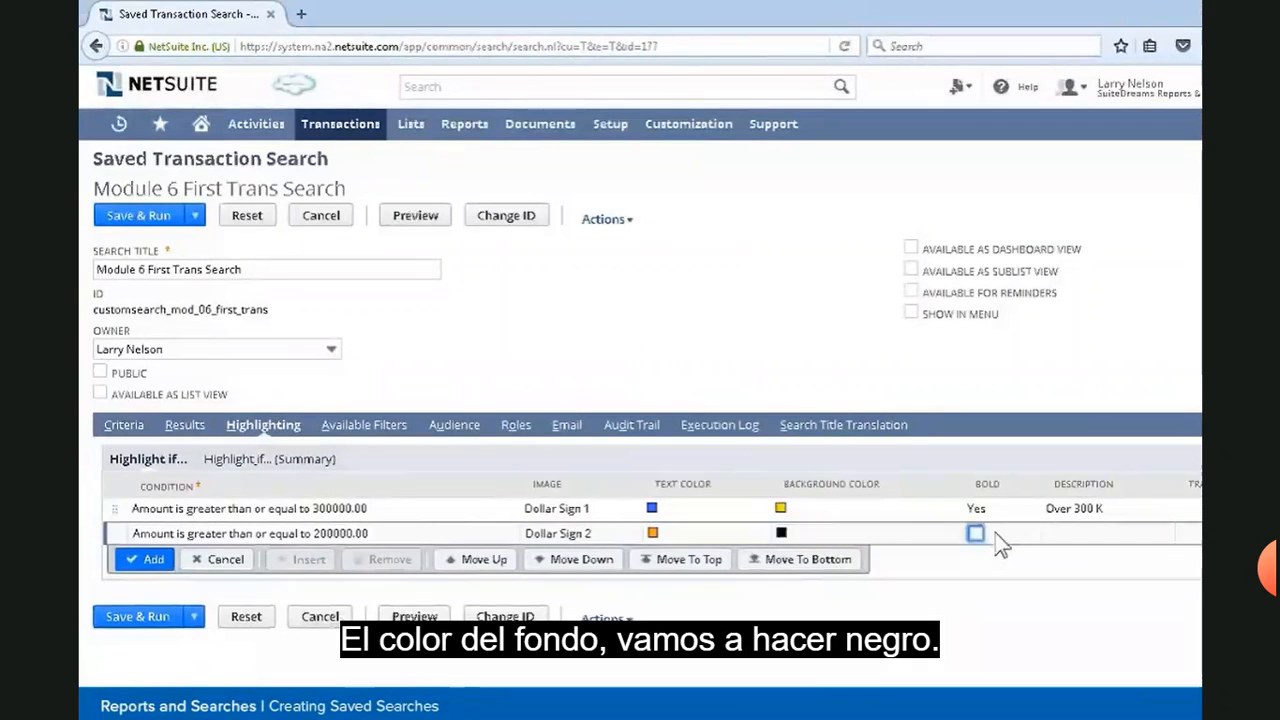
# Describe the 200000 highlighting rule as "Over 200 K" and add it to the list
pyautogui.click(1071, 533)
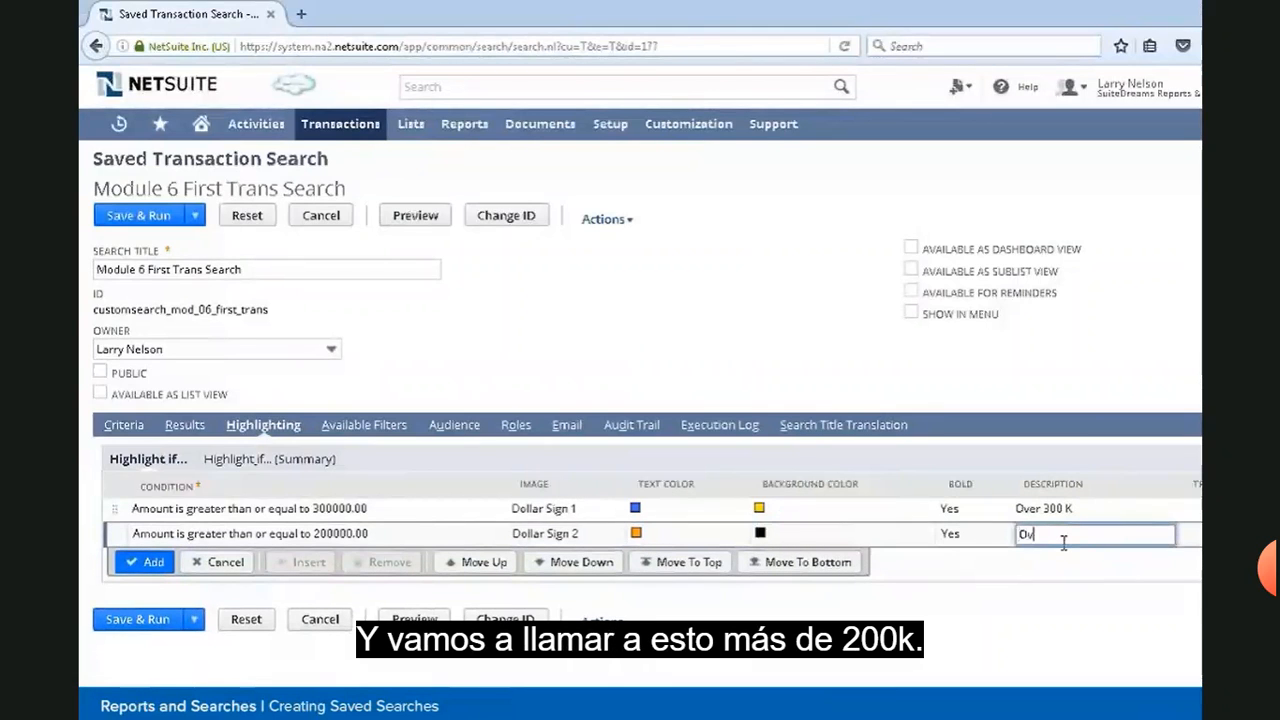
pyautogui.write('Over 200 k')
pyautogui.press('BackSpace')
pyautogui.write('K')
pyautogui.press('Return')
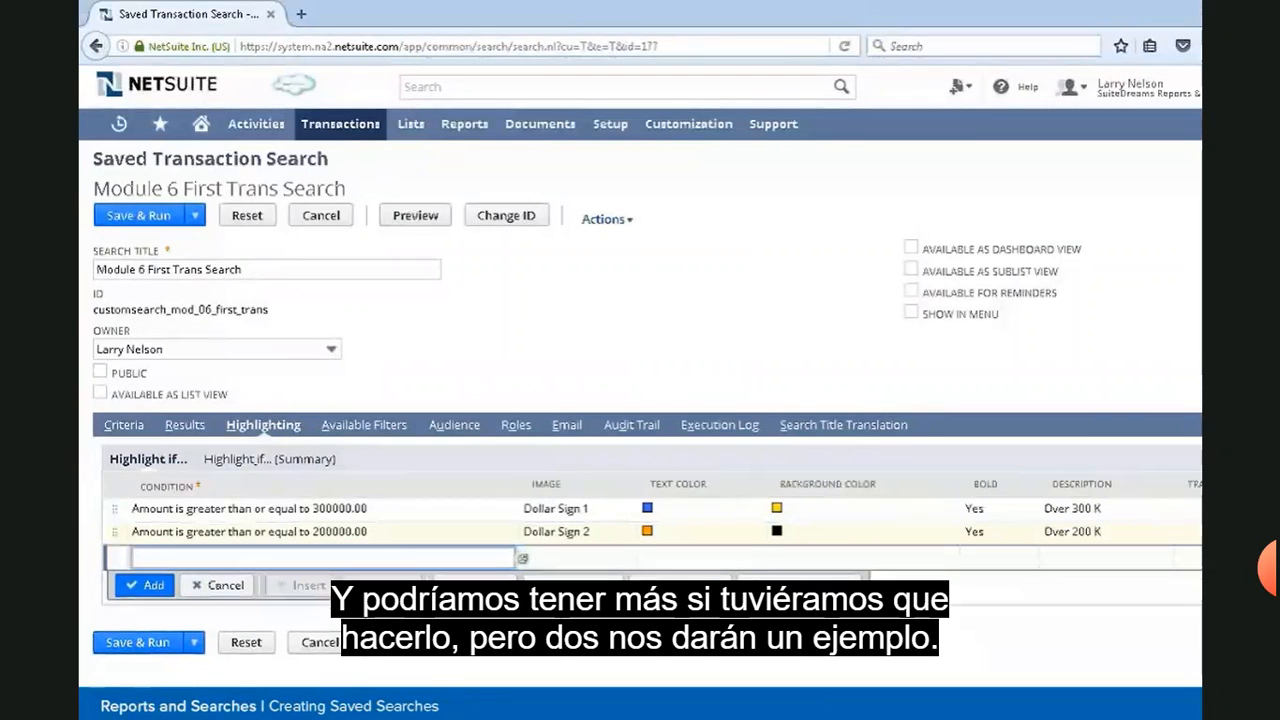
# Save and run the search, and sort its results by Amount from highest to lowest
pyautogui.click(140, 216)
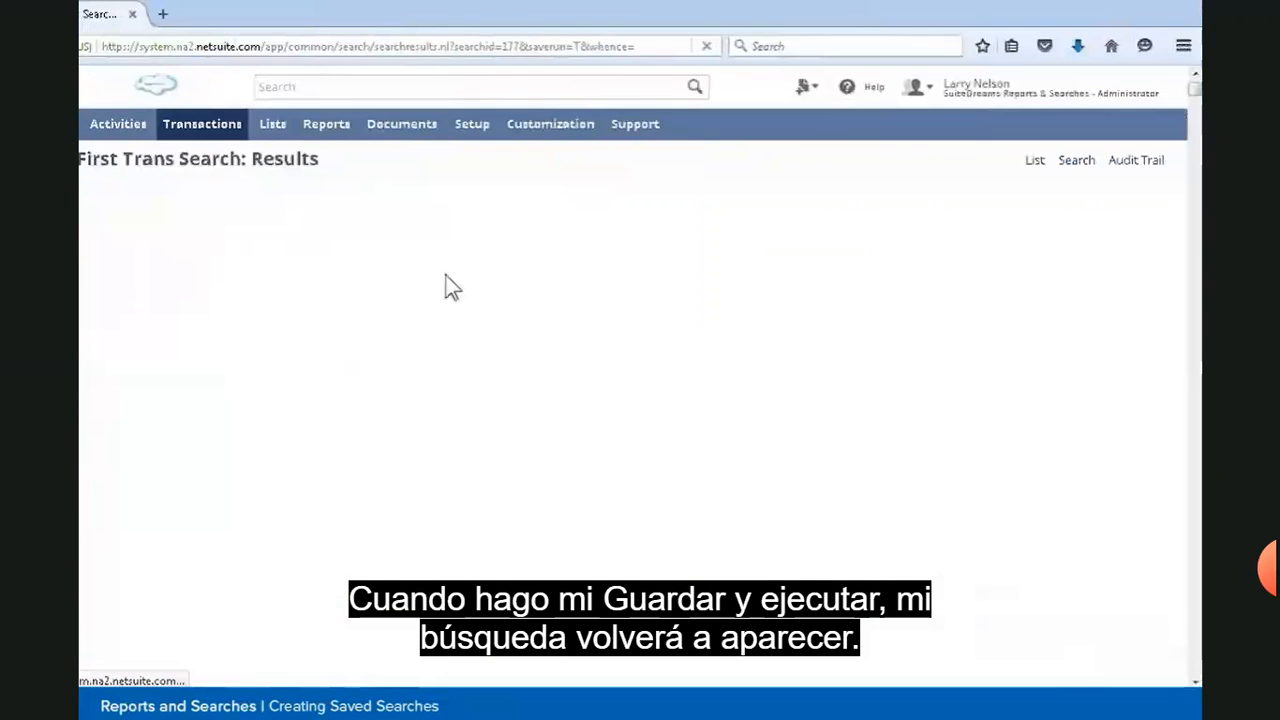
pyautogui.scroll(-10, 528, 452)
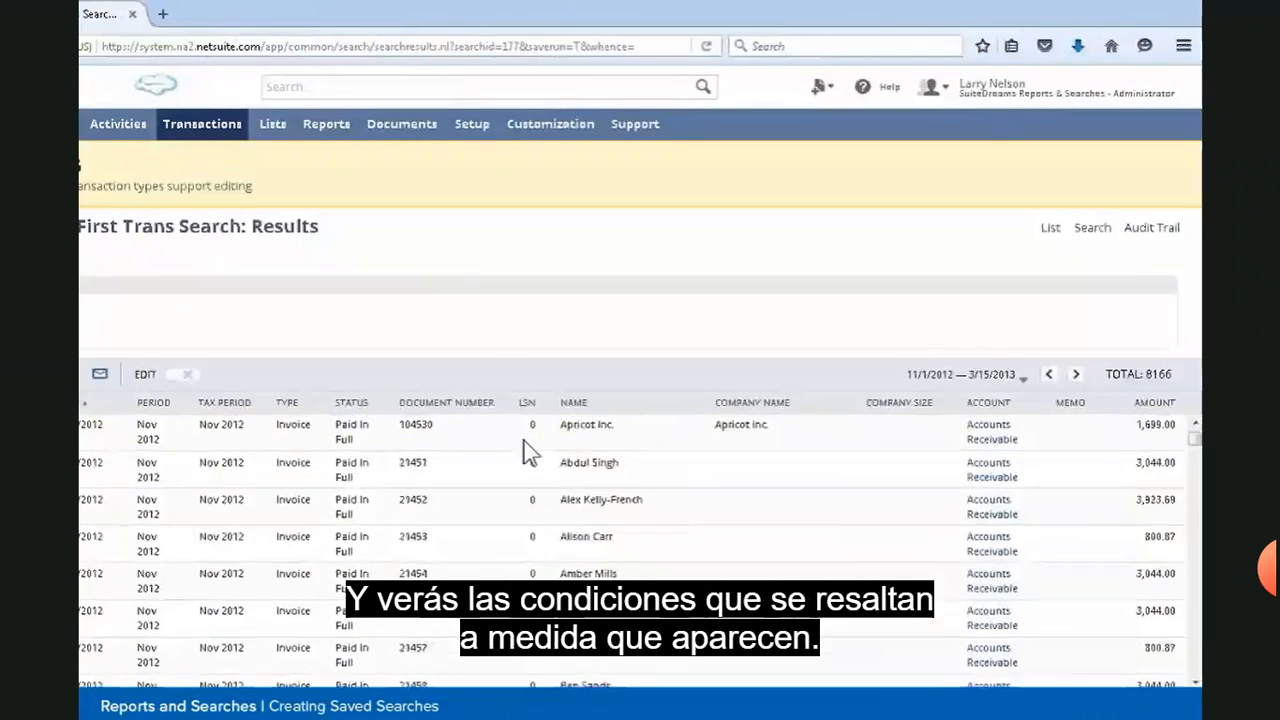
pyautogui.scroll(-10, 528, 452)
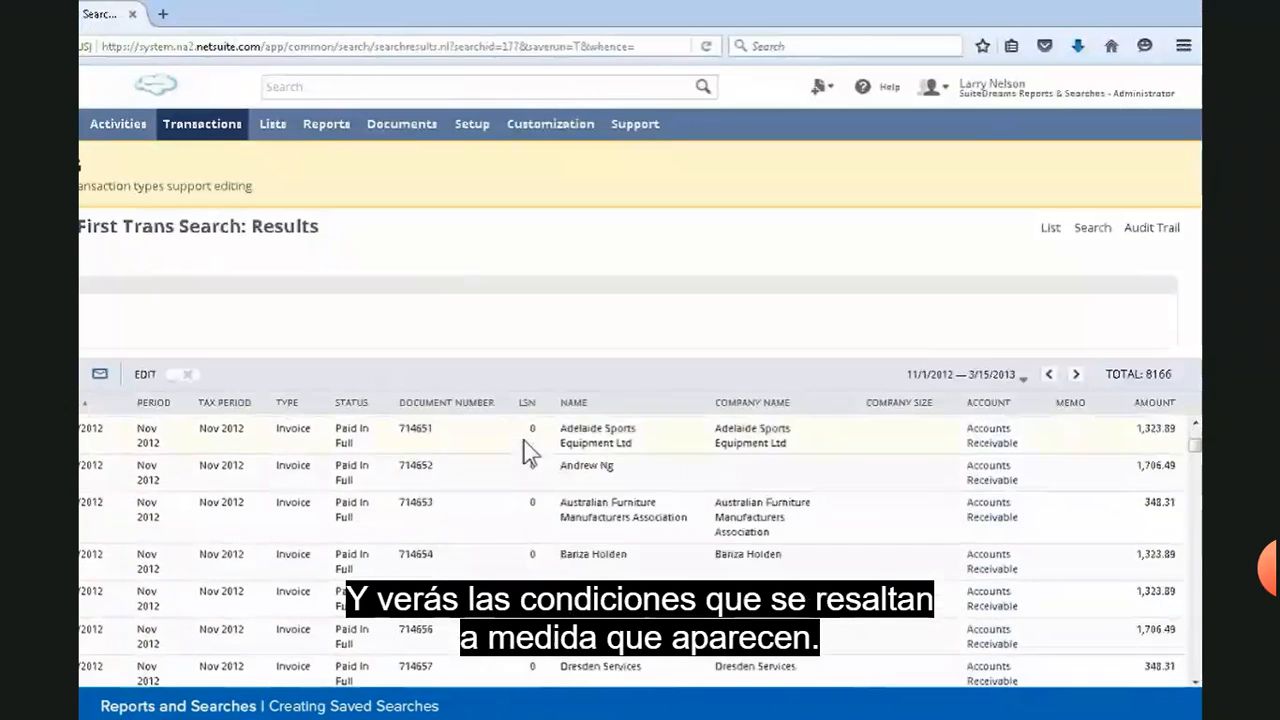
pyautogui.scroll(-10, 528, 452)
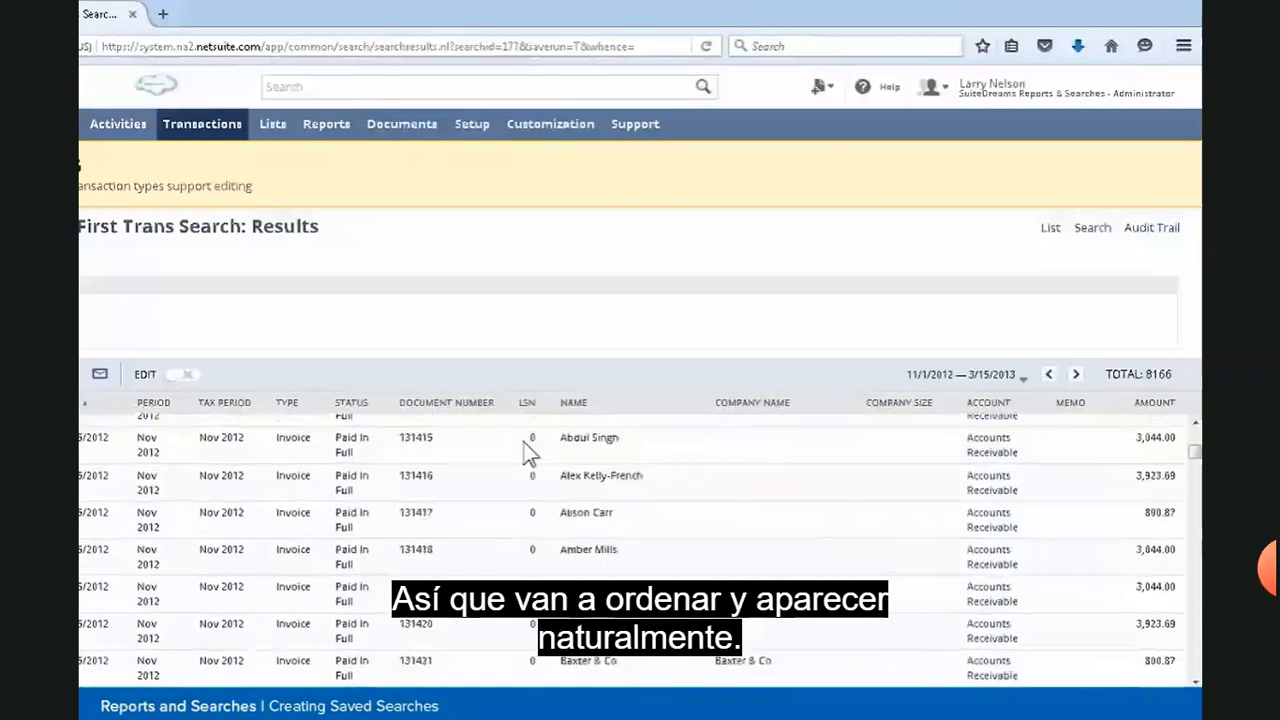
pyautogui.scroll(-3, 528, 452)
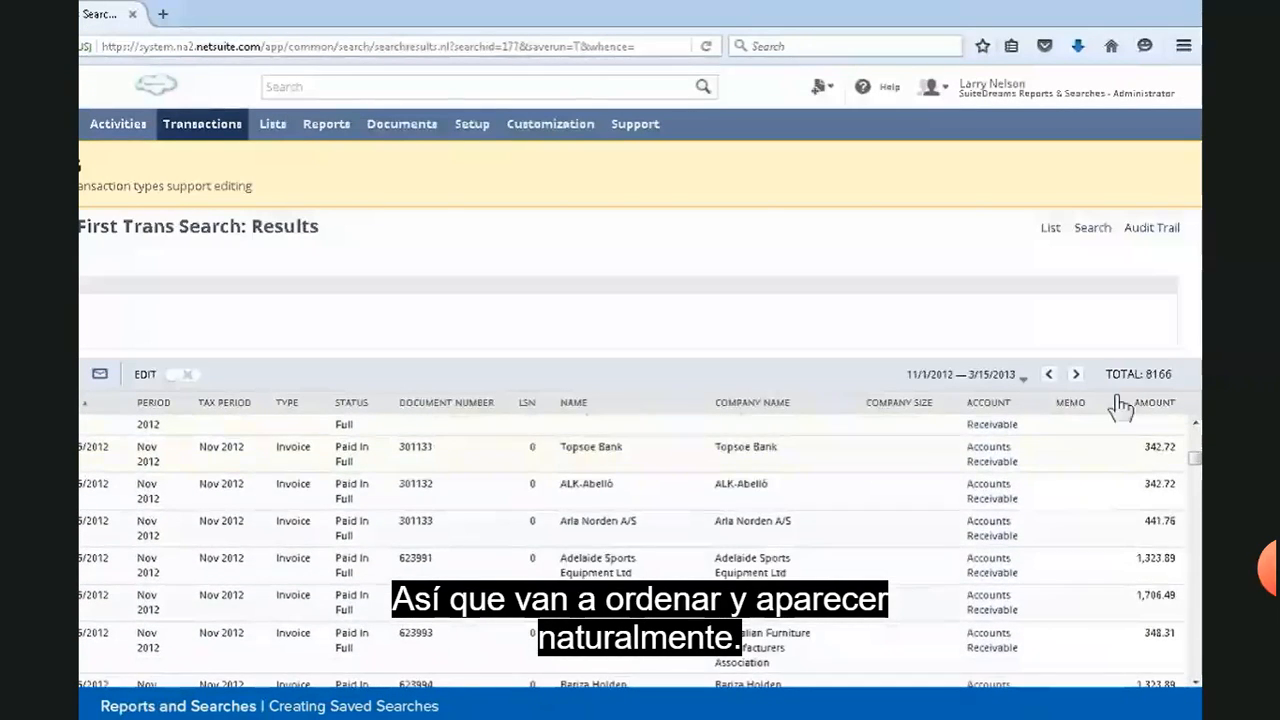
pyautogui.click(1158, 404)
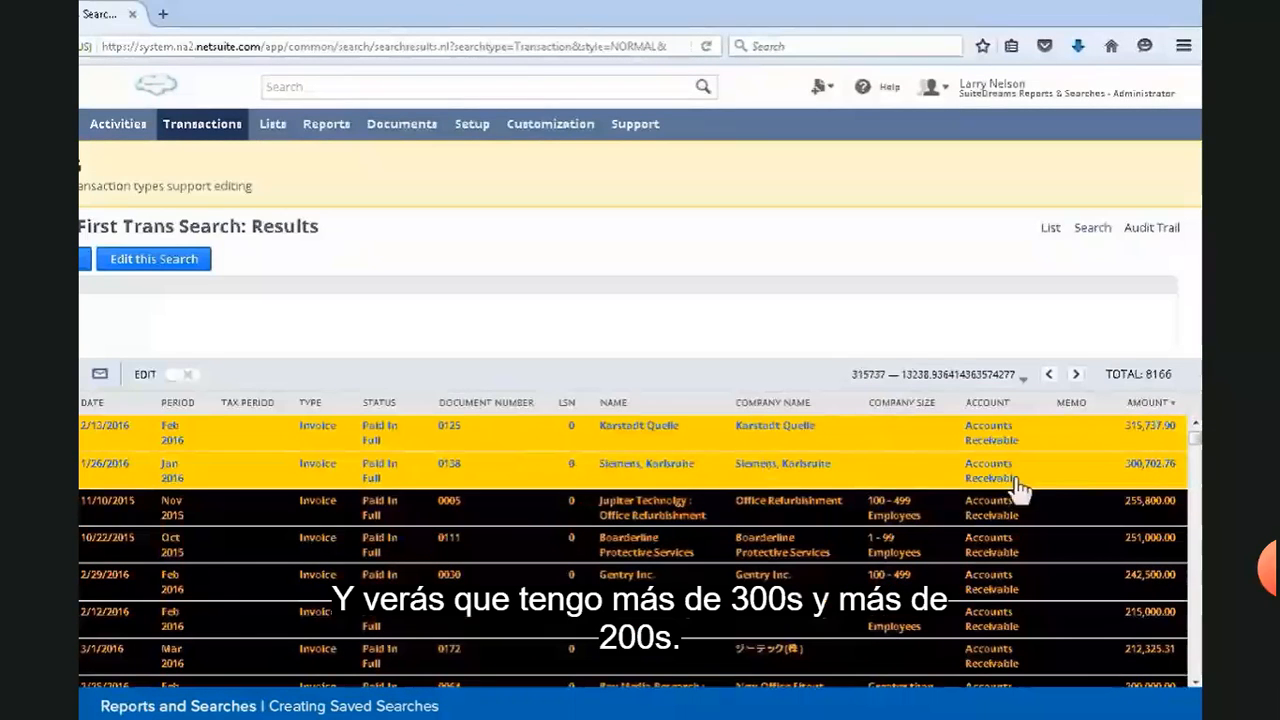
# Examine the highlighted and unhighlighted rows in the sorted results and the highlighting legend below the overall total
pyautogui.moveTo(1125, 482)
pyautogui.scroll(-5, 951, 564)
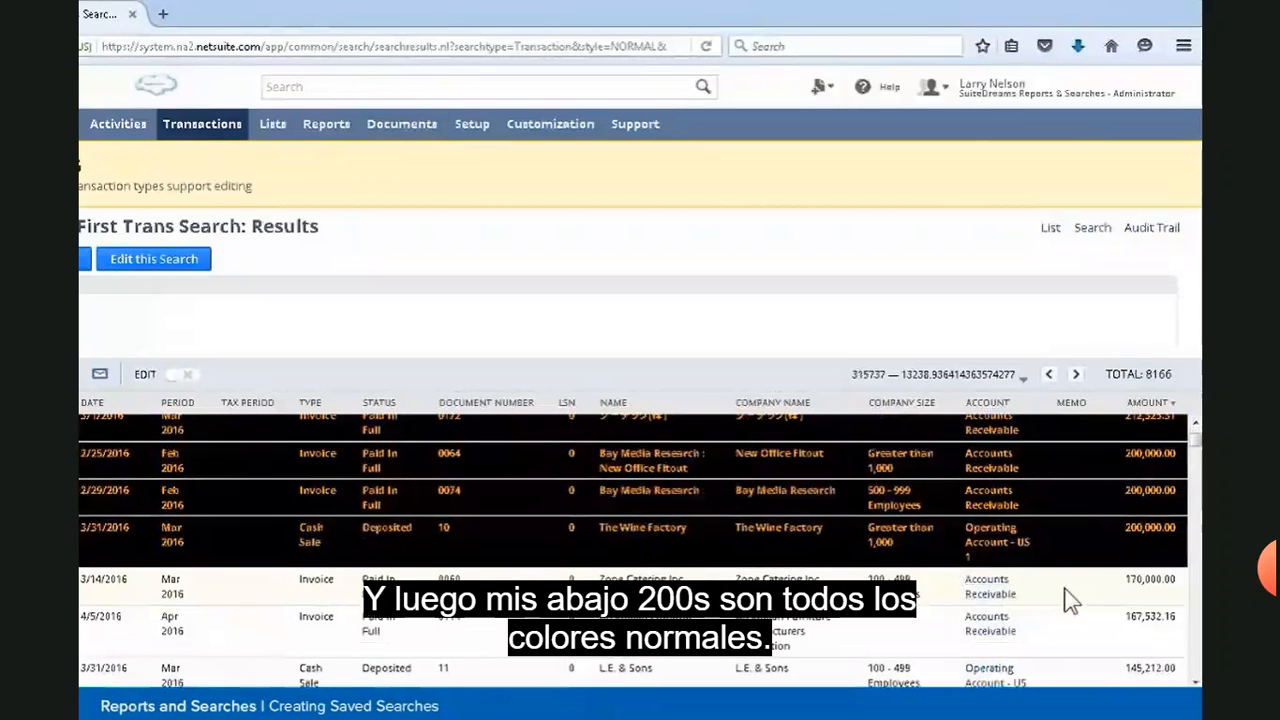
pyautogui.scroll(-1, 1065, 598)
pyautogui.scroll(-1, 1066, 598)
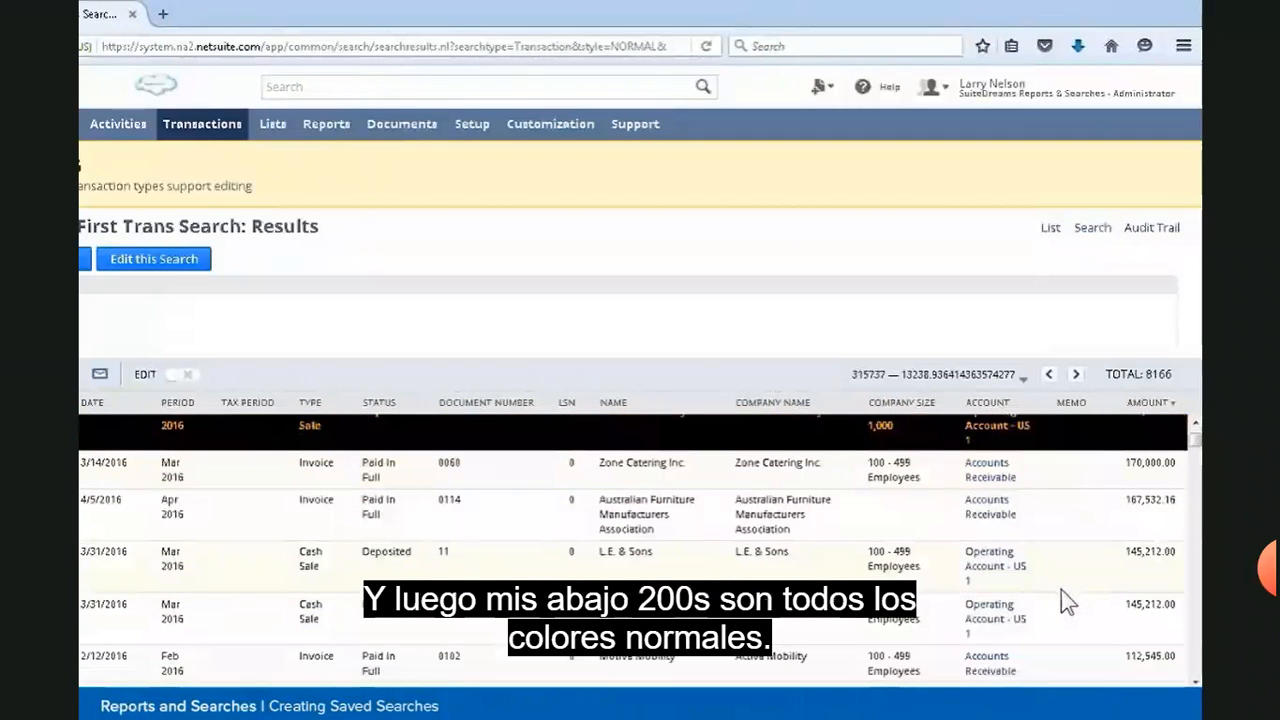
pyautogui.scroll(2, 1062, 592)
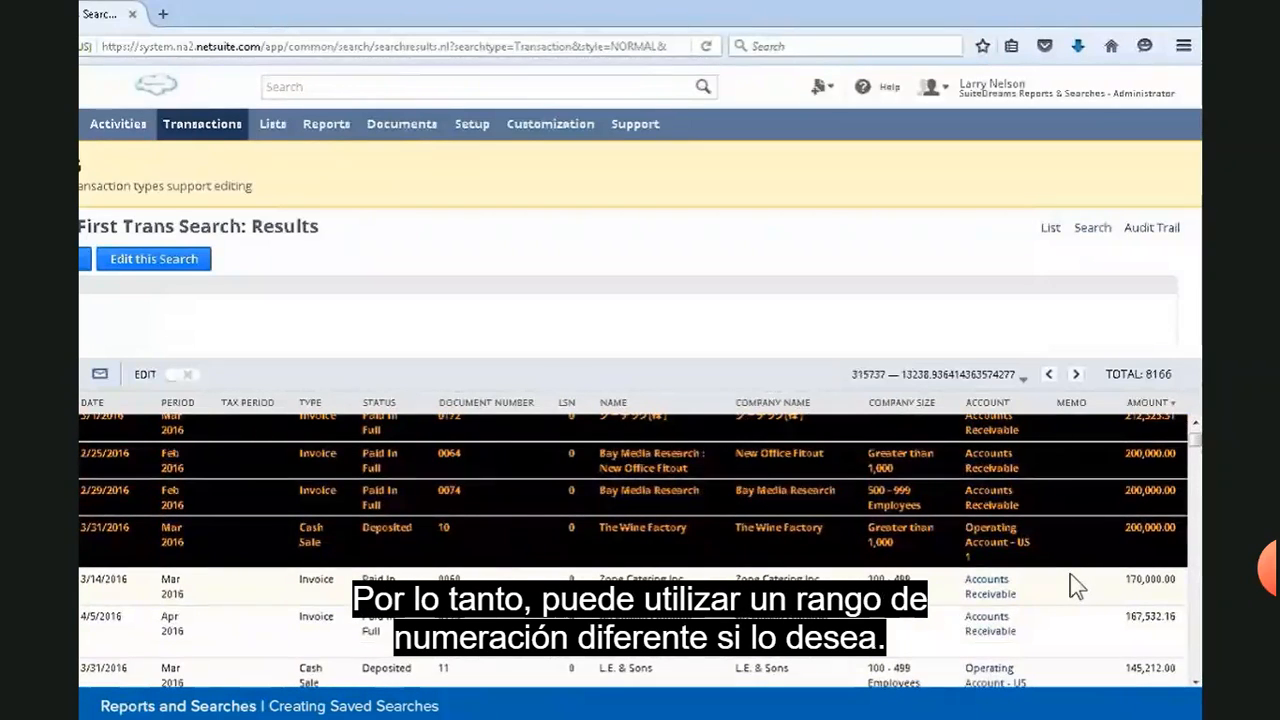
pyautogui.scroll(5, 1070, 575)
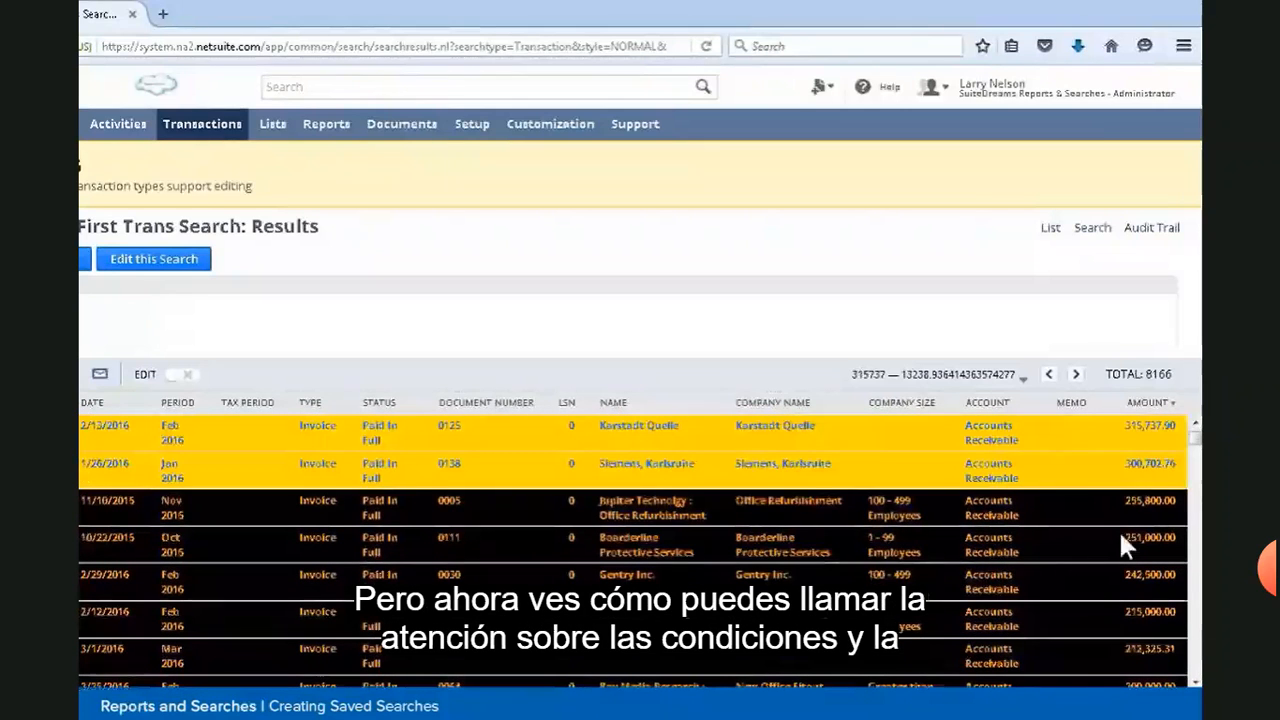
pyautogui.moveTo(1195, 440); pyautogui.dragTo(1195, 668)
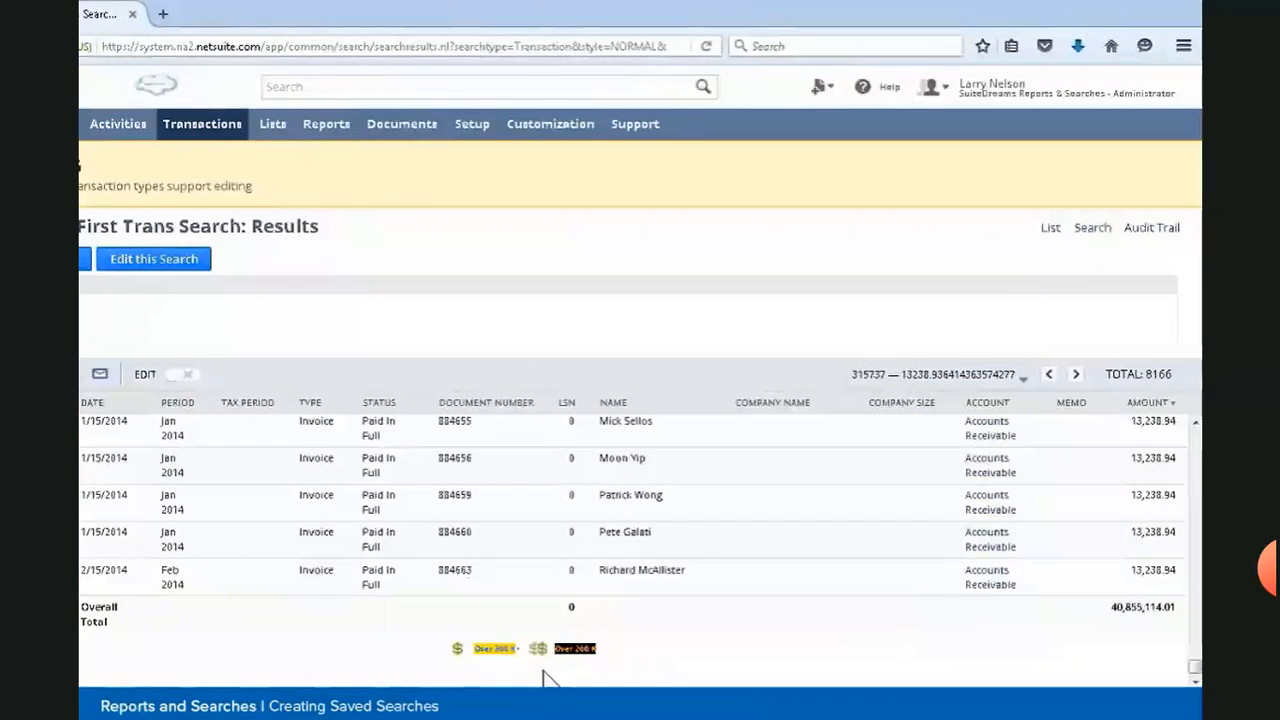
# Reopen the saved search for editing and add Subsidiary as an available filter shown in the filter region
pyautogui.click(162, 262)
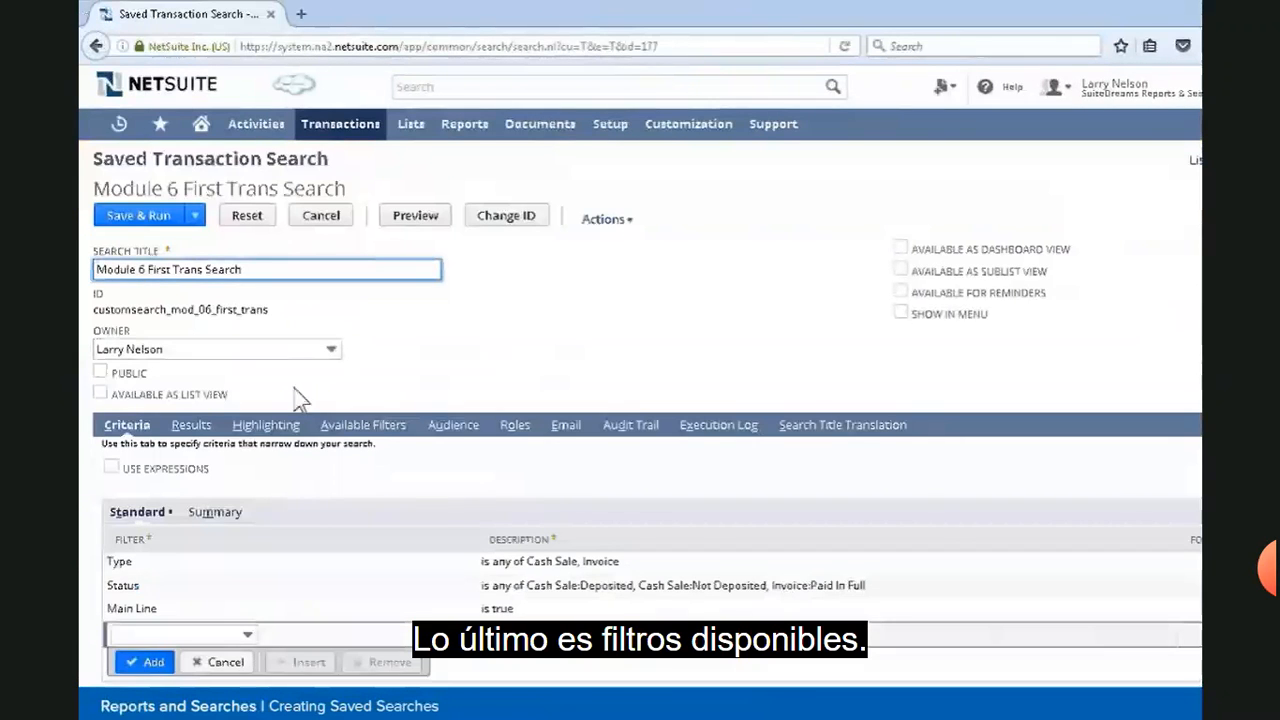
pyautogui.click(375, 428)
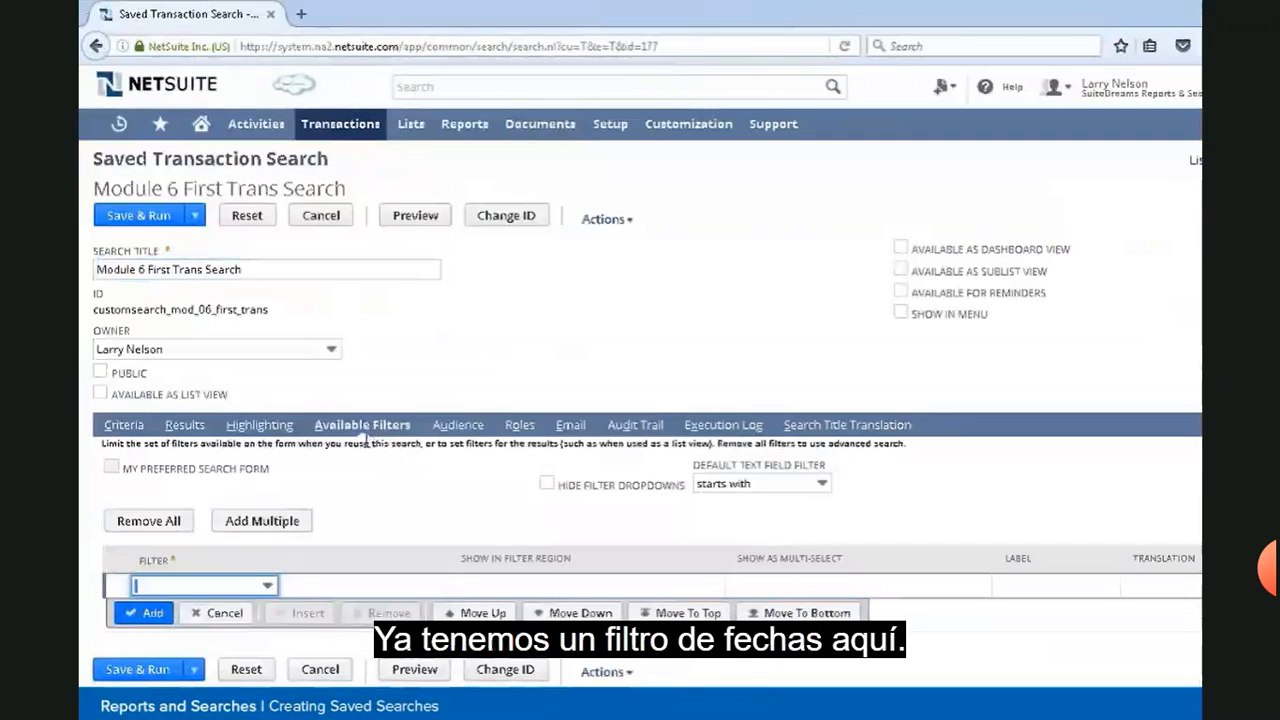
pyautogui.click(262, 587)
pyautogui.scroll(-1, 263, 565)
pyautogui.scroll(-3, 262, 565)
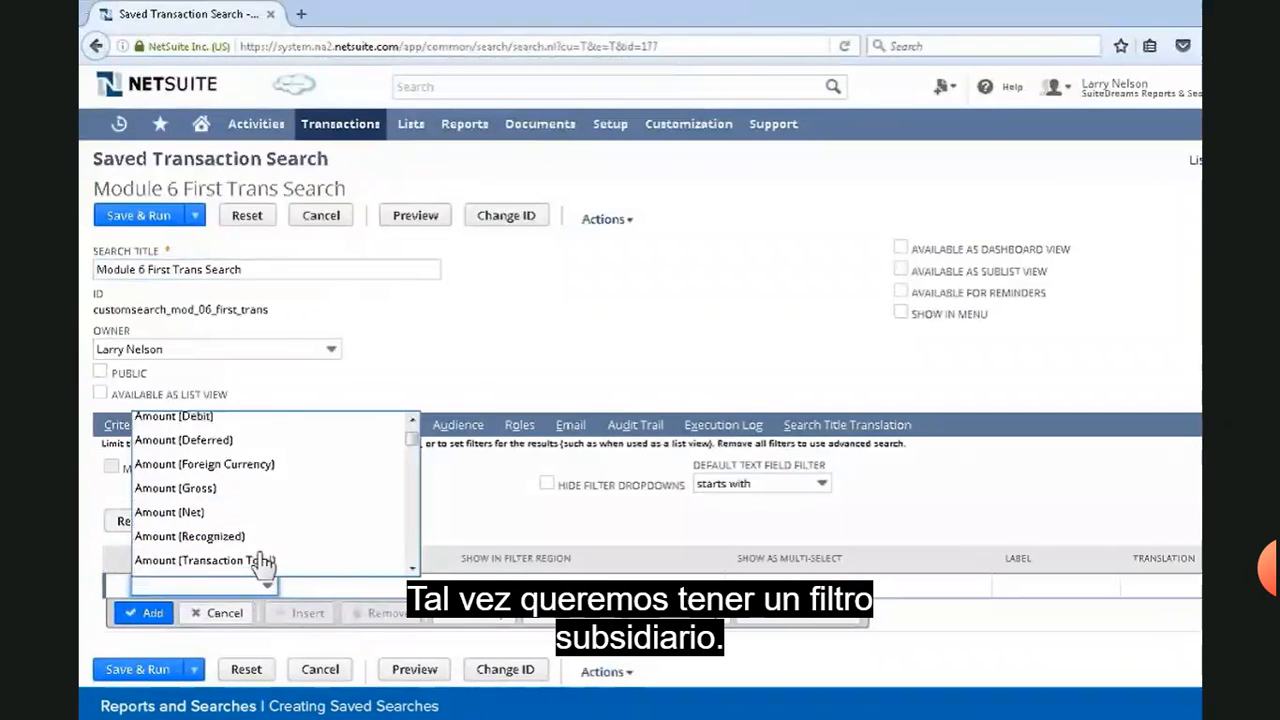
pyautogui.write('s Effective Date')
pyautogui.scroll(-5, 268, 563)
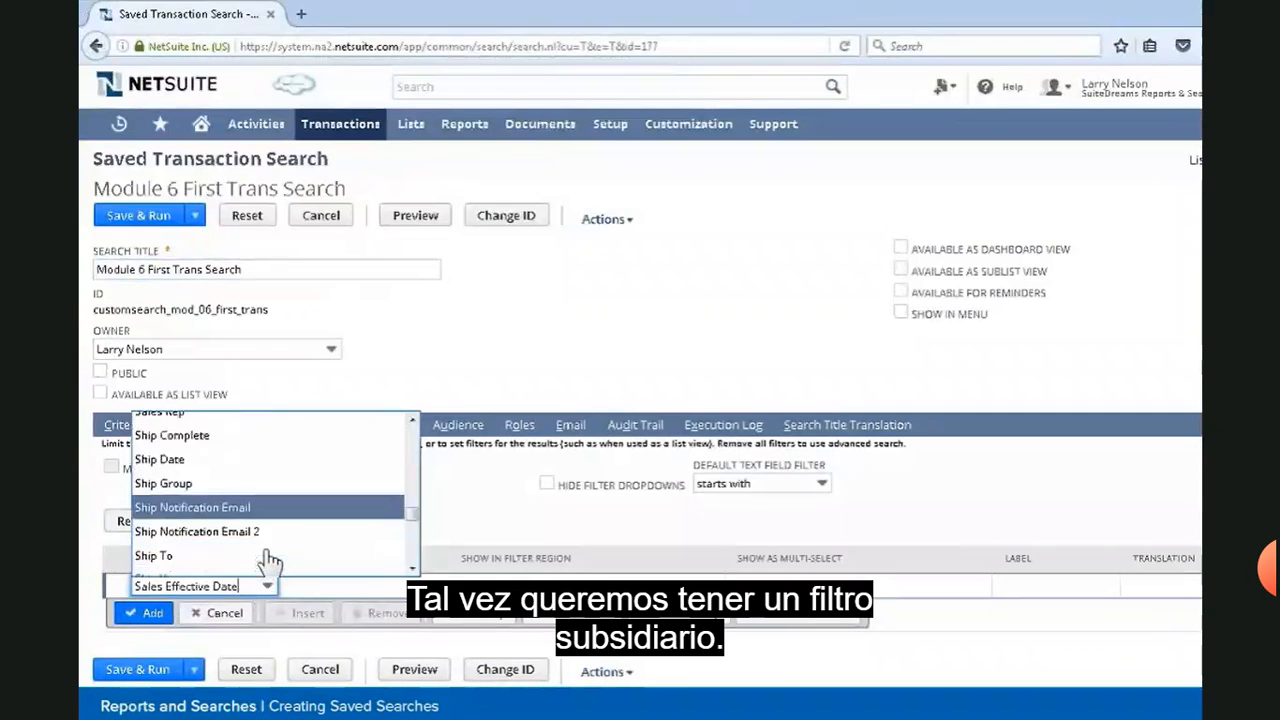
pyautogui.scroll(-4, 268, 560)
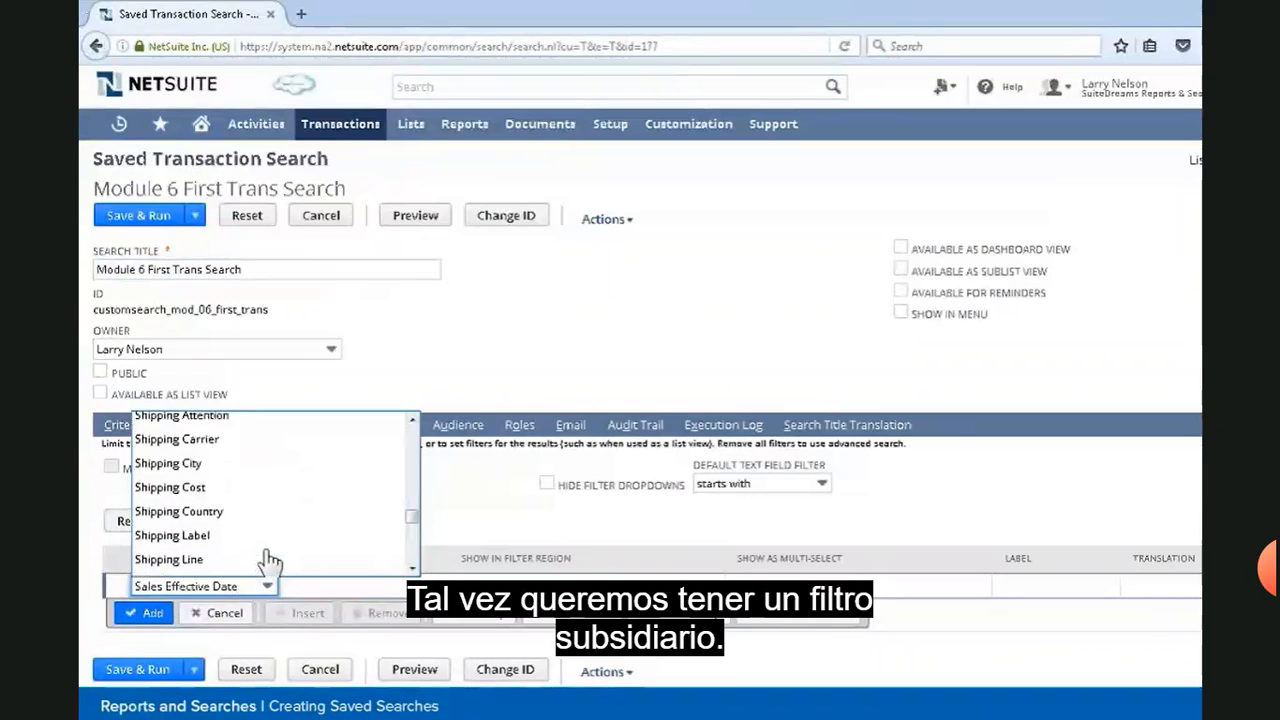
pyautogui.scroll(-1, 268, 560)
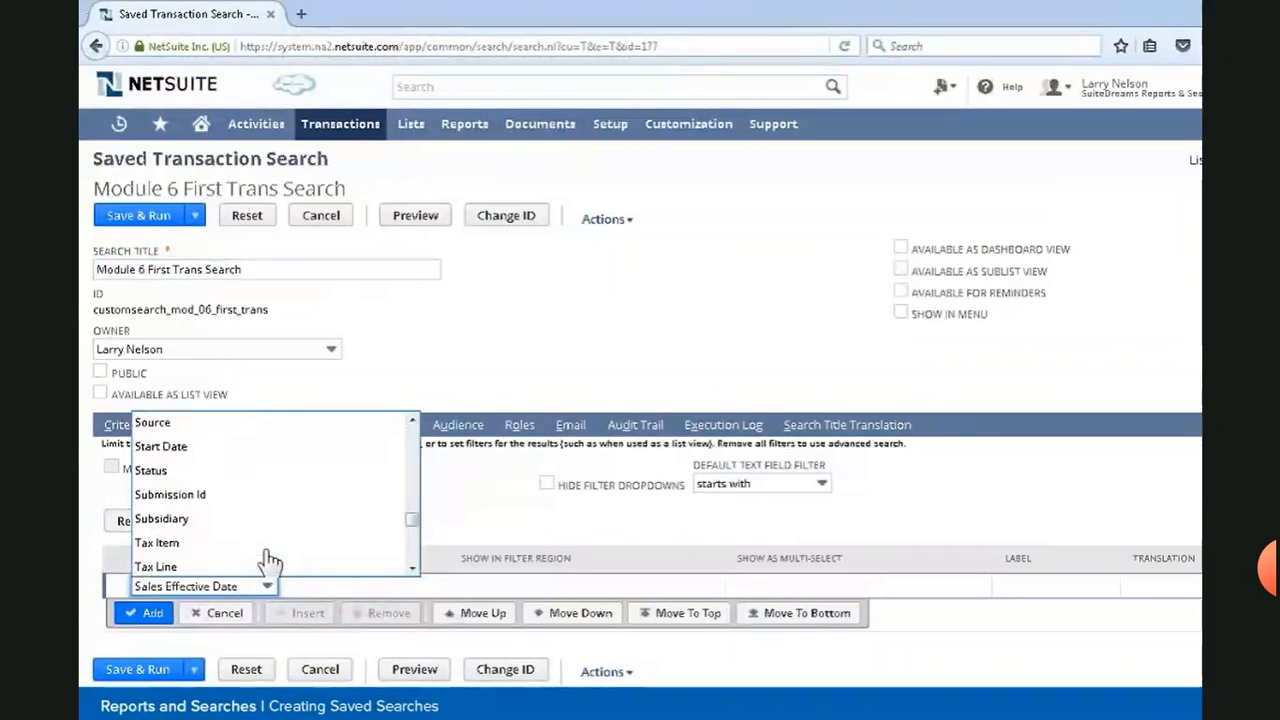
pyautogui.click(270, 538)
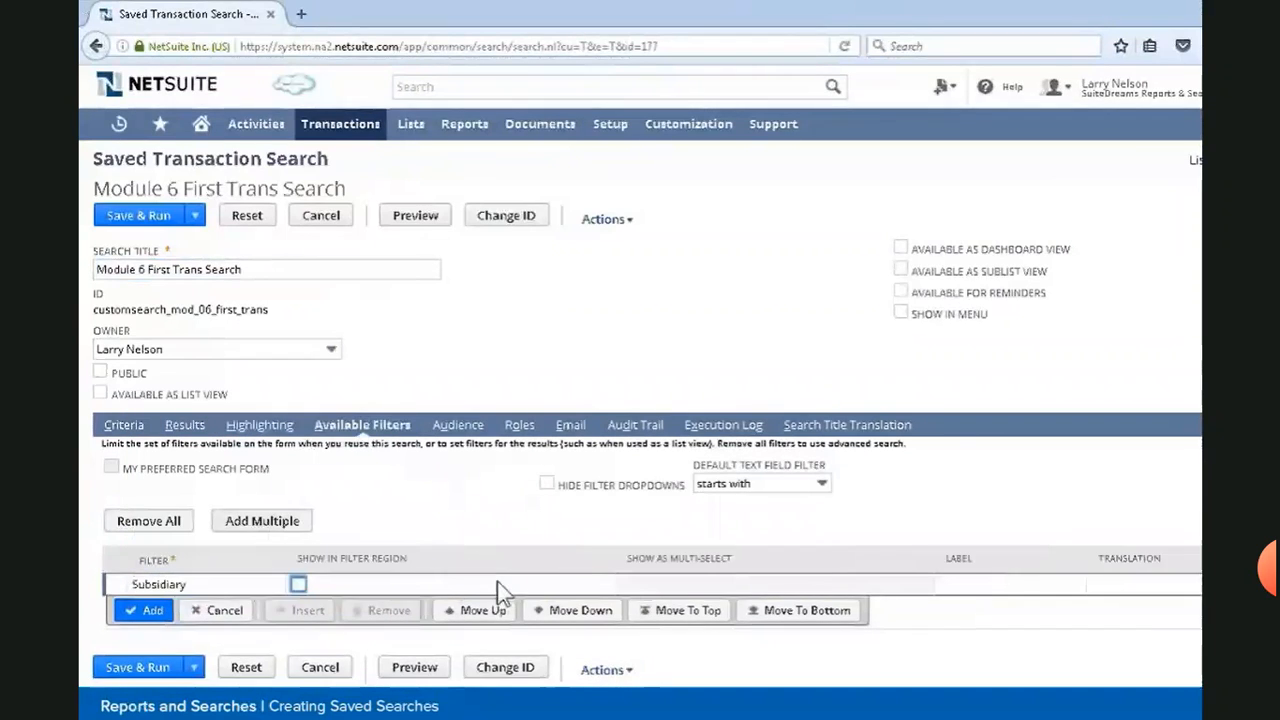
pyautogui.click(145, 610)
# Add Location as an available filter shown in the filter region, and save and run the search
pyautogui.click(180, 604)
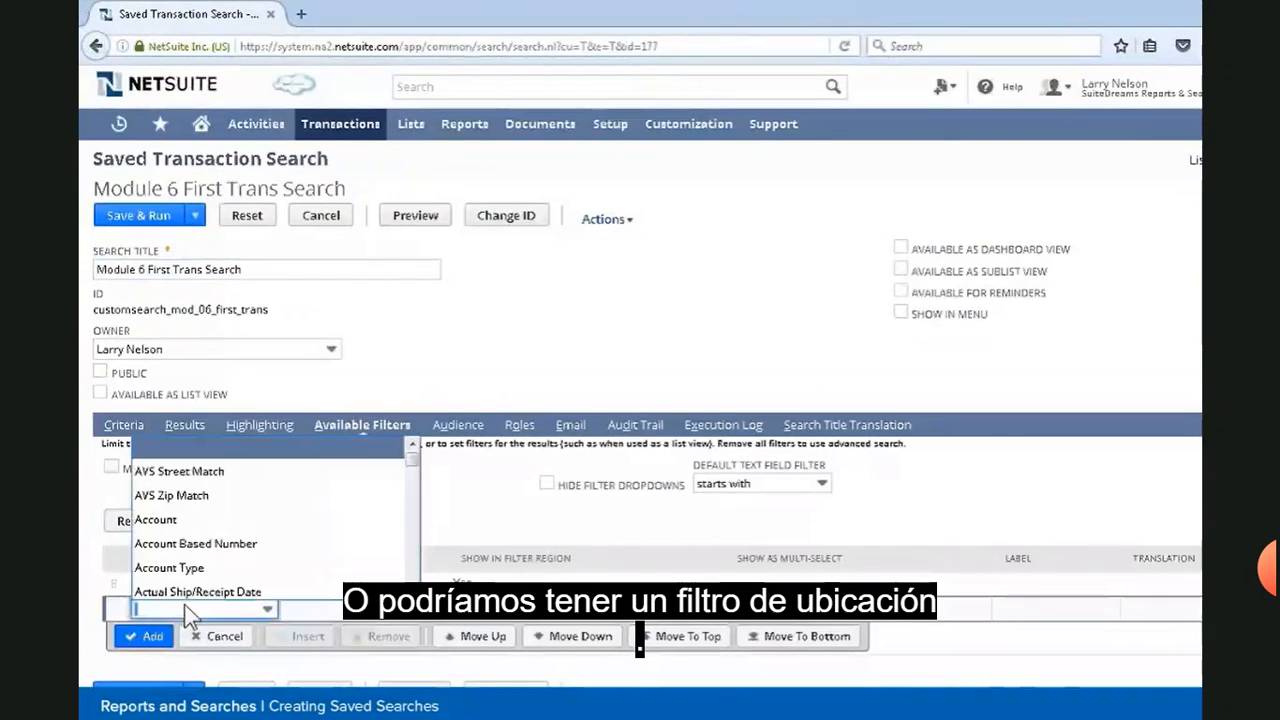
pyautogui.write('Location')
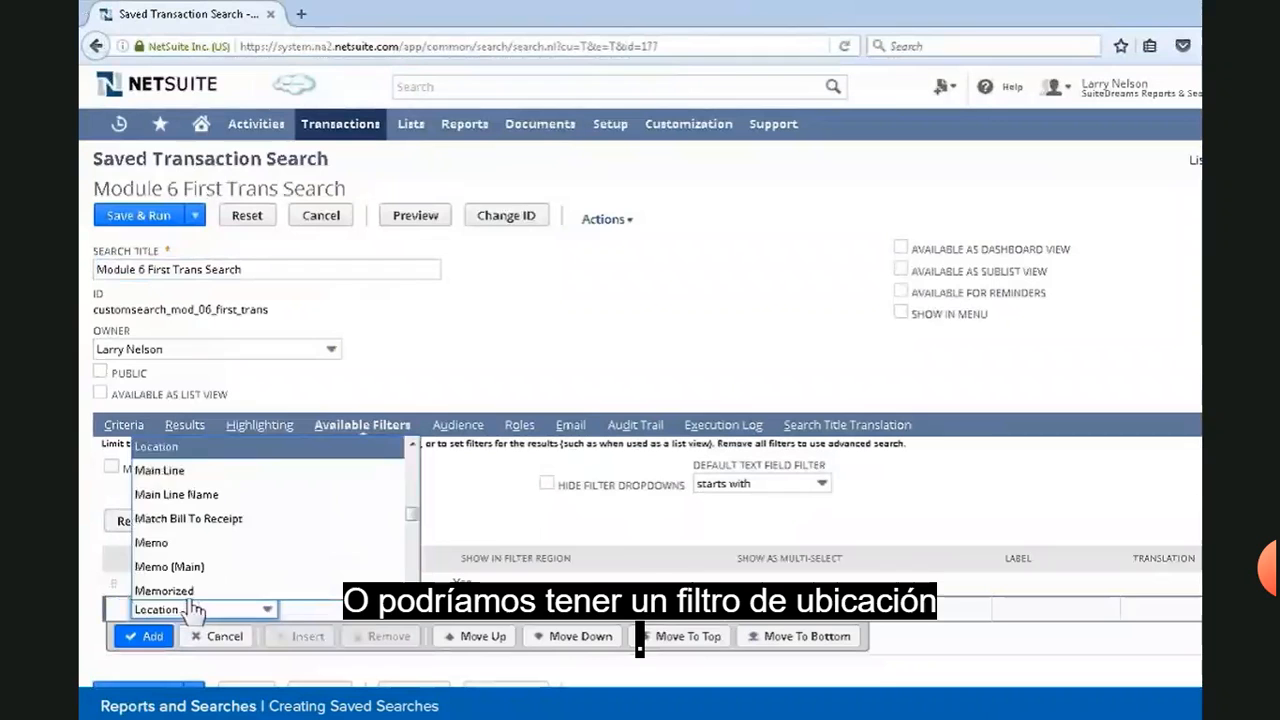
pyautogui.press('Return')
pyautogui.click(293, 607)
pyautogui.click(150, 632)
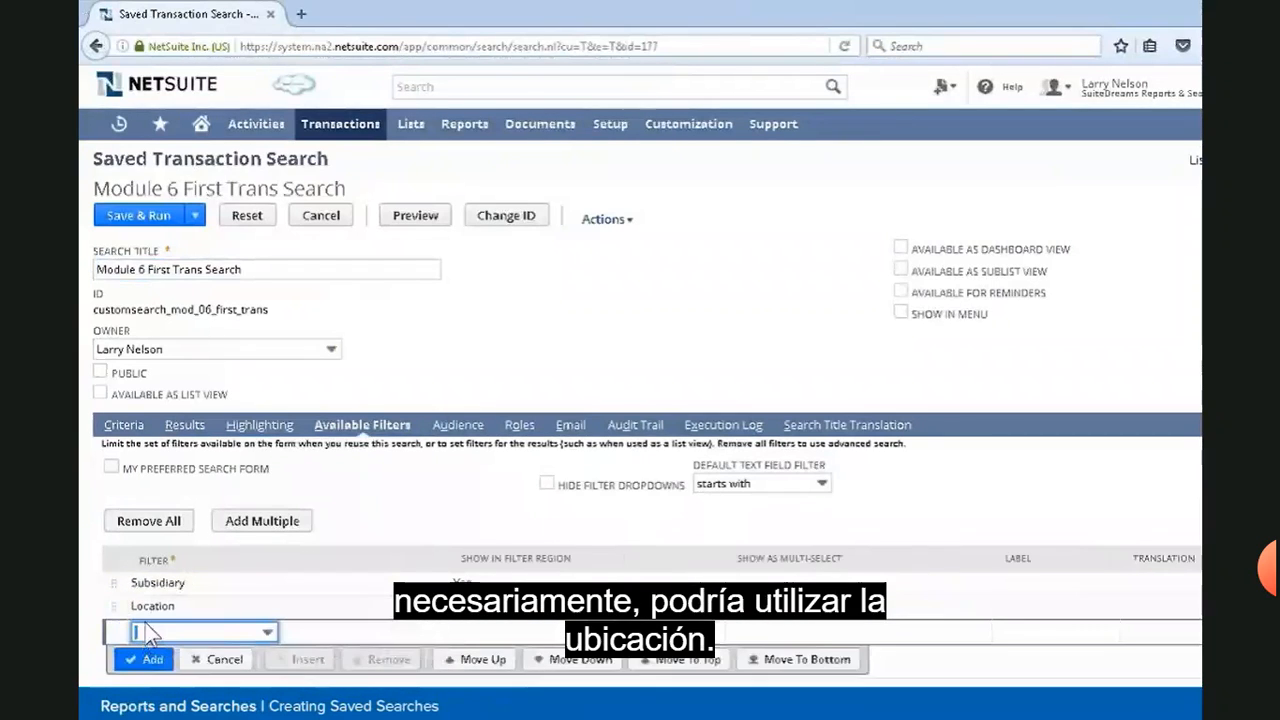
pyautogui.click(125, 222)
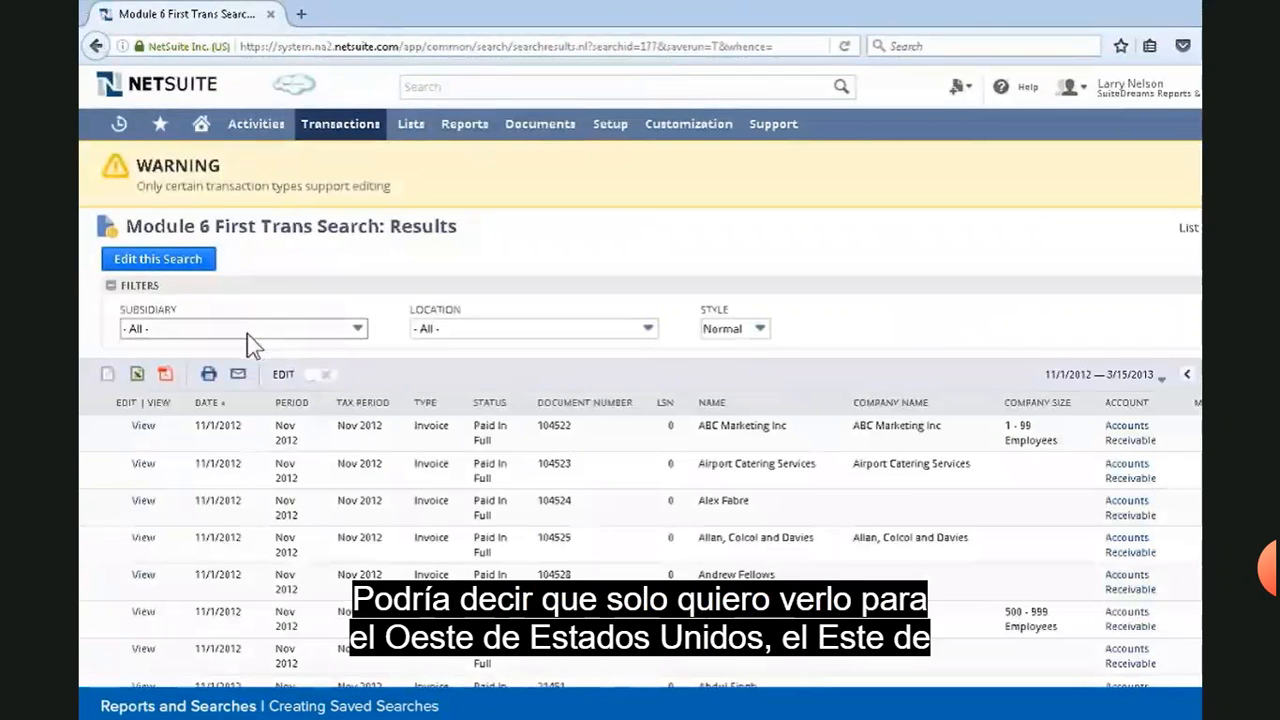
# Look through the choices offered by the Location and Subsidiary filters above the results, leaving both set to All
pyautogui.click(449, 336)
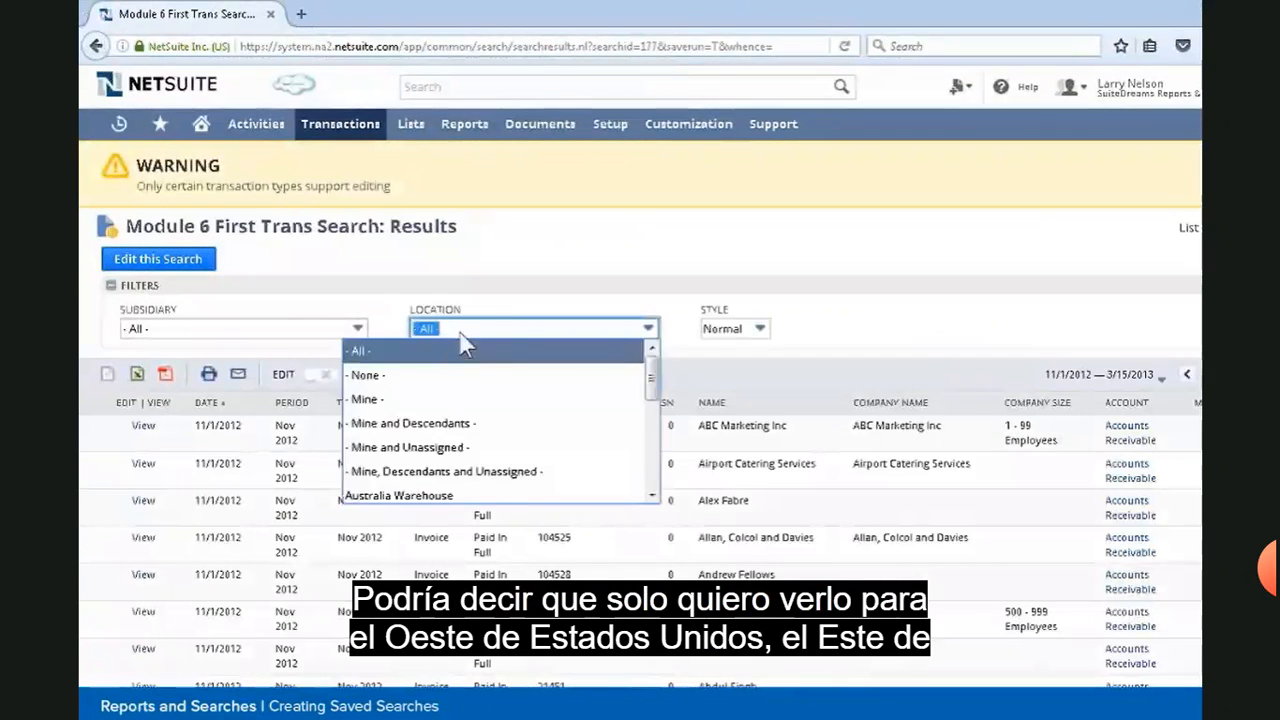
pyautogui.scroll(-5, 476, 428)
pyautogui.scroll(-1, 476, 428)
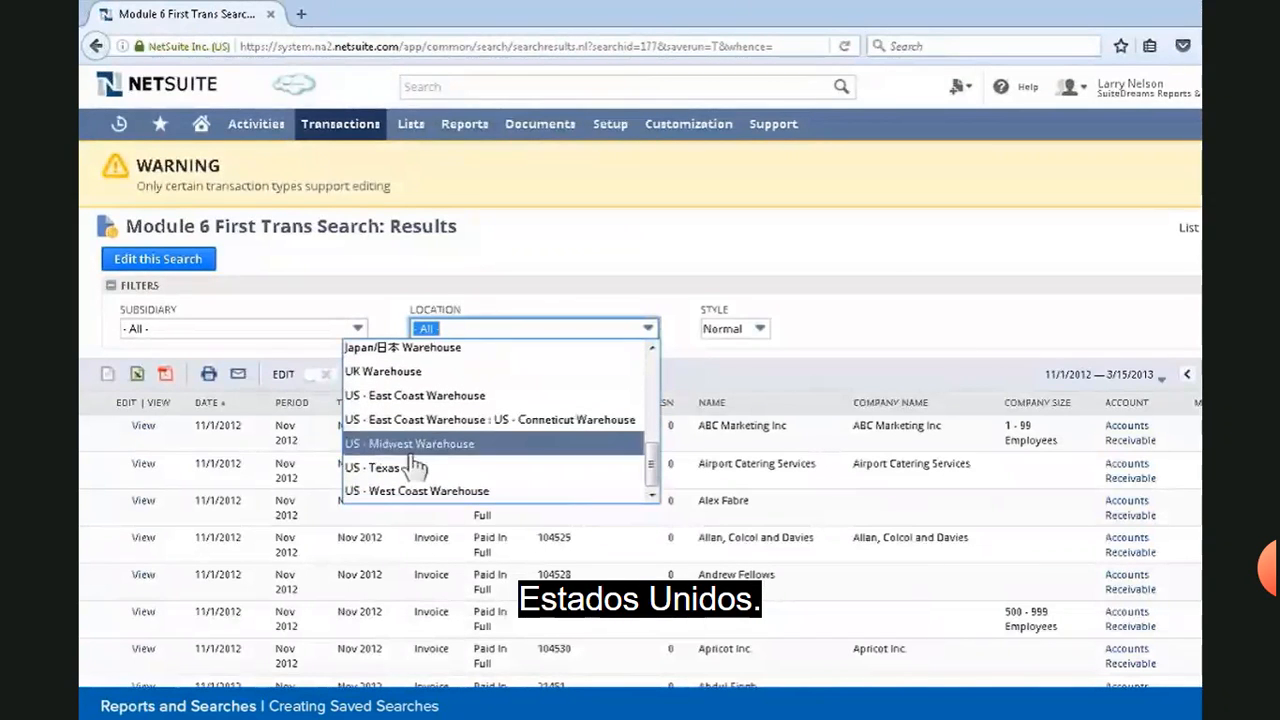
pyautogui.click(513, 268)
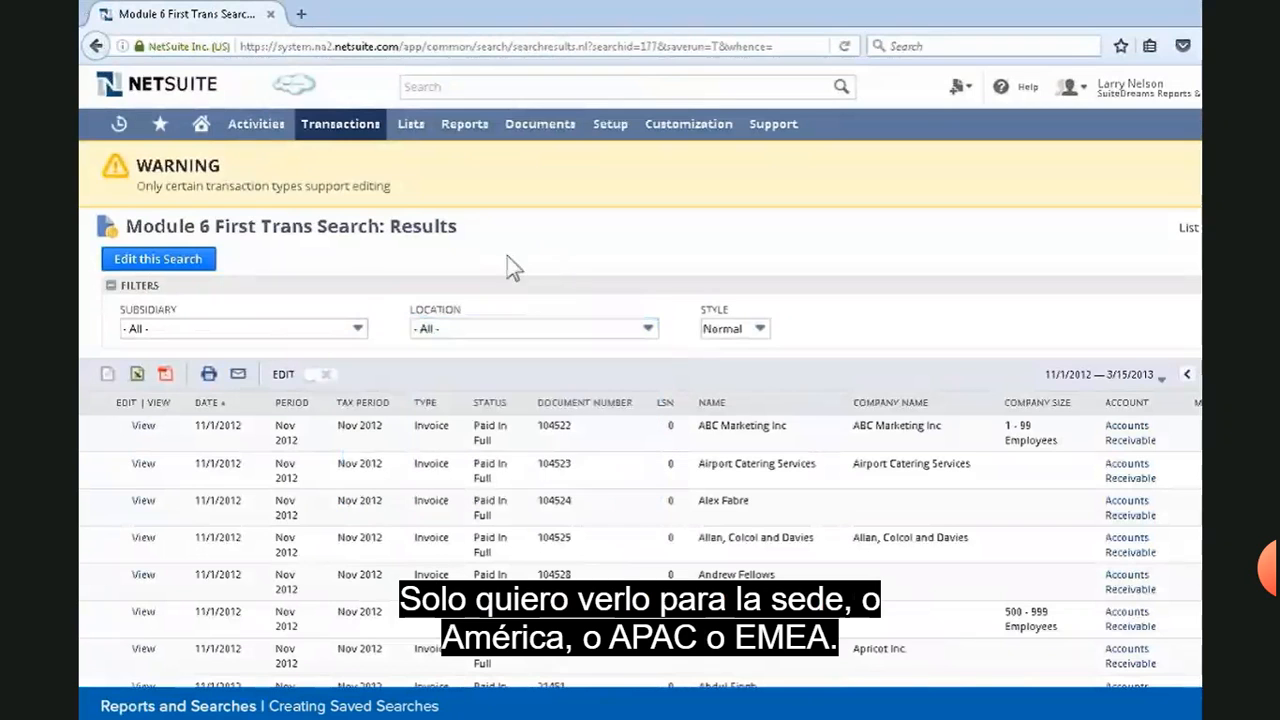
pyautogui.click(340, 330)
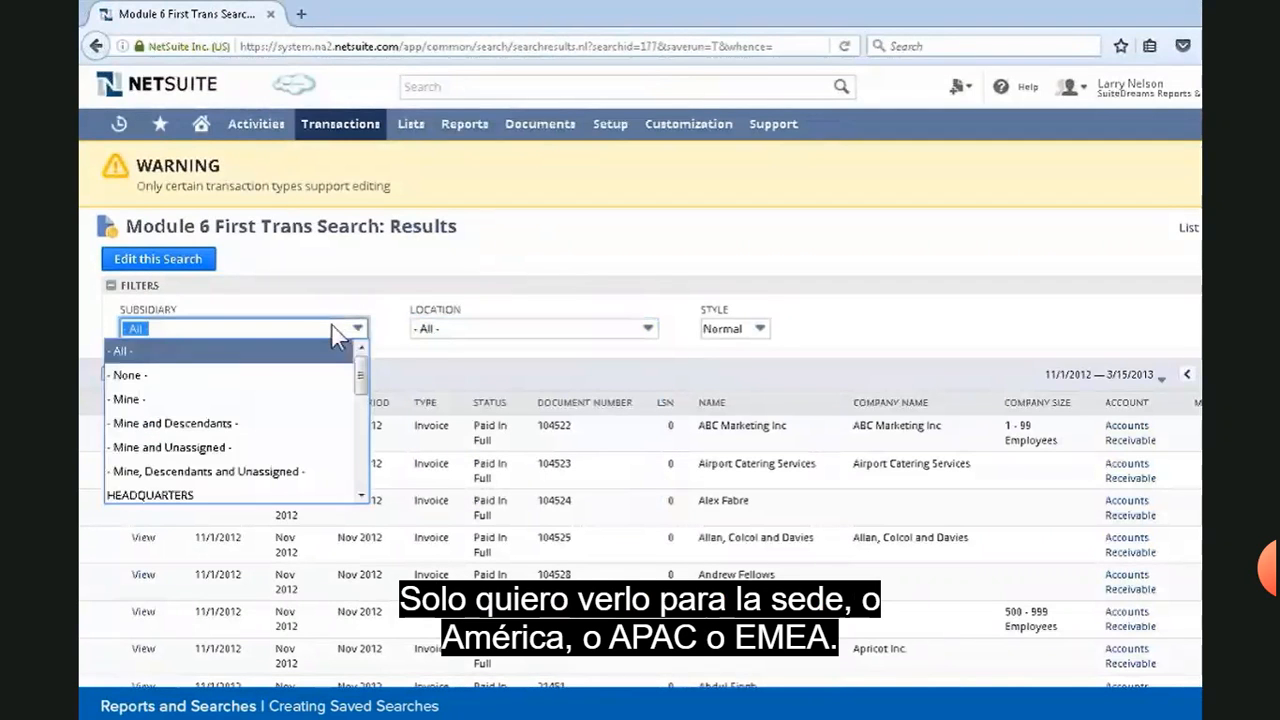
pyautogui.scroll(-3, 329, 408)
pyautogui.scroll(-2, 329, 408)
pyautogui.scroll(-1, 329, 408)
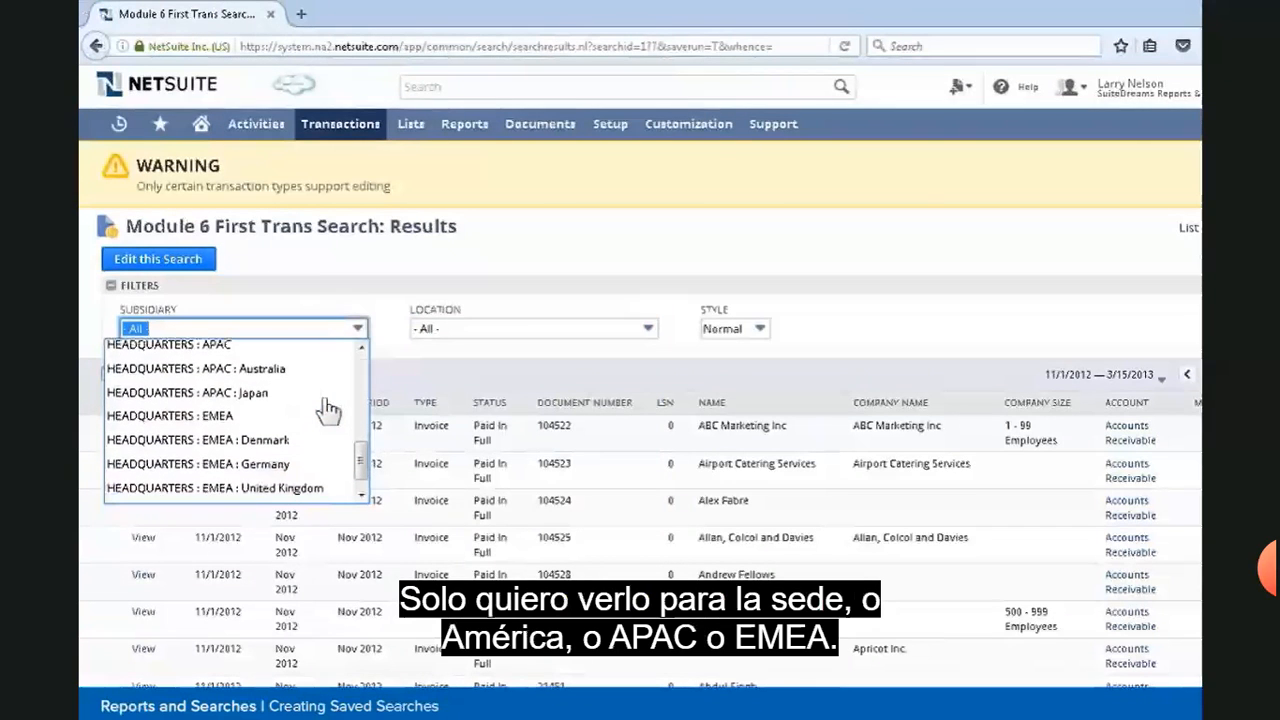
pyautogui.click(545, 257)
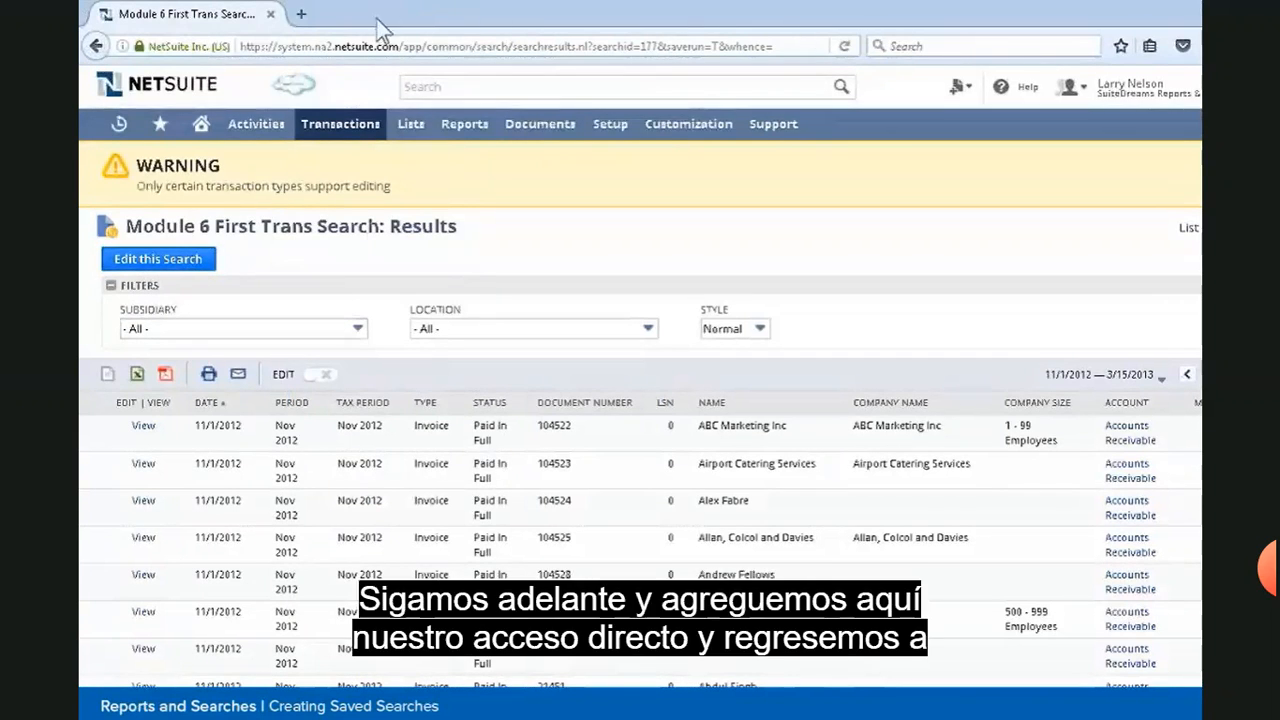
# Add the Module 6 First Trans Search results page to the shortcuts
pyautogui.moveTo(201, 125)
pyautogui.moveTo(160, 124)
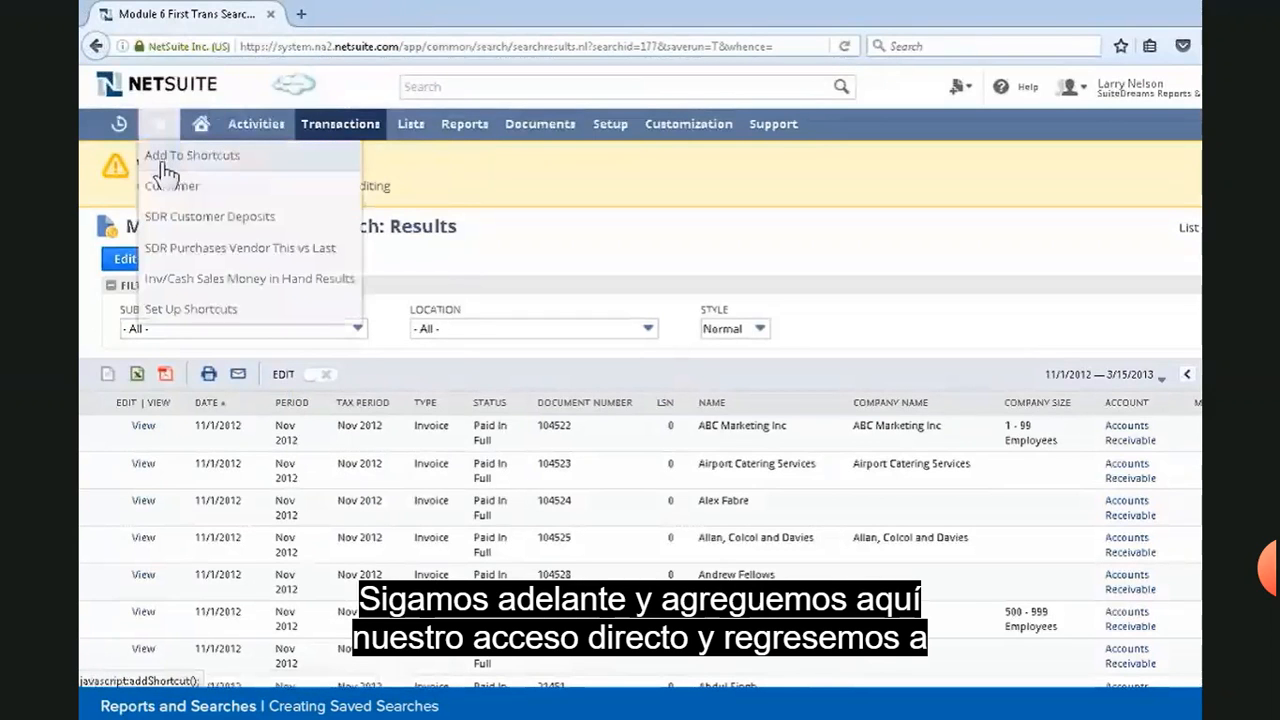
pyautogui.click(165, 158)
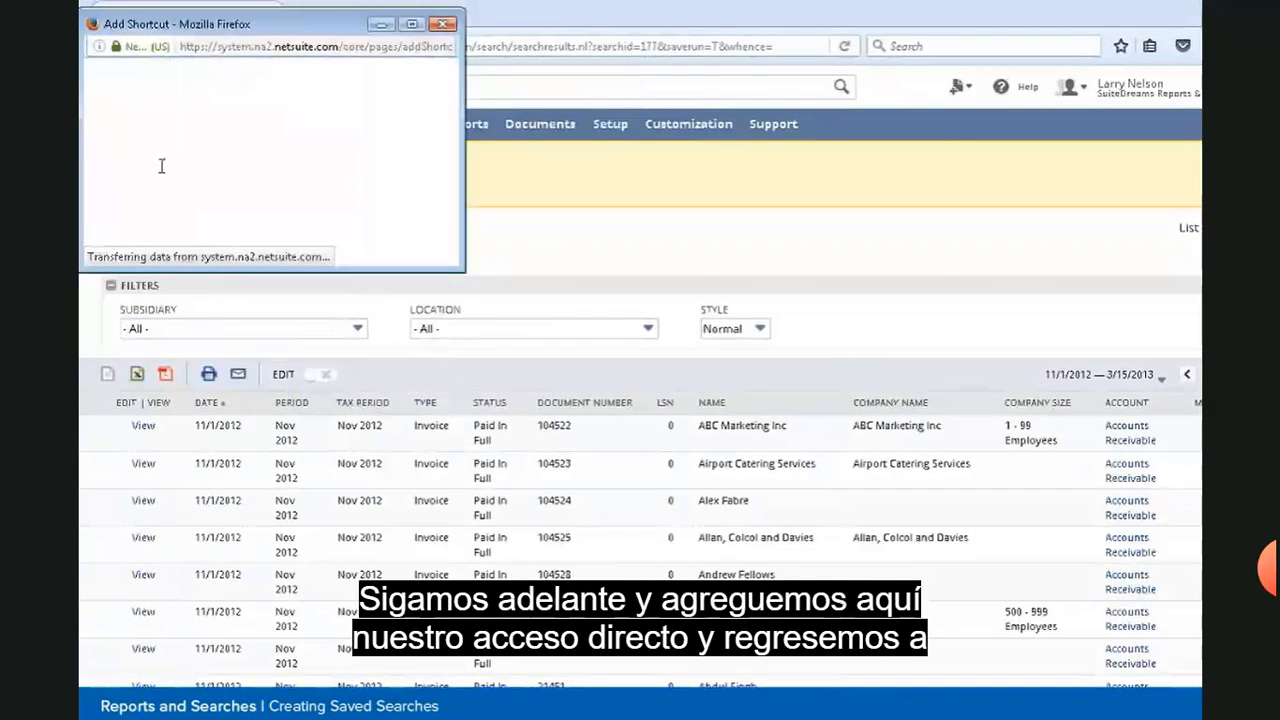
pyautogui.click(93, 180)
pyautogui.click(112, 101)
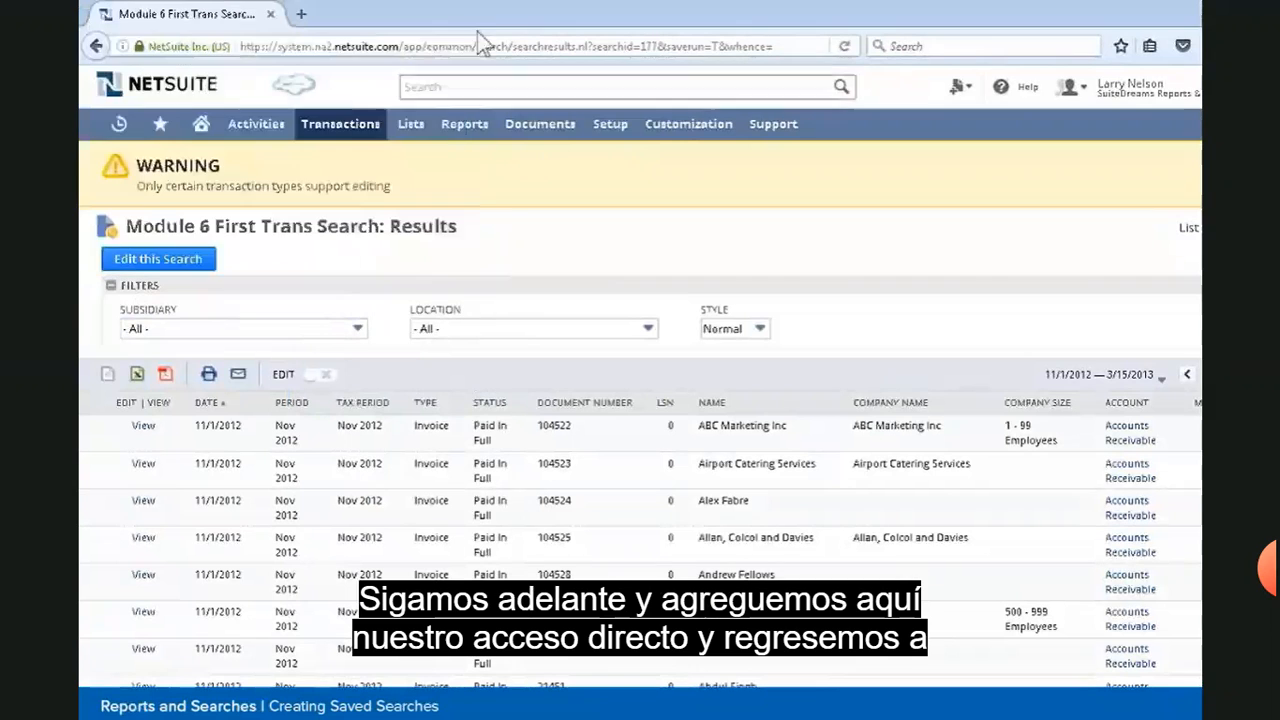